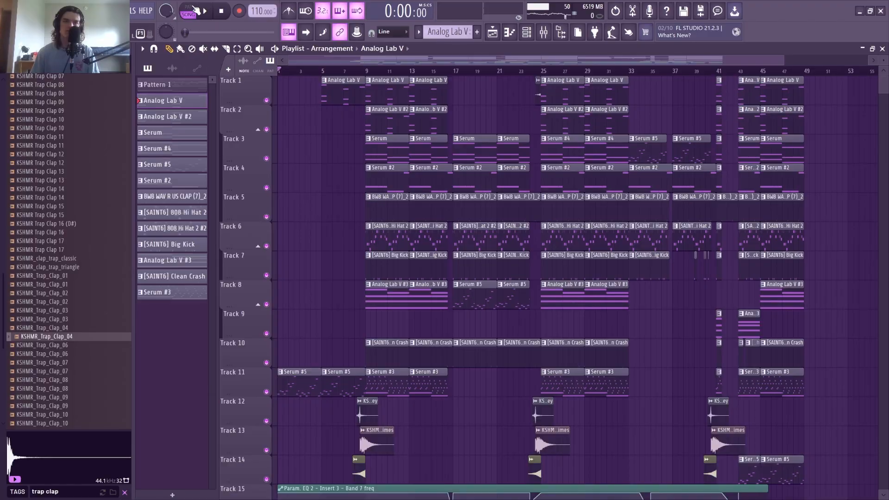
Switch playback to pattern mode and inspect the notes and instrument preset of the Analog Lab V pattern.
left_click(189, 10)
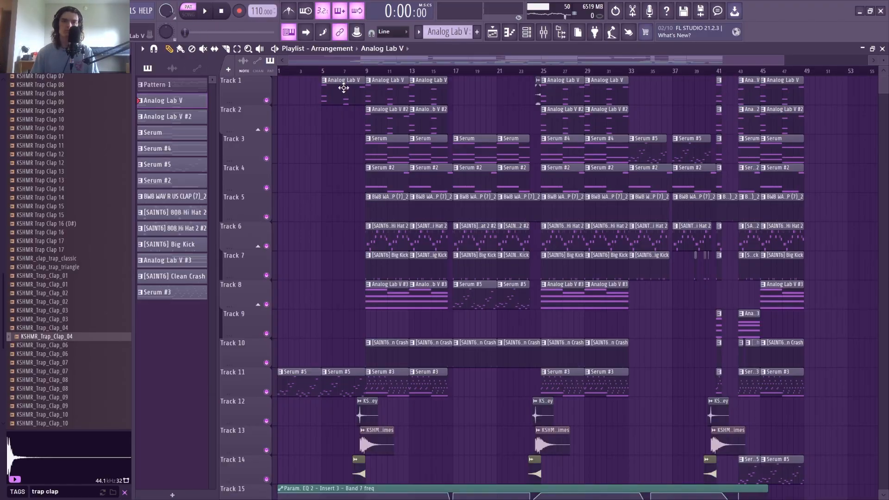
double_click(383, 87)
scroll(377, 145, "down", 3)
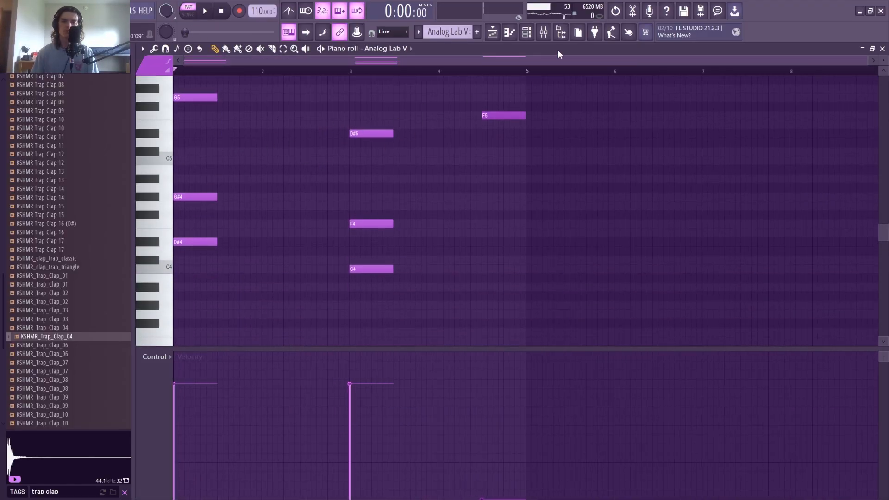
left_click(526, 32)
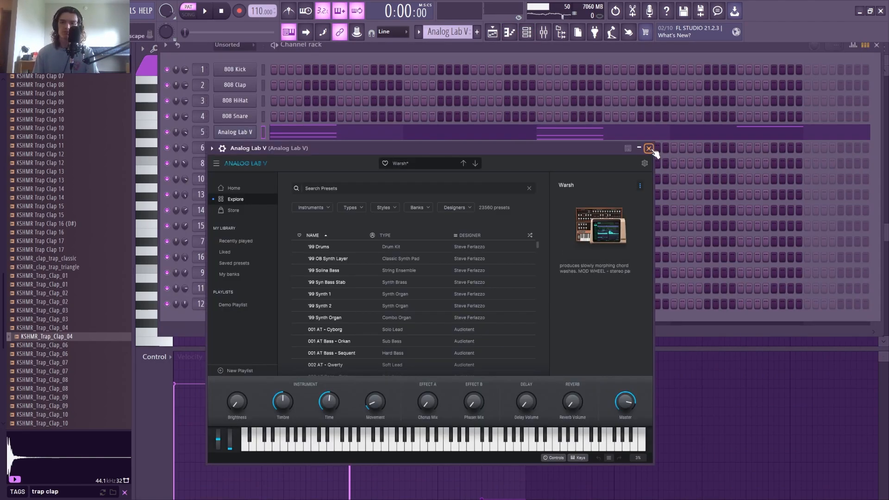
left_click(648, 148)
Open the Analog Lab V channel's piano roll and play its pattern once through.
right_click(233, 134)
left_click(279, 130)
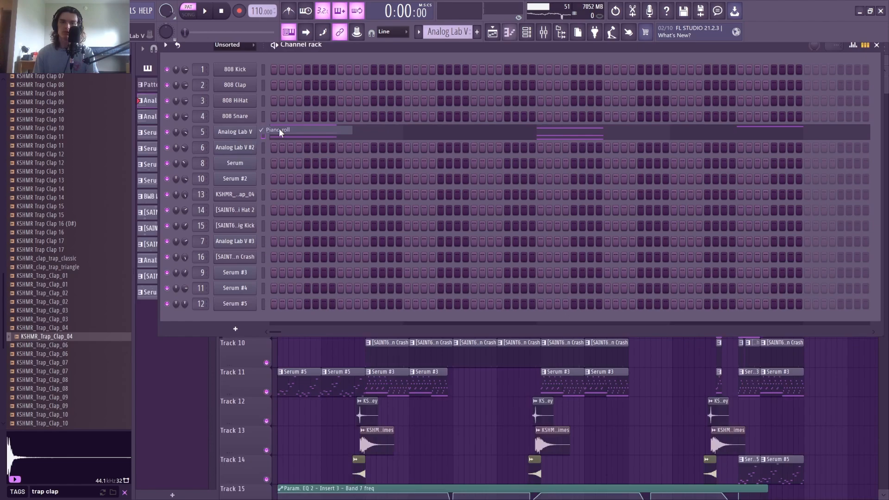
right_click(240, 134)
left_click(282, 131)
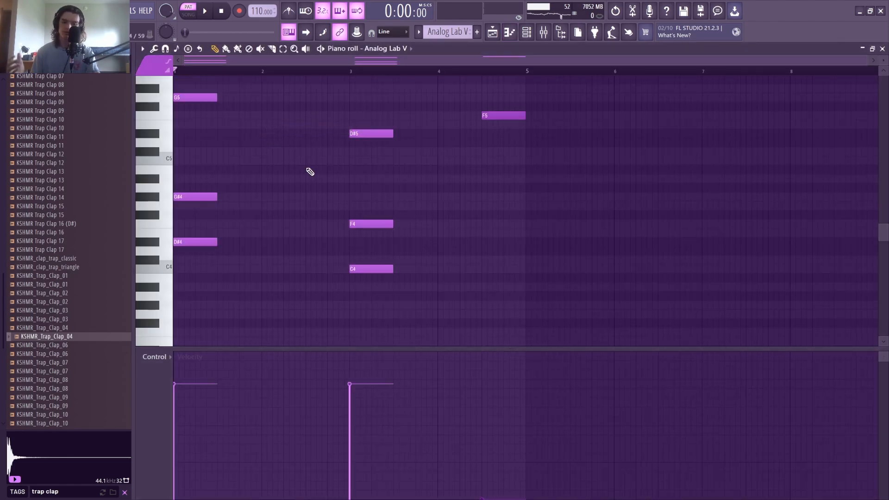
key("space")
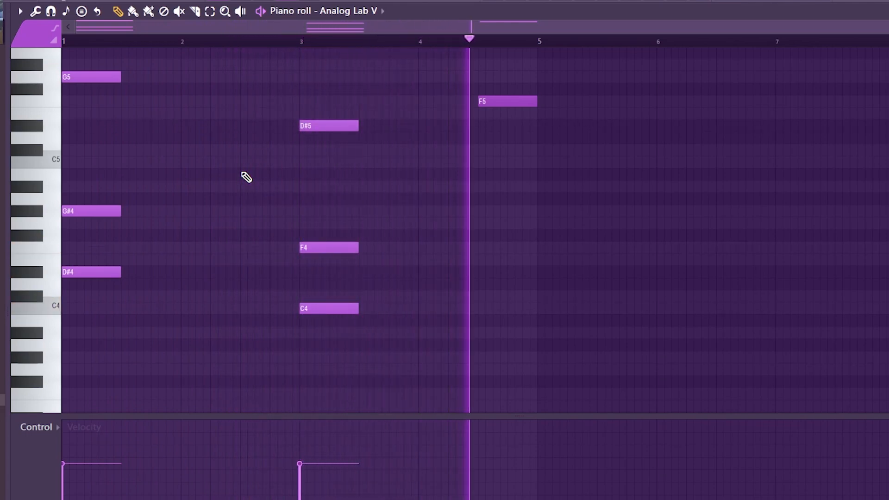
key("space")
Inspect the Fruity parametric EQ 2 curve on the Analog Lab V mixer track and return to the playlist.
key("F9")
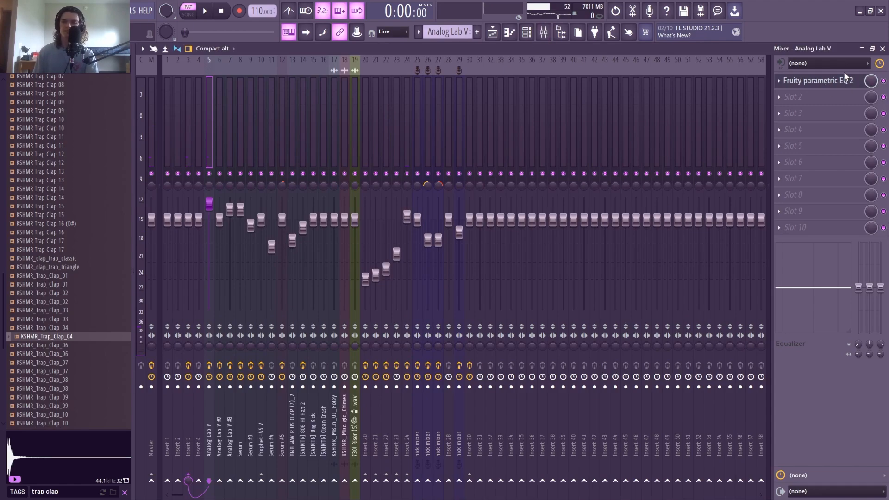
left_click(817, 80)
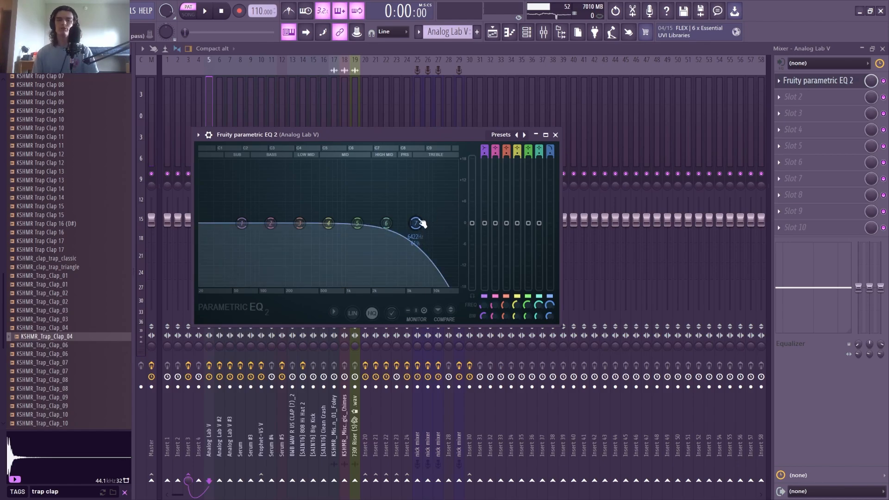
left_click(492, 32)
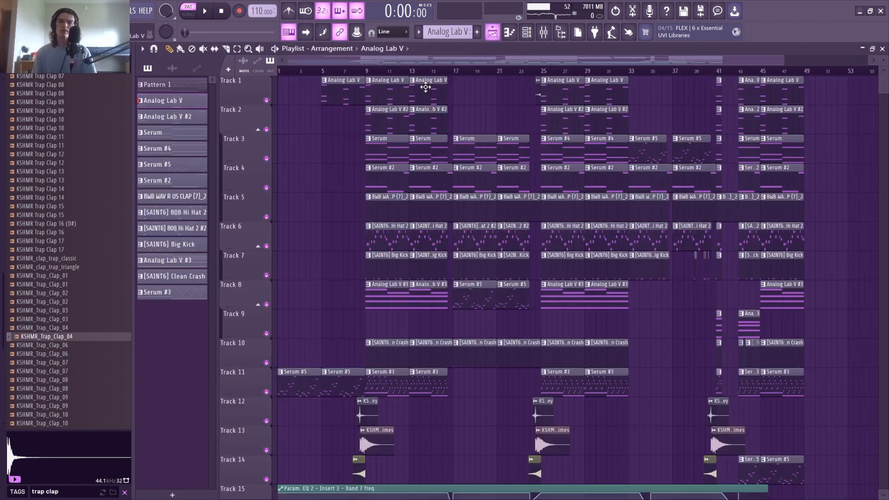
Inspect the preset of the Analog Lab V #2 channel and play its notes in the piano roll.
double_click(386, 128)
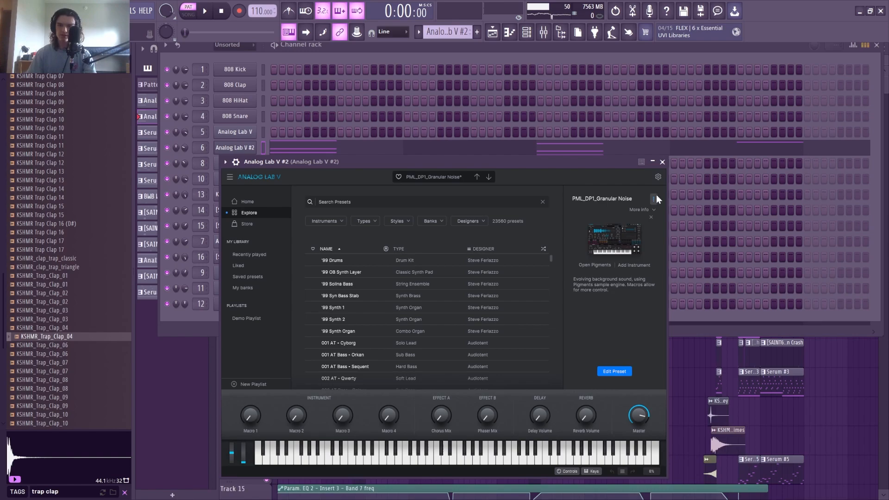
left_click(662, 161)
right_click(243, 152)
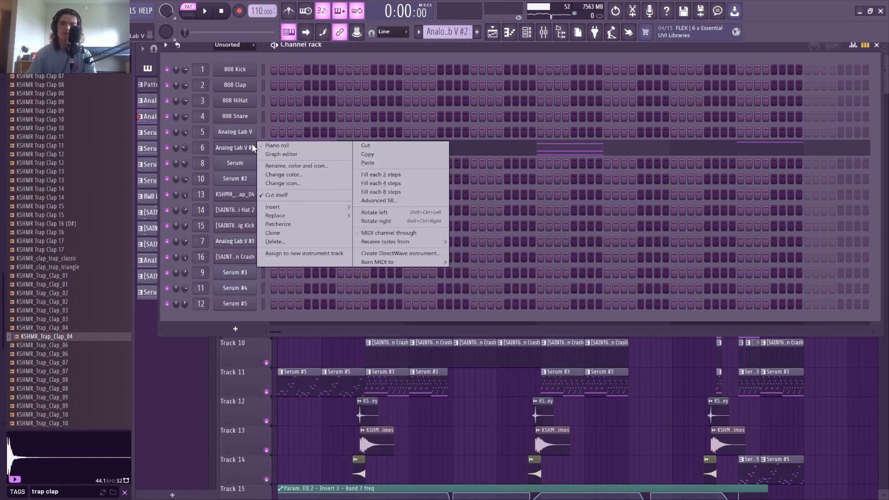
left_click(259, 147)
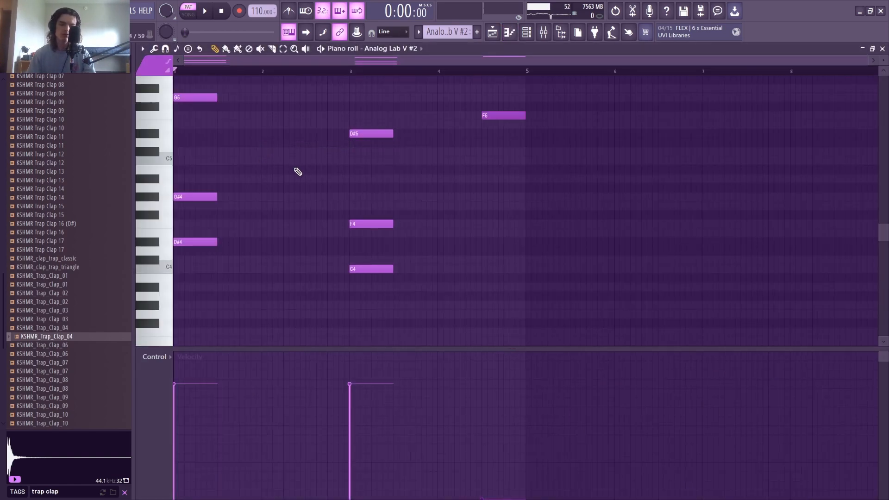
key("space")
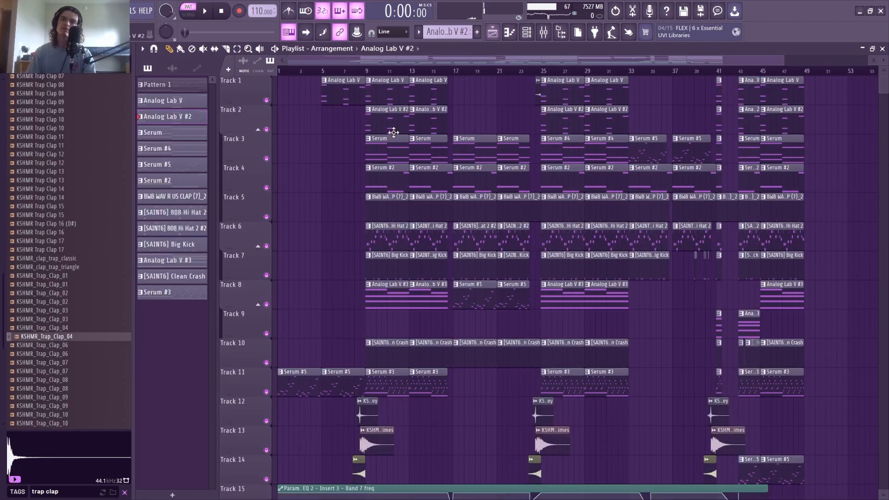
Solo Tracks 1 and 2 in the playlist and play both Analog Lab layers together from bar 9.
left_click(383, 154)
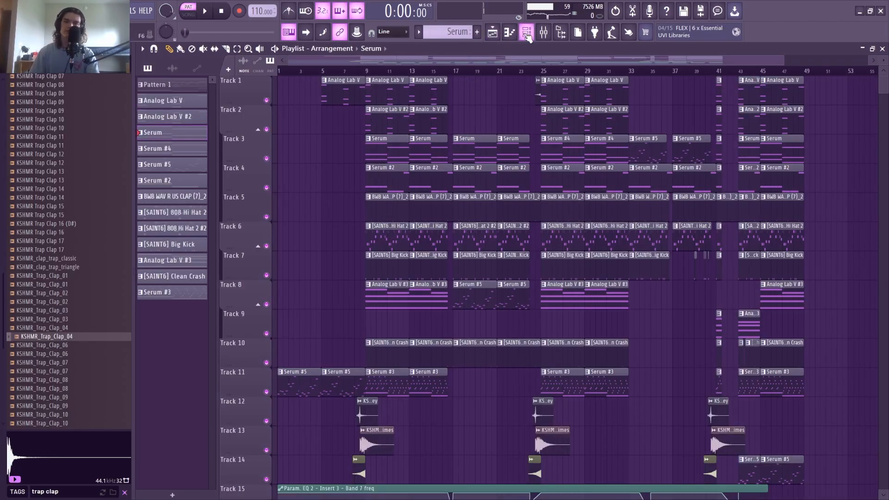
left_click(367, 71)
scroll(367, 71, "up", 4)
right_click(266, 100)
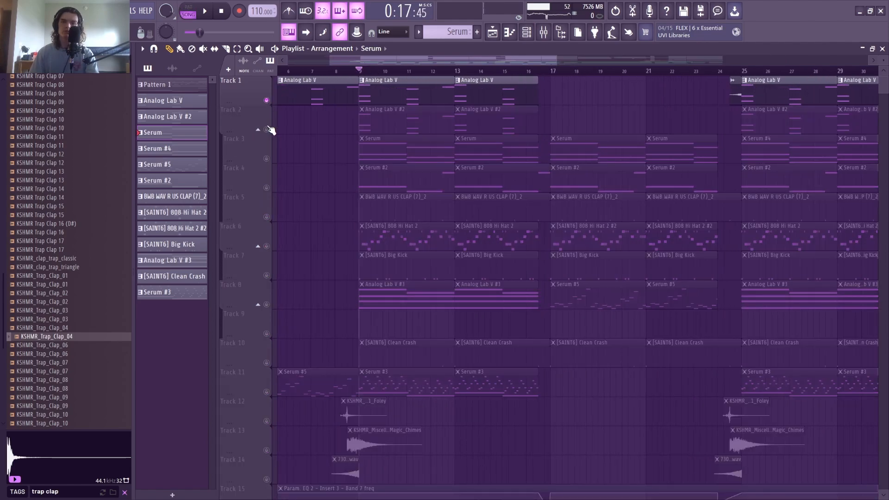
left_click(266, 130)
scroll(342, 259, "down", 5)
scroll(270, 427, "down", 1)
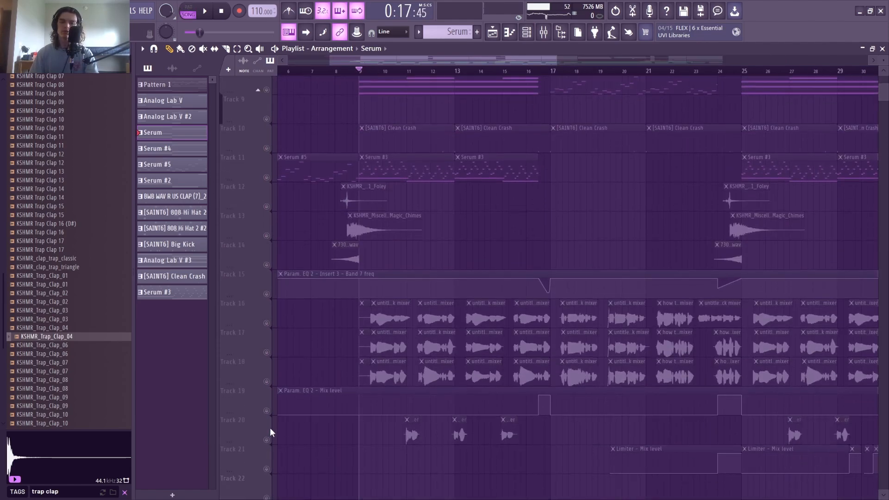
scroll(277, 417, "down", 3)
scroll(301, 333, "up", 8)
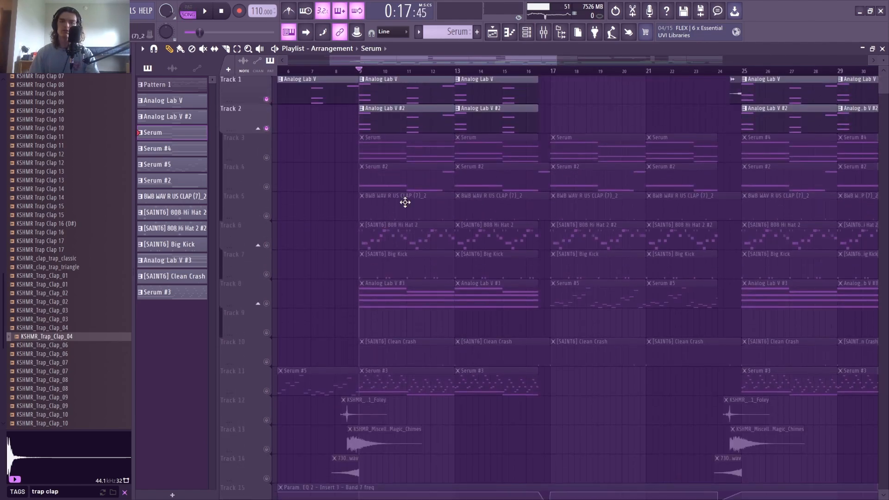
key("space")
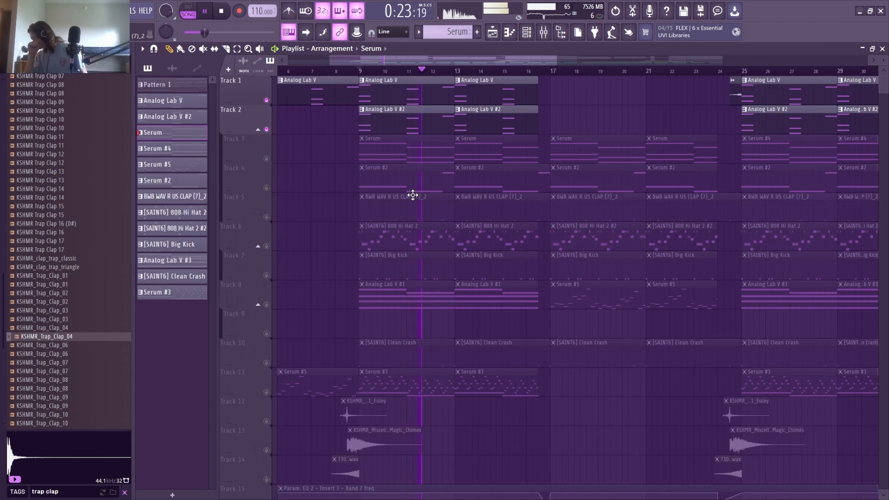
key("space")
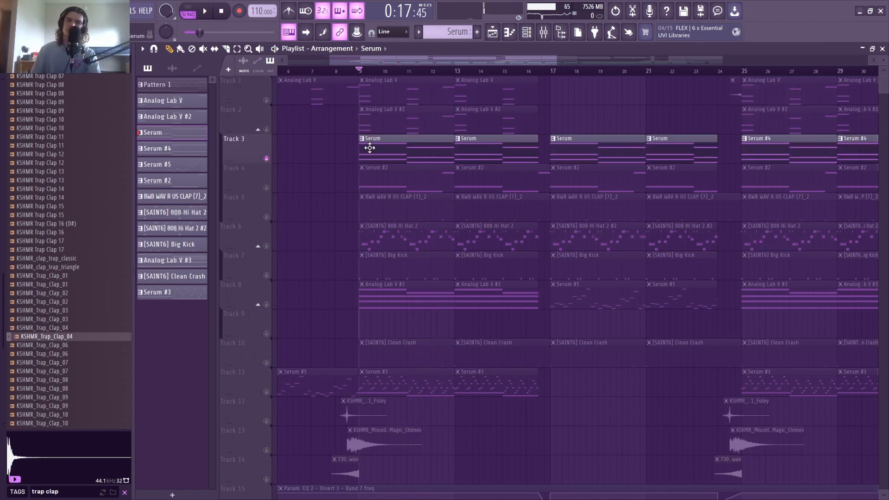
Open the synth on the Serum channel and examine its oscillator settings and effects rack.
left_click(527, 31)
key("l")
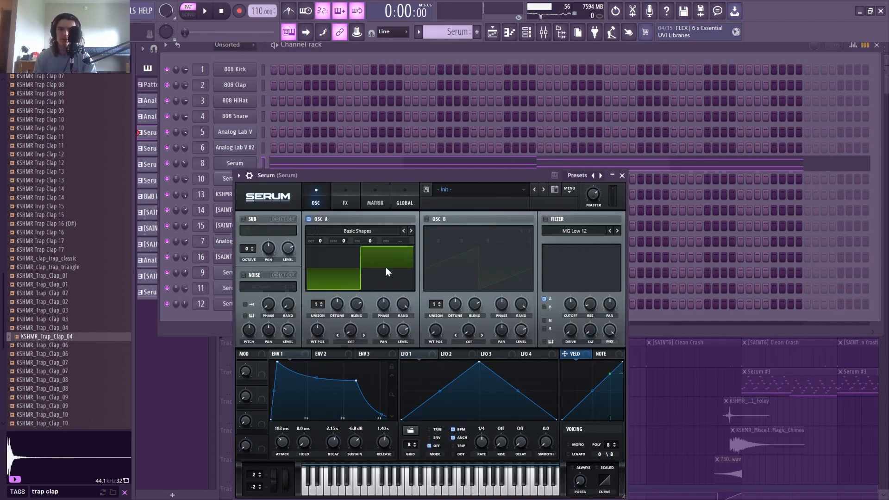
left_click(343, 205)
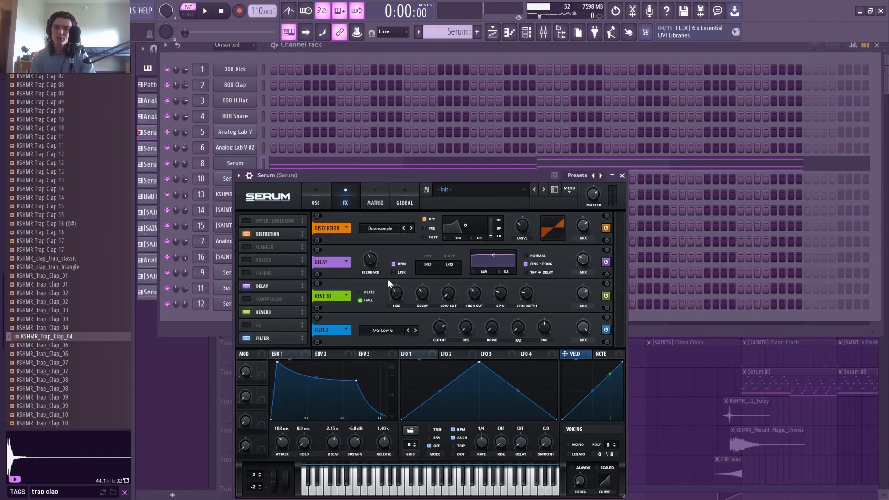
Turn off Serum's Distortion, Delay, Reverb and Filter effects and play the pattern dry.
left_click(247, 234)
left_click(248, 286)
left_click(248, 312)
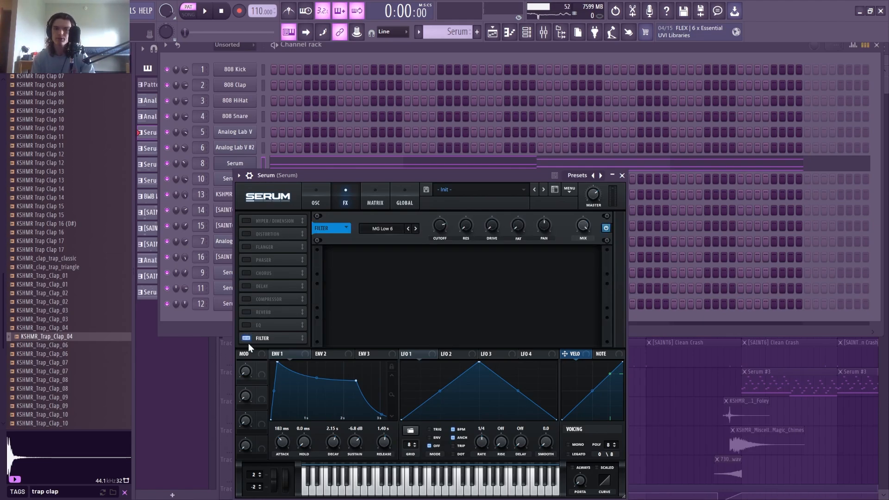
left_click(247, 339)
key("space")
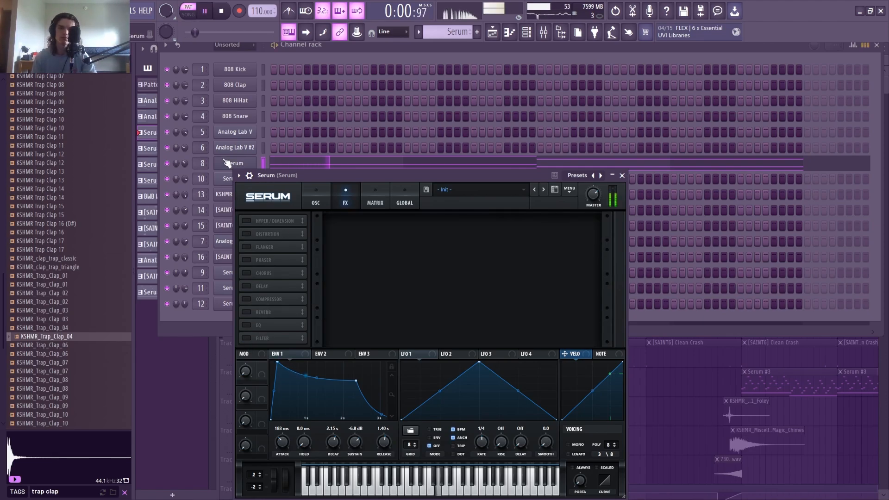
left_click(317, 201)
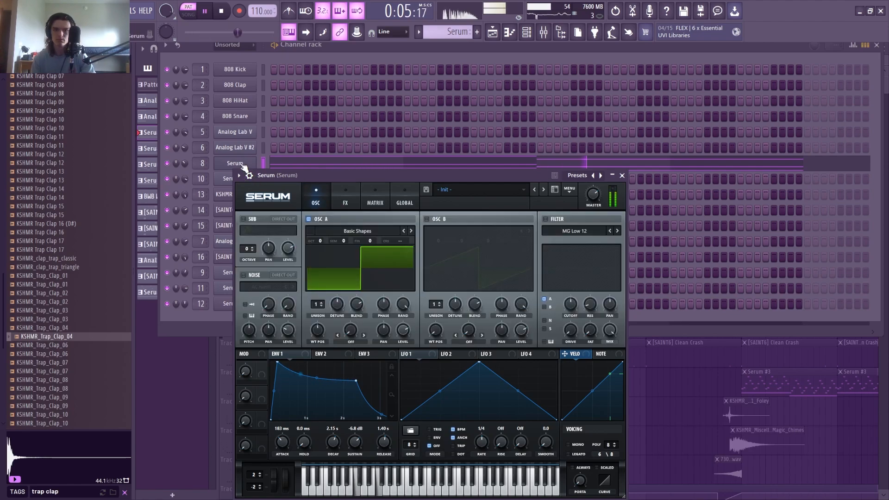
key("space")
Turn Serum's Distortion, Delay, Reverb and Filter back on one by one while auditioning the sound, and close the synth.
left_click(345, 199)
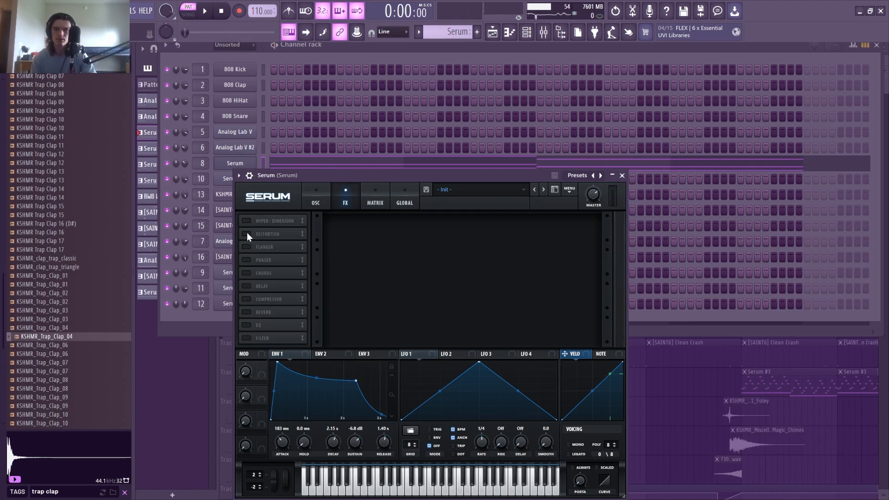
left_click(247, 233)
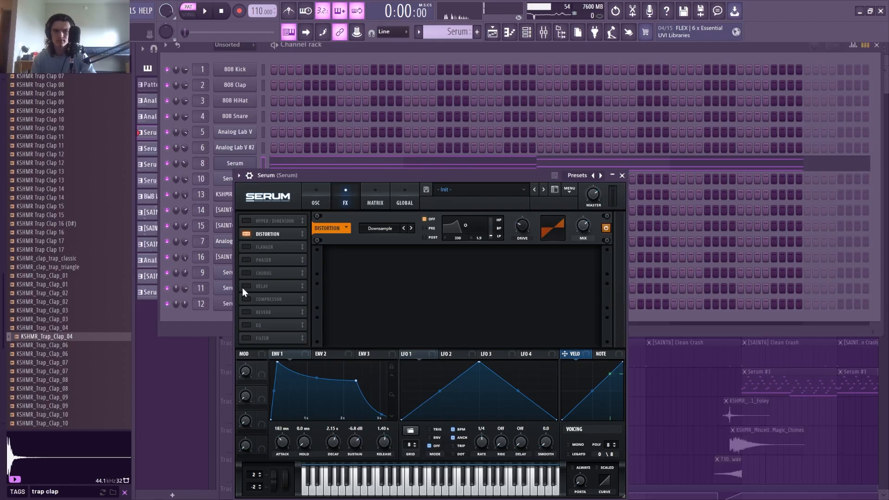
left_click(172, 177)
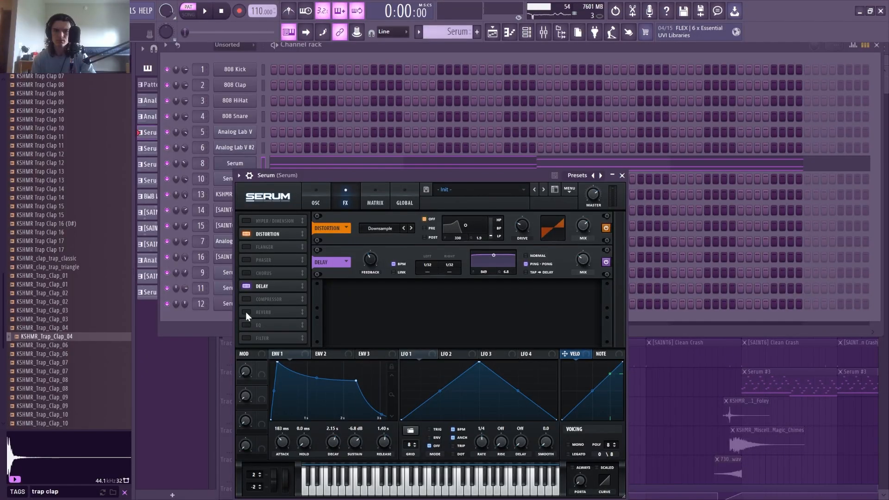
left_click(174, 215)
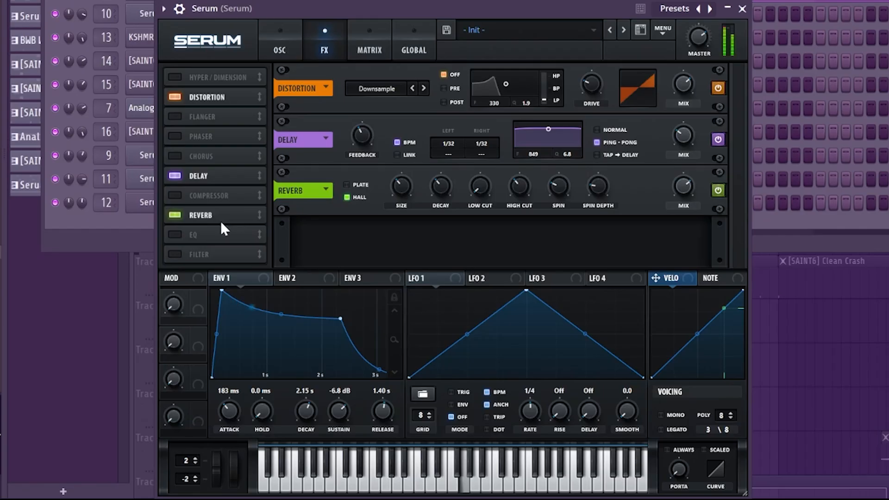
key("space")
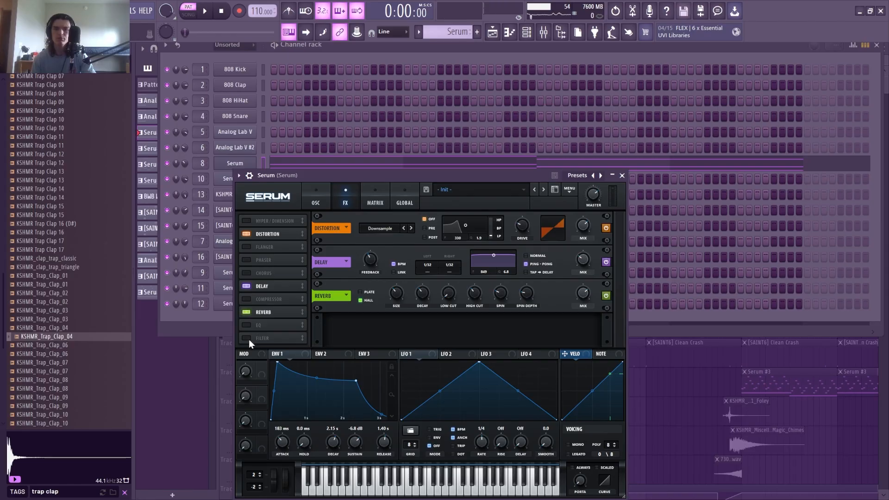
left_click(247, 338)
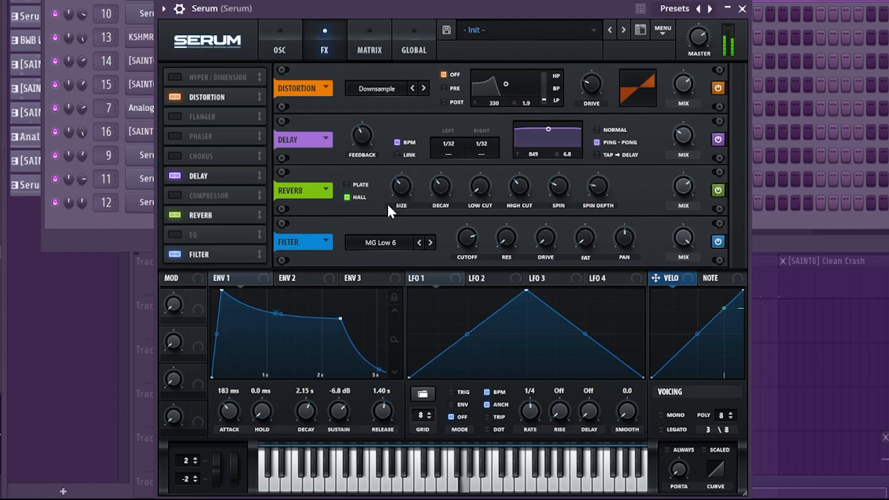
left_click(742, 8)
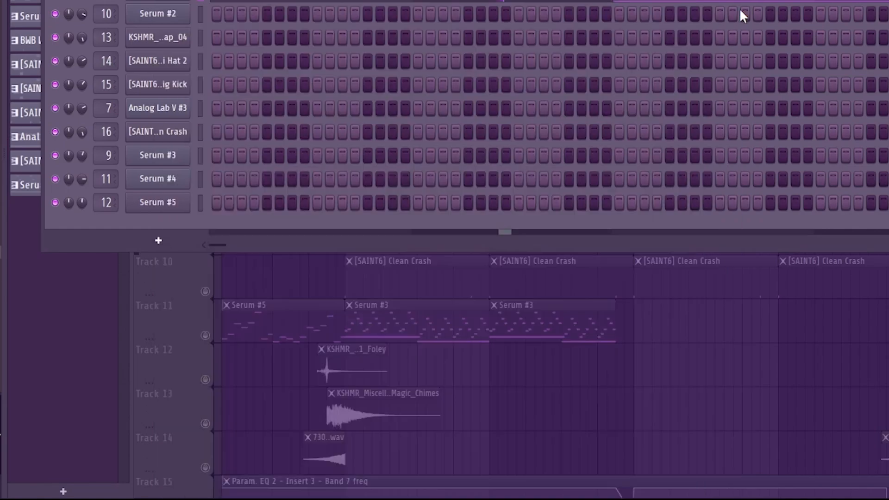
Inspect the Serum #2 channel's oscillator settings and the Fruity Limiter on its mixer track.
left_click(390, 178)
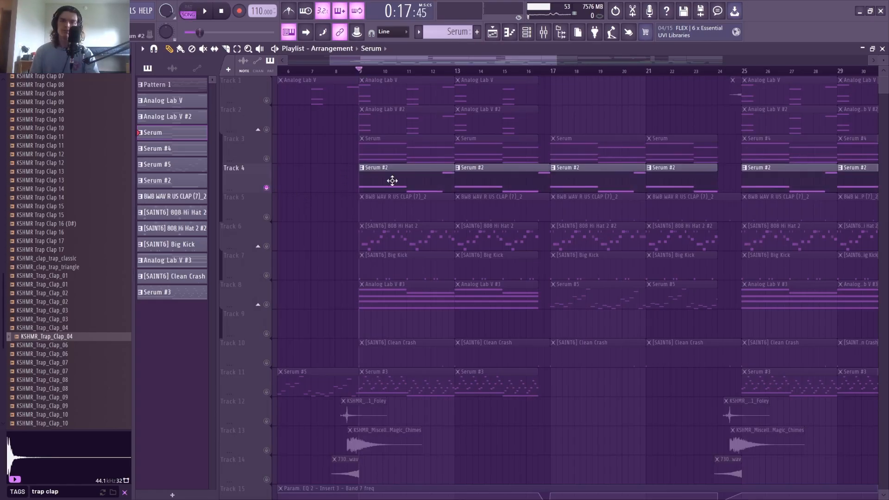
left_click(526, 32)
left_click(236, 179)
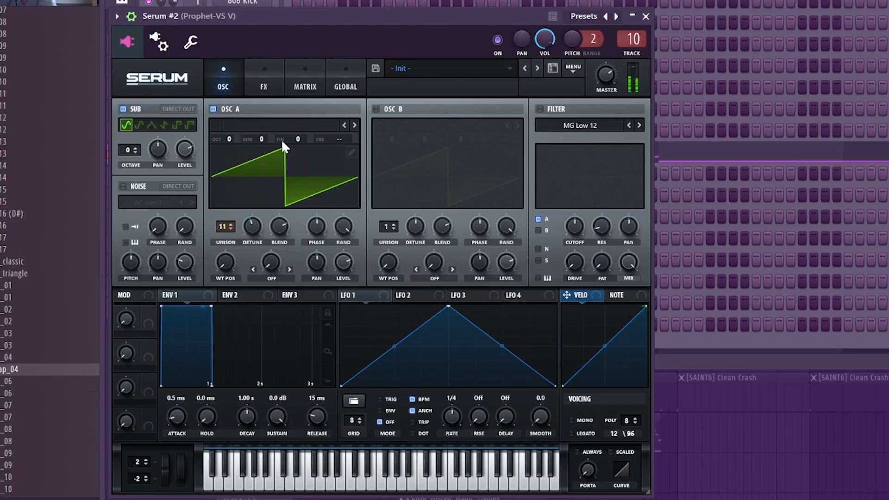
left_click(646, 16)
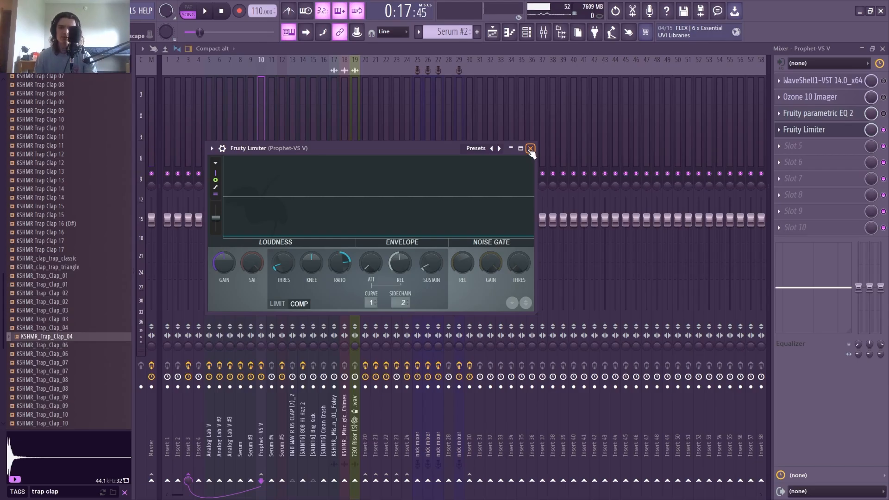
left_click(530, 148)
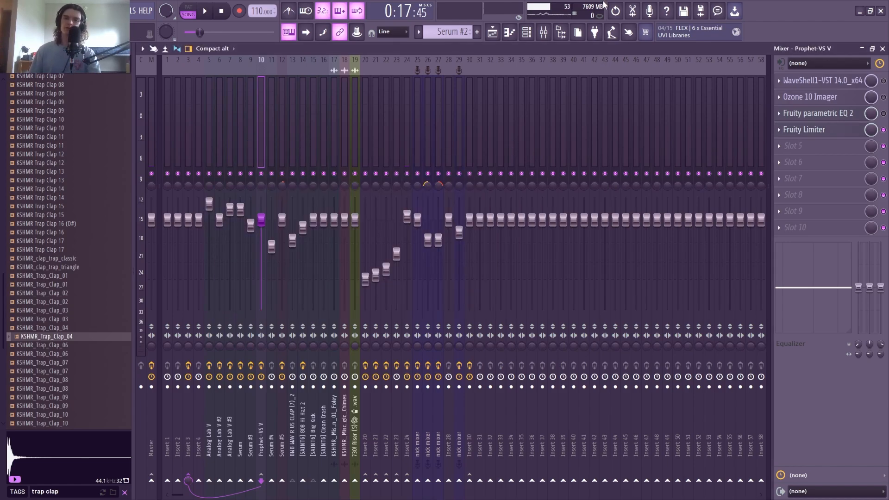
Isolate Track 8 in the playlist and examine the Orthodox Choir preset on the Analog Lab V #3 channel.
left_click(492, 32)
left_click(273, 249)
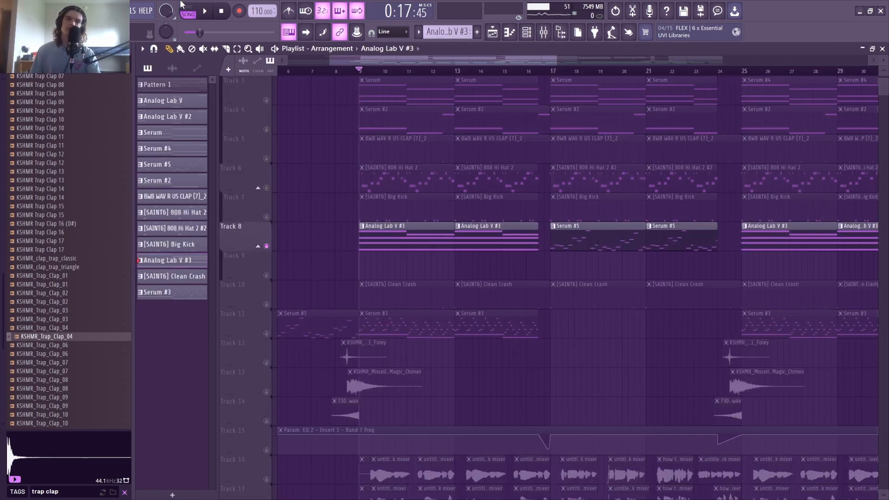
left_click(187, 6)
left_click(526, 31)
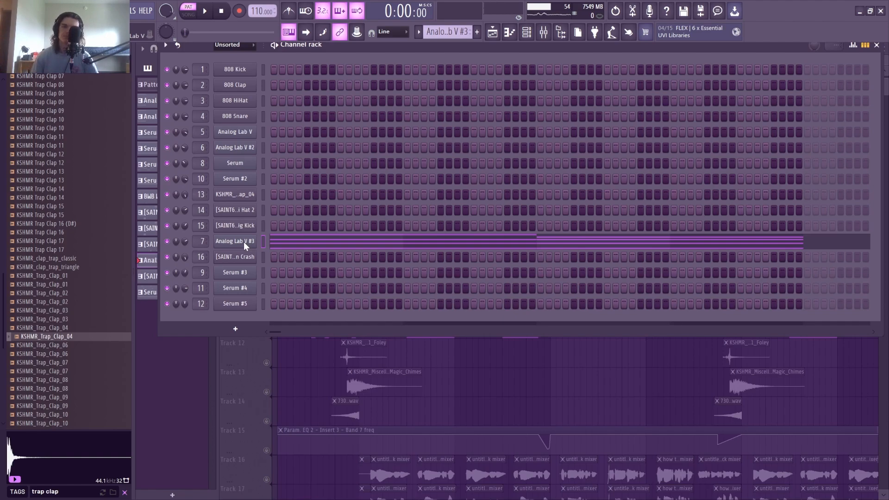
left_click(244, 242)
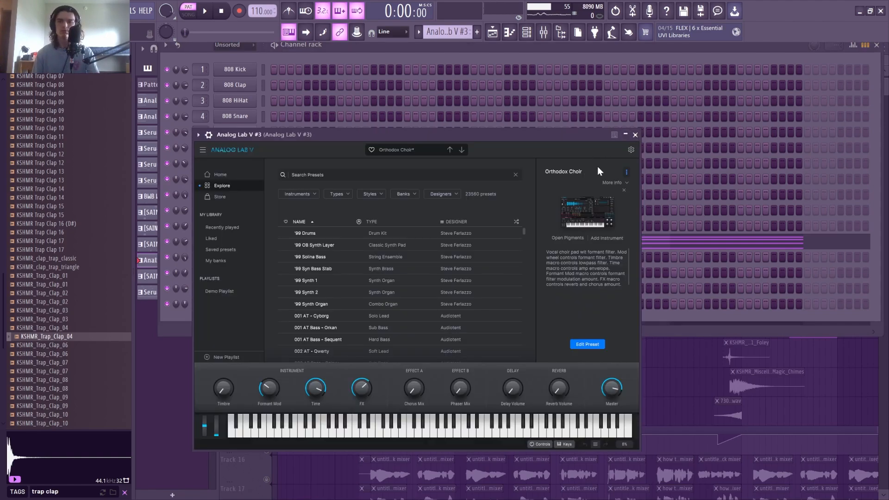
left_click(635, 135)
Show the Analog Lab V #3 channel's notes in the piano roll and play the pattern.
right_click(243, 237)
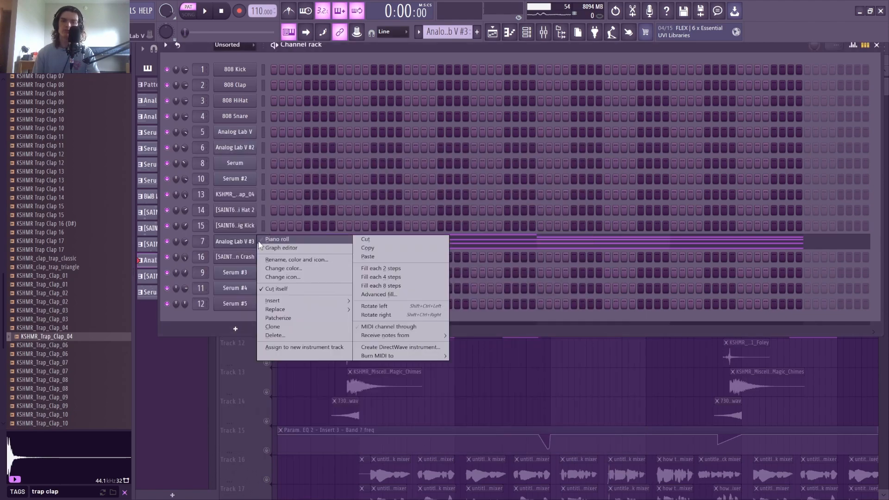
left_click(277, 239)
scroll(380, 179, "up", 5)
key("space")
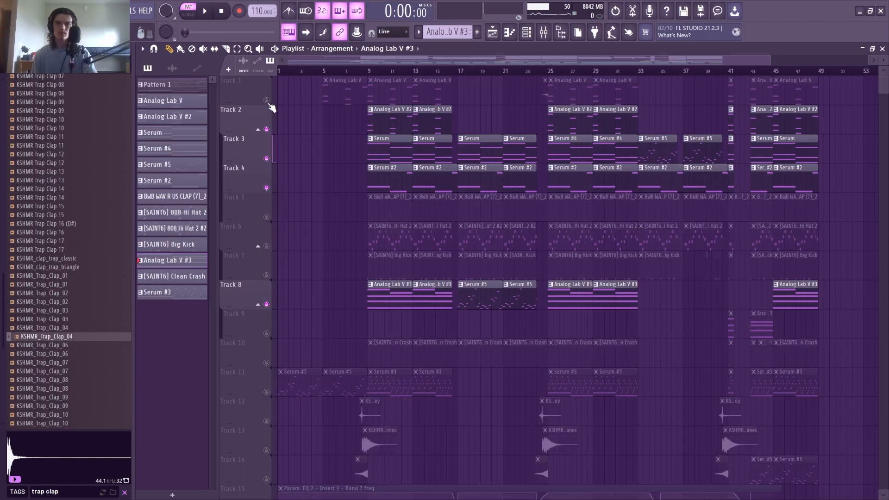
Unmute Track 1 in the playlist and play the combined Tracks 1–4 and 8 from bar 9.
left_click(368, 71)
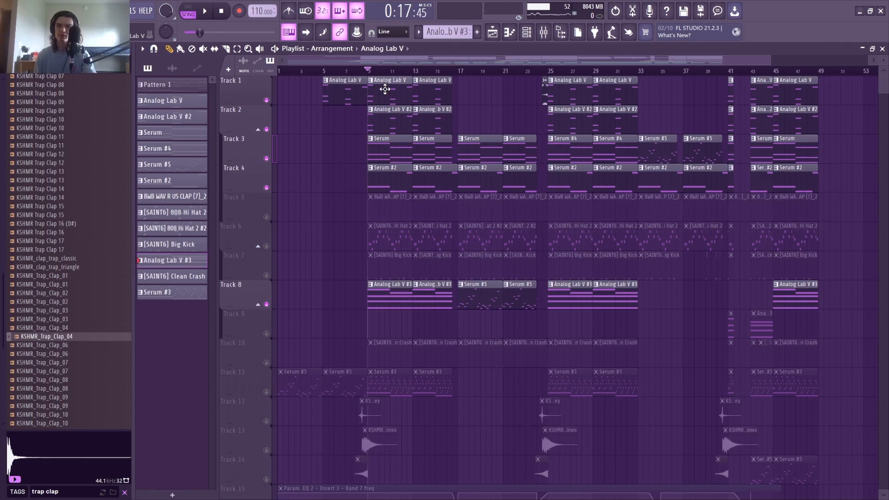
left_click(384, 89)
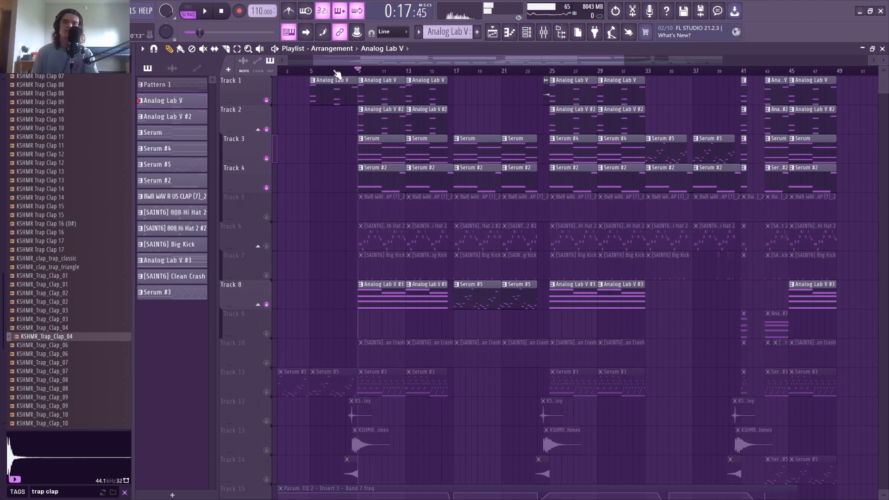
scroll(69, 36, "up", 3)
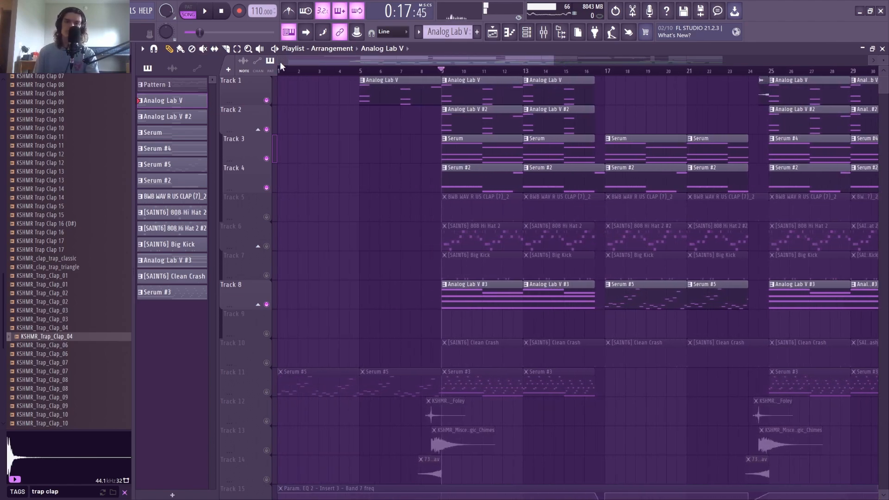
key("space")
scroll(283, 324, "down", 3)
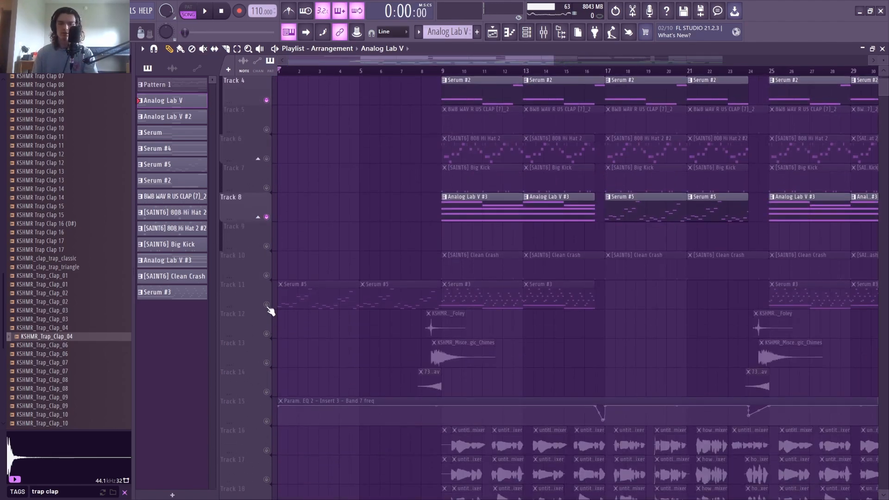
Pick the Serum #5 pattern on Track 11, open its synth with the PD Gated Pad preset and audition the sound.
left_click(311, 304)
key("l")
key("F6")
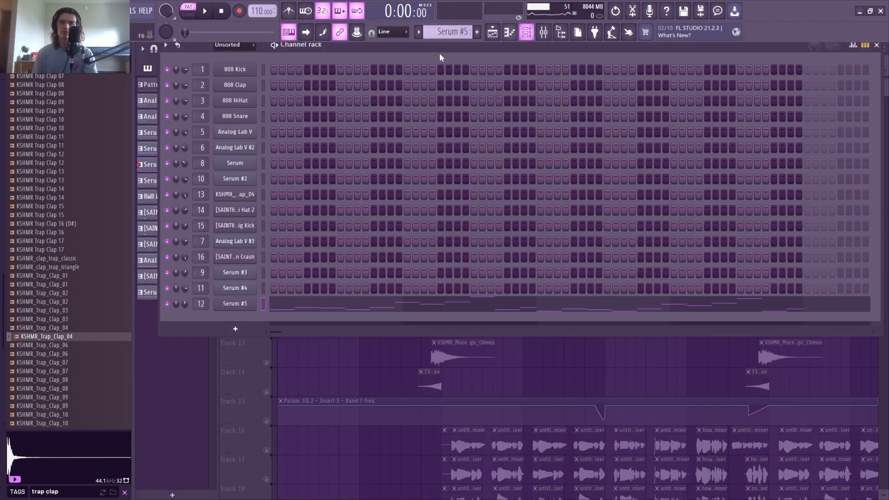
left_click(247, 306)
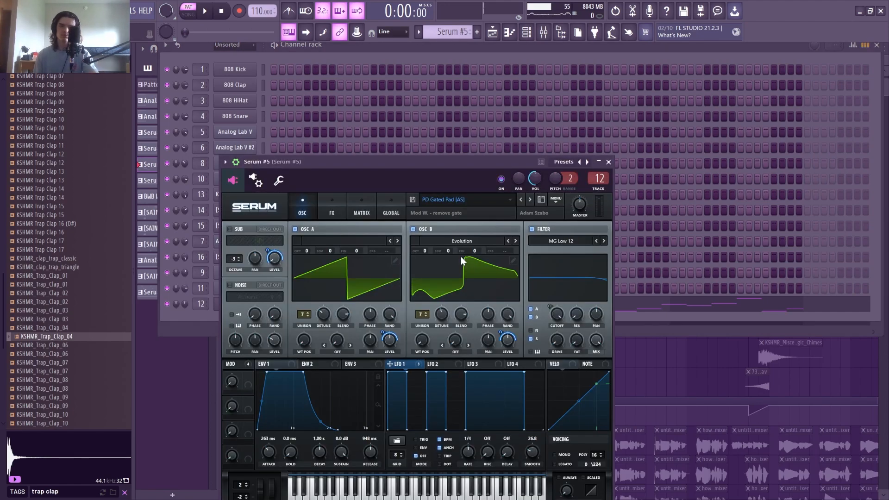
key("space")
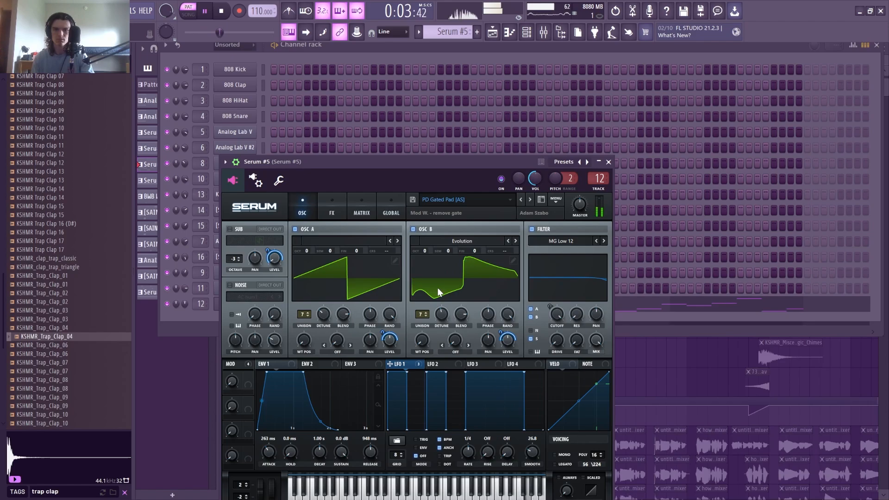
left_click(608, 162)
key("space")
Examine the Serum #5 channel's melody notes in the piano roll.
right_click(245, 305)
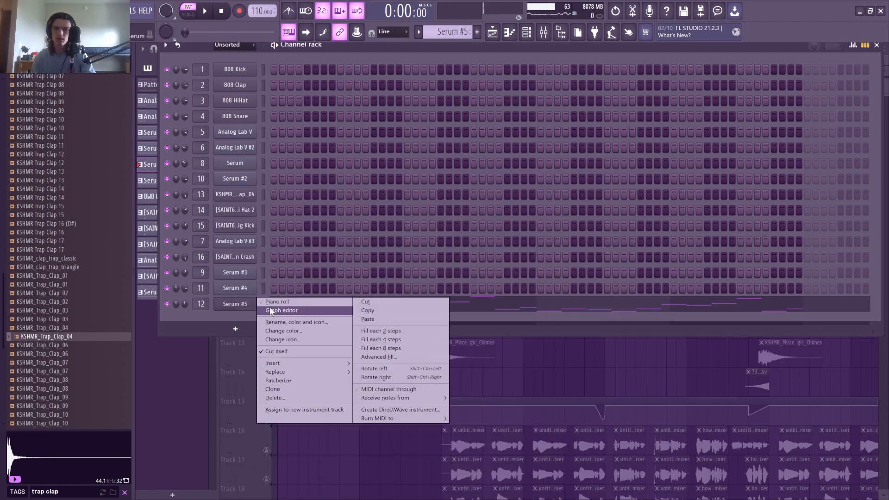
left_click(270, 309)
right_click(241, 305)
left_click(308, 301)
scroll(297, 269, "down", 3)
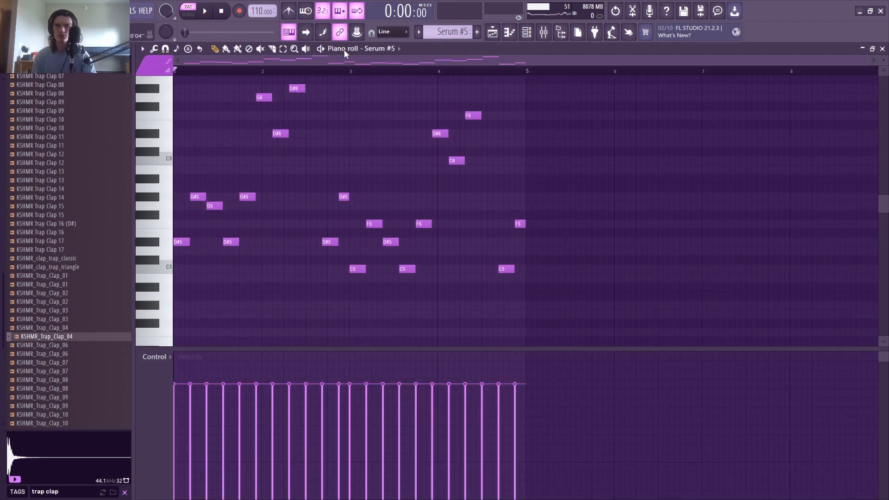
scroll(400, 191, "up", 1)
Draw a G#5, C6 and D#6 chord about half a bar long at bar 5 of the Serum #5 piano roll.
left_click(539, 225)
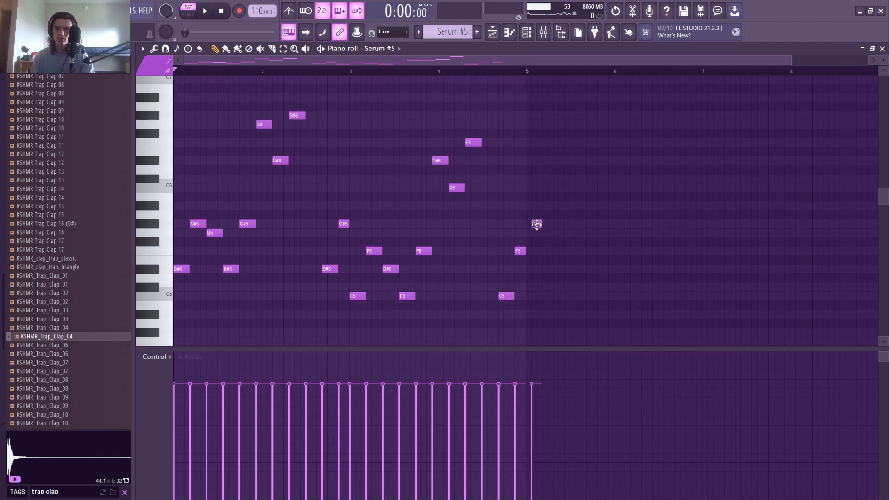
mouse_move(541, 224)
left_mouse_down()
mouse_move(566, 228)
mouse_move(537, 139)
left_mouse_up()
left_click(532, 187)
left_click(532, 160)
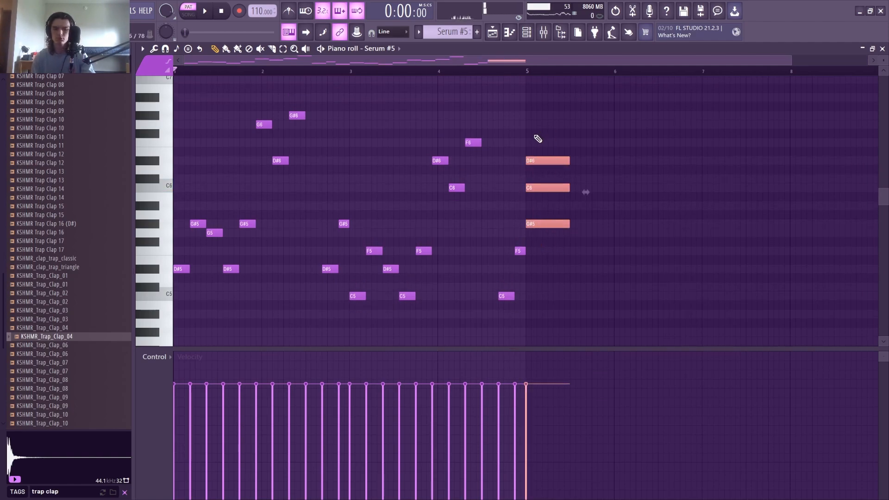
Try the arpeggiator with a range of 3 on the bar 5 chord, dismiss it and delete the chord.
key("space")
key("space")
key("alt+a")
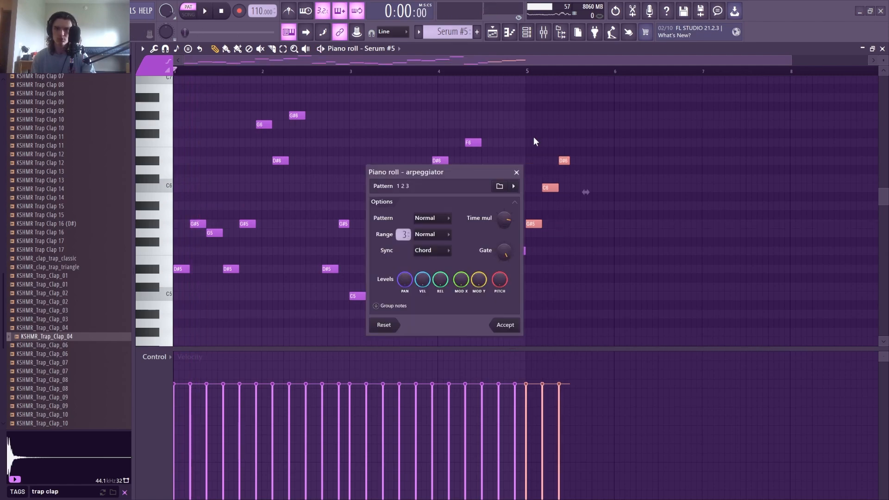
left_click(516, 172)
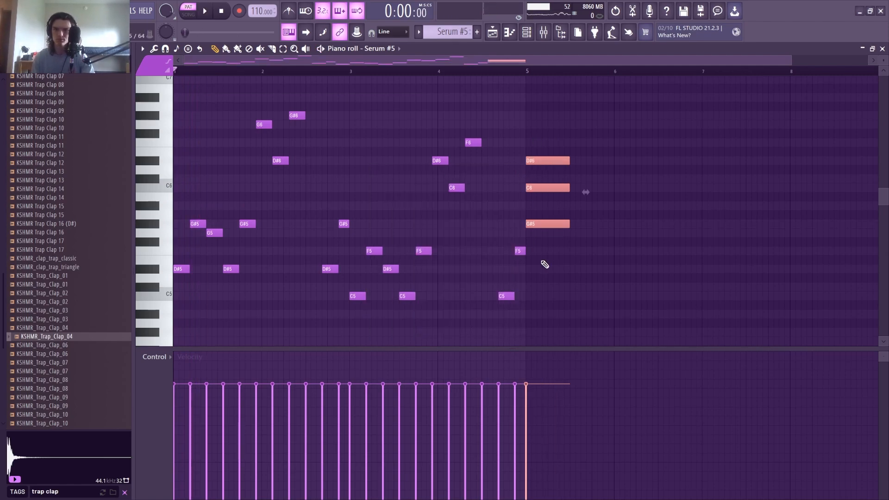
key("Delete")
Switch to the Serum #3 pattern on Track 11 and examine its notes in the piano roll.
key("F5")
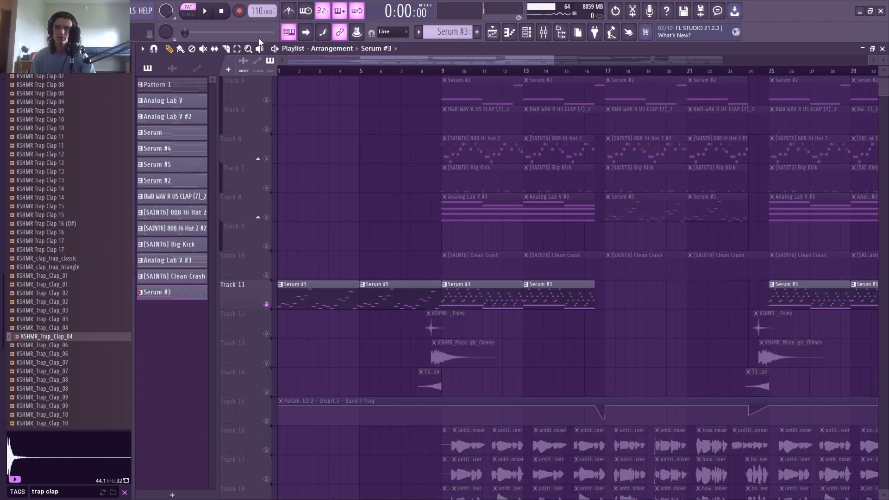
left_click(527, 32)
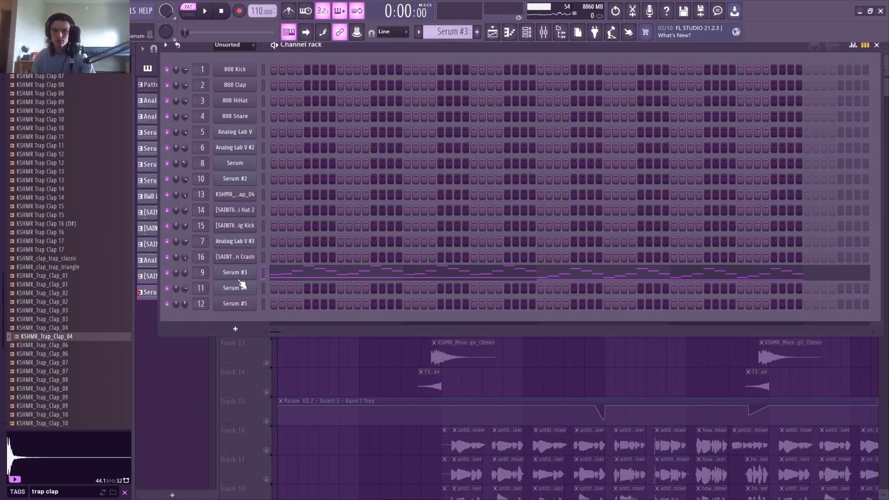
right_click(238, 274)
left_click(266, 274)
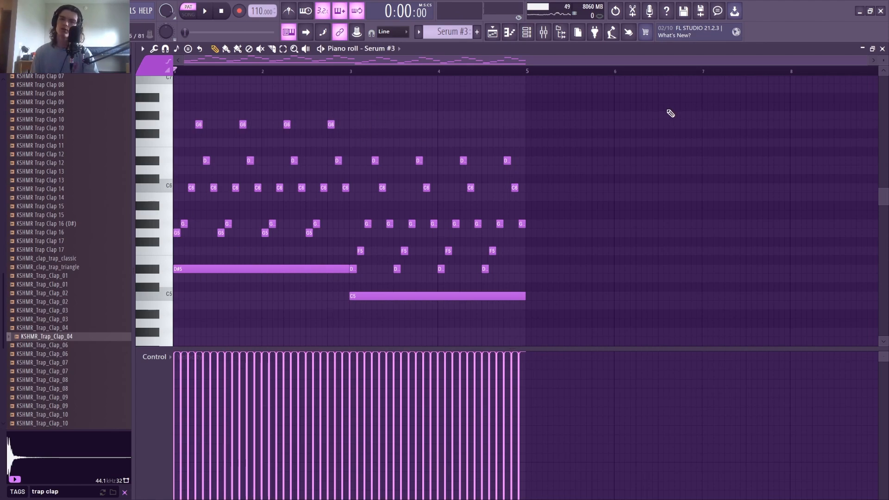
Examine the Serum #3 synth's oscillator settings and its Distortion, Chorus and EQ effects, and close the synth.
left_click(526, 32)
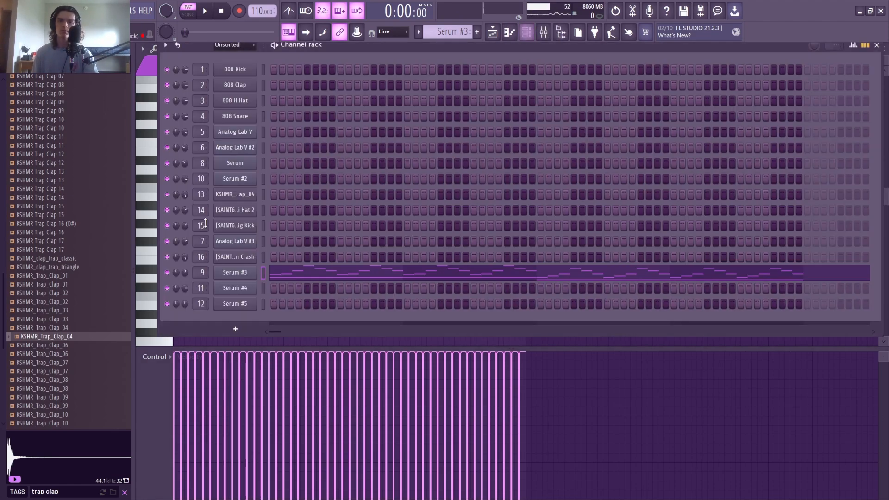
left_click(254, 273)
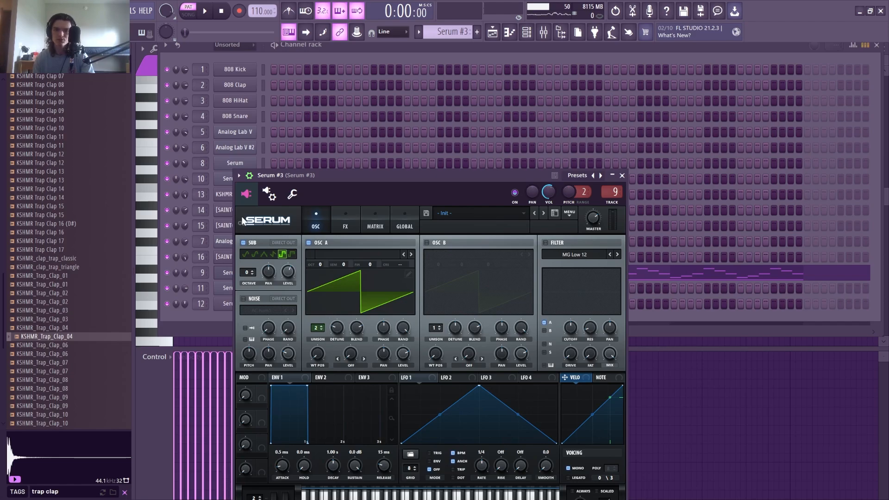
left_click(343, 227)
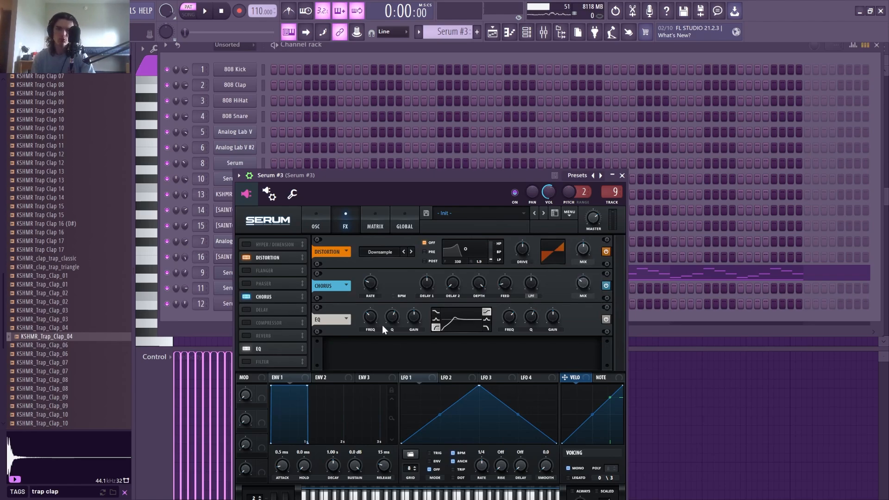
left_click(622, 176)
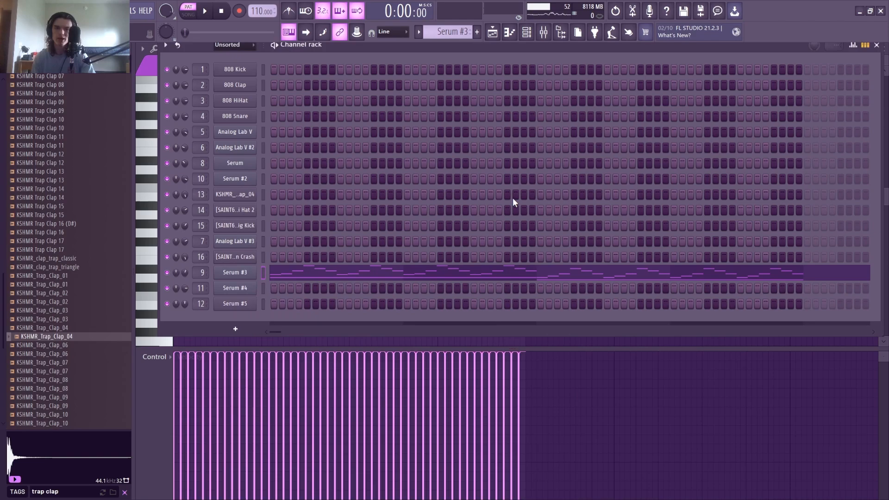
Reopen the Serum #3 notes in the piano roll and play the pattern.
right_click(237, 275)
left_click(278, 271)
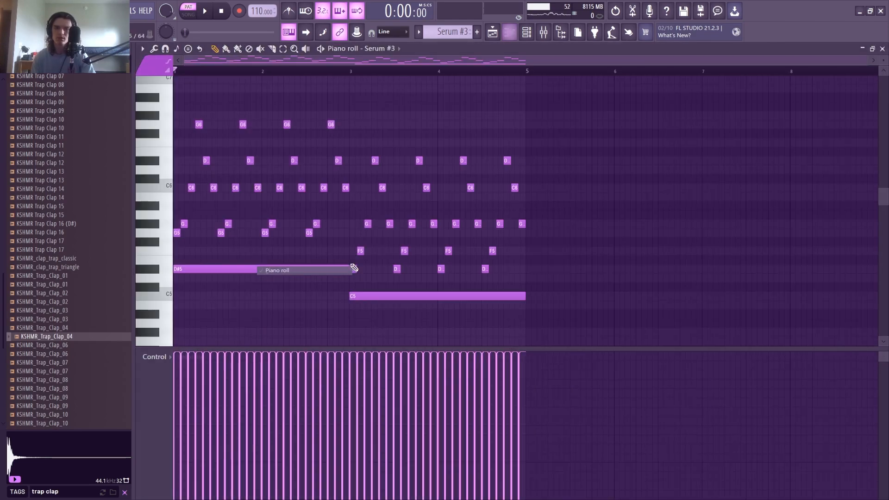
key("space")
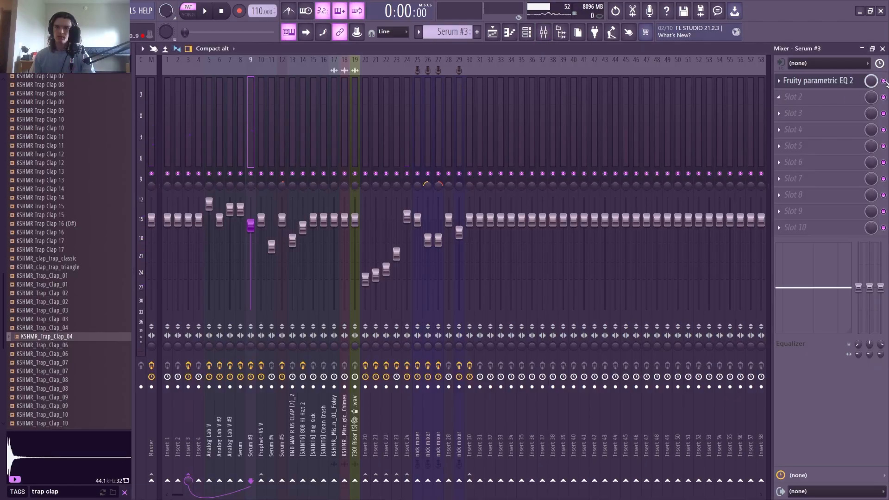
Inspect the Fruity parametric EQ 2 curve on the Serum #3 mixer track and close it.
left_click(883, 81)
left_click(847, 81)
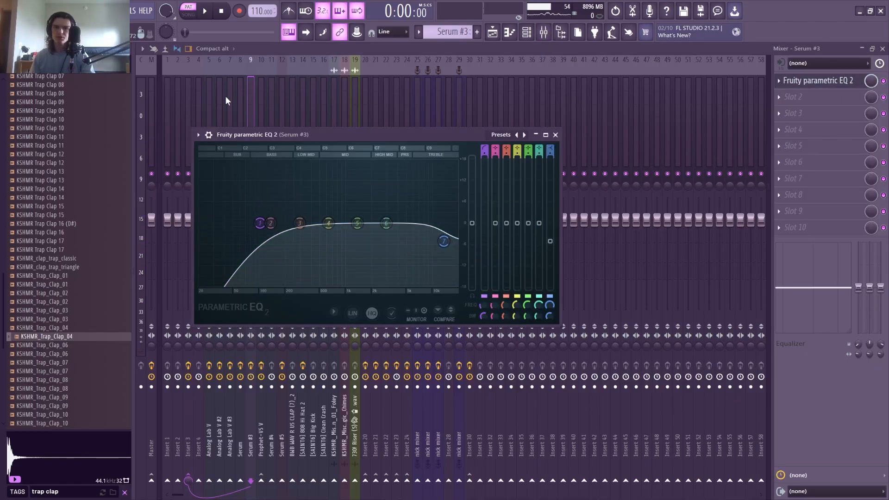
left_click(249, 91)
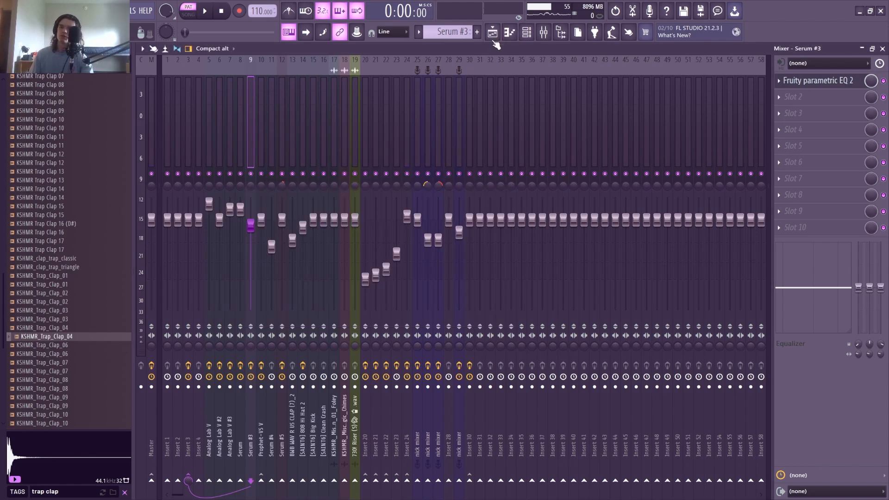
Return to the playlist and unmute Tracks 4, 3, 2 and 1 alongside Track 11.
left_click(493, 33)
scroll(454, 78, "down", 5)
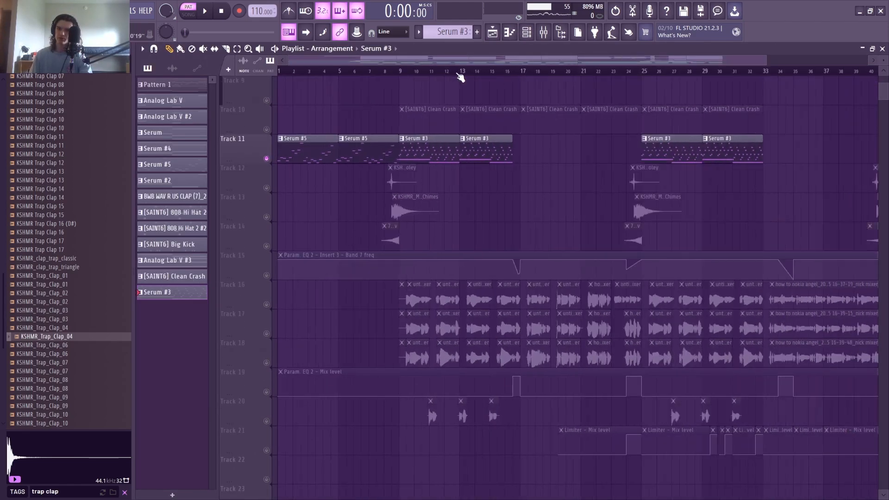
scroll(459, 78, "up", 8)
left_click(266, 187)
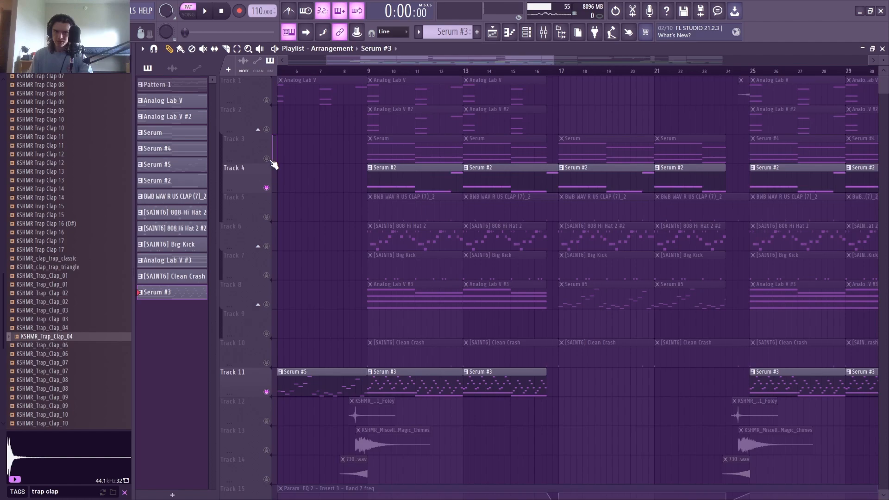
left_click(266, 158)
left_click(266, 129)
left_click(266, 100)
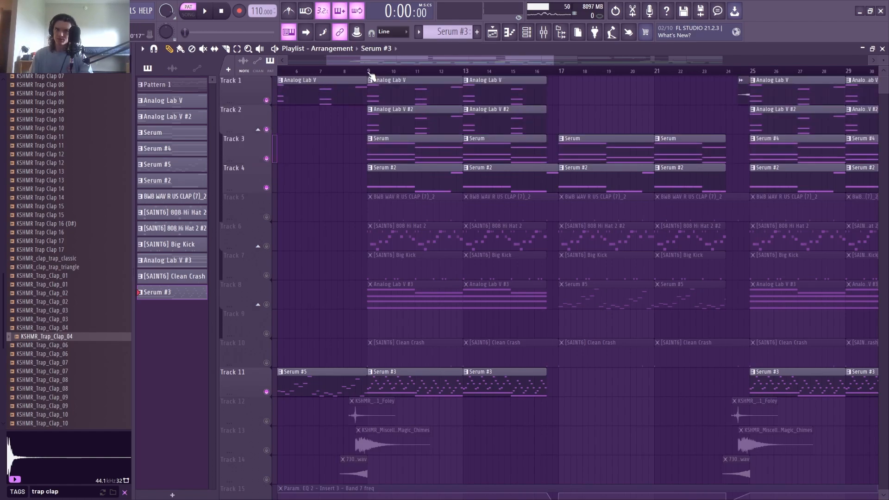
Place Serum #5 clips on Track 9 at bars 9 and 13 and play the arrangement with Tracks 8 and 9 unmuted.
left_click(369, 72)
left_click_drag(391, 356, 371, 359)
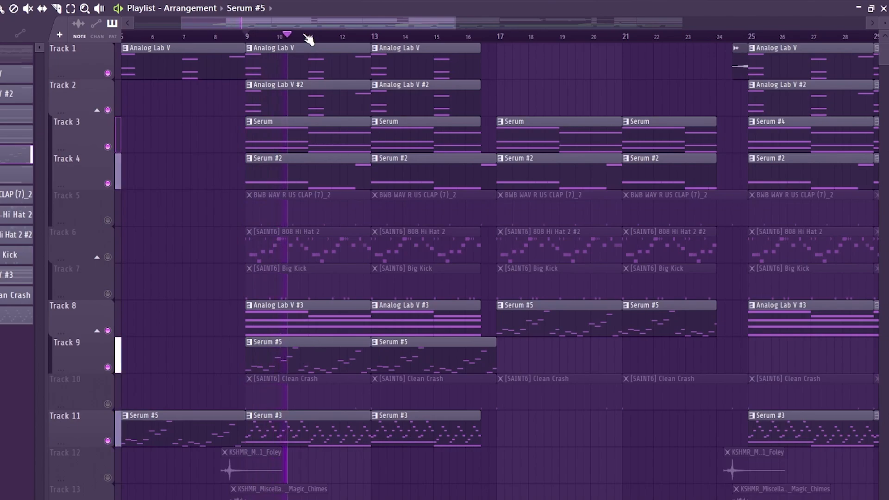
scroll(307, 36, "down", 4)
scroll(281, 38, "up", 4)
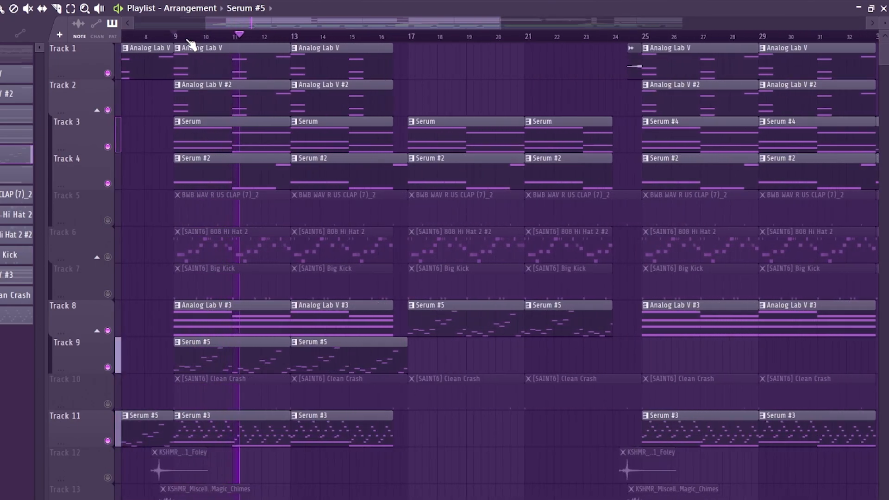
scroll(199, 38, "down", 3)
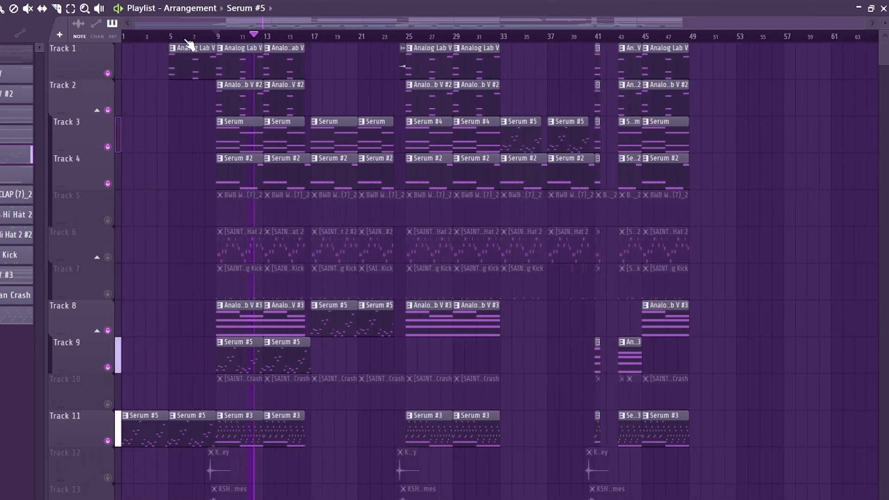
Stop playback and delete the Serum #5 clips on Track 9 at bars 9 and 13.
scroll(220, 38, "up", 1)
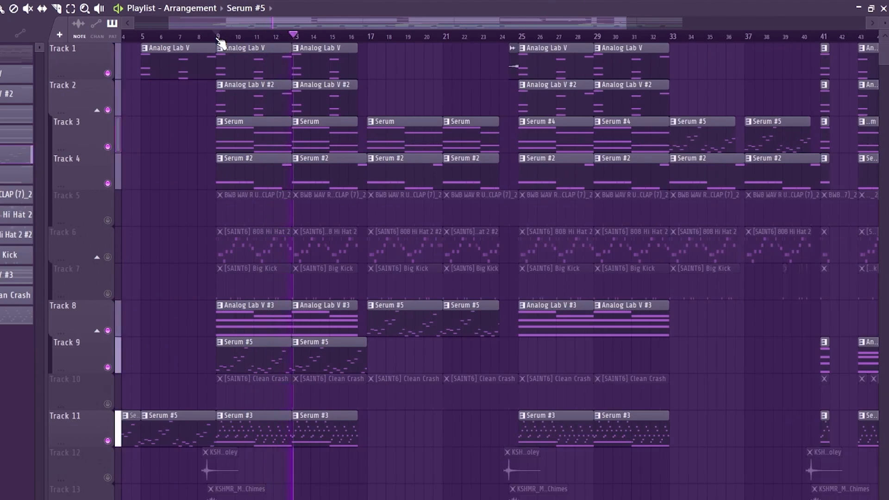
scroll(221, 40, "down", 3)
scroll(222, 41, "up", 2)
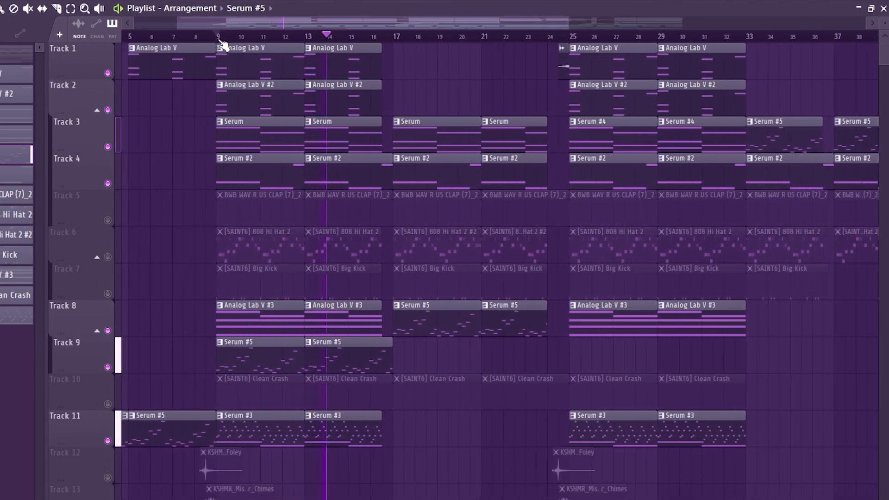
scroll(232, 43, "down", 3)
scroll(238, 47, "up", 2)
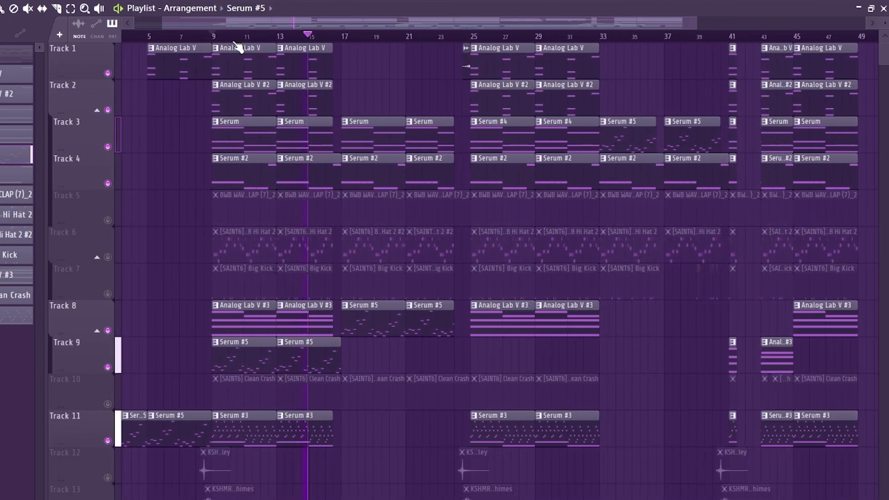
key("space")
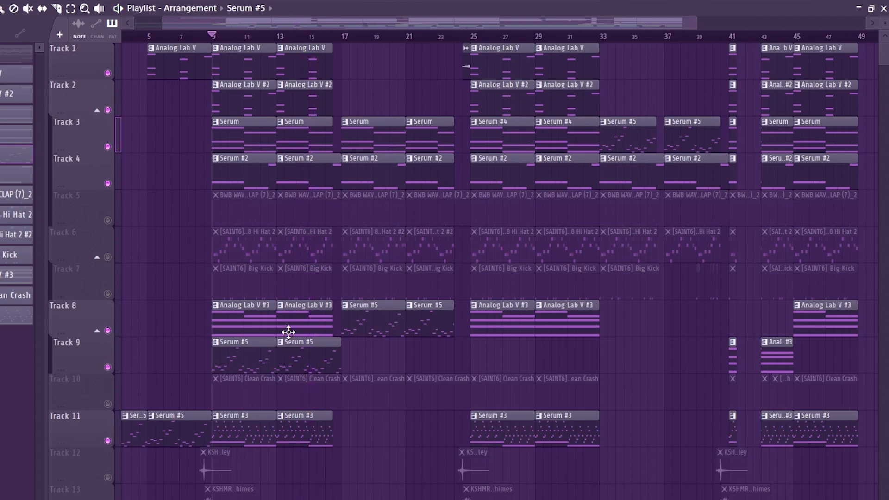
right_click(264, 358)
right_click(321, 360)
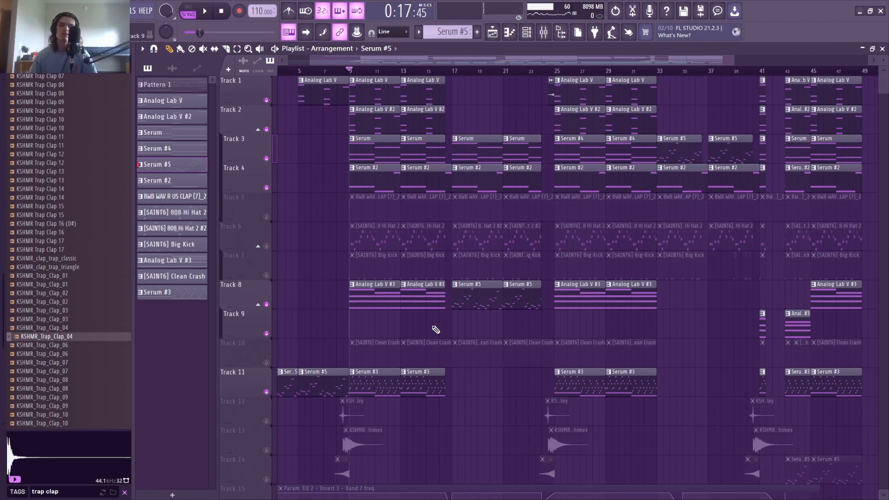
Unmute Track 5, pick its BWB WAV R US CLAP (7)_2 pattern, and play the track soloed from bar 9.
left_click(266, 217)
left_click(356, 213)
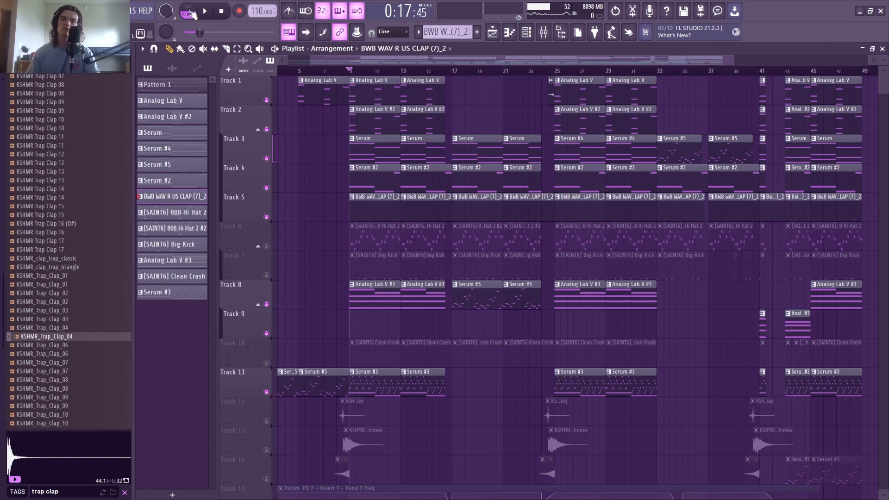
left_click(190, 13)
left_click(352, 72)
scroll(352, 72, "up", 4)
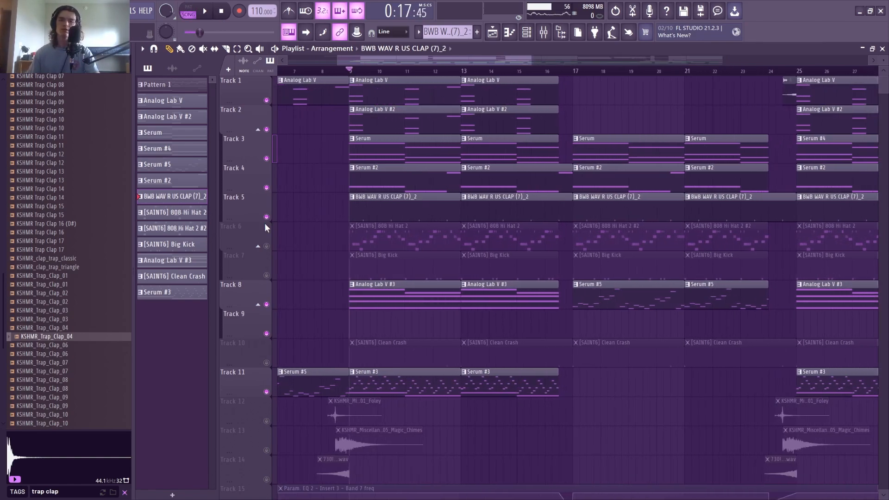
right_click(266, 217)
key("space")
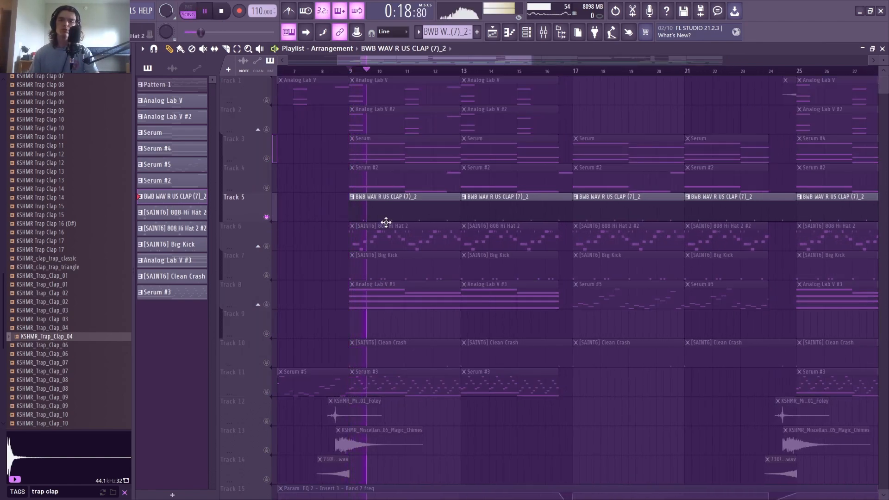
Stop playback, unmute Track 6 alongside Track 5, and view the KSHMR_Trap_Clap_04 notes in the piano roll.
scroll(274, 222, "down", 1)
key("space")
left_click(267, 216)
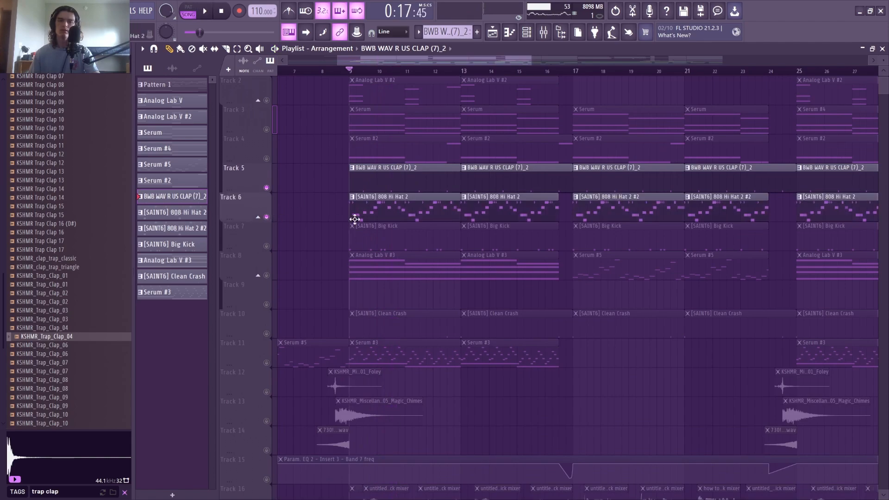
left_click(519, 34)
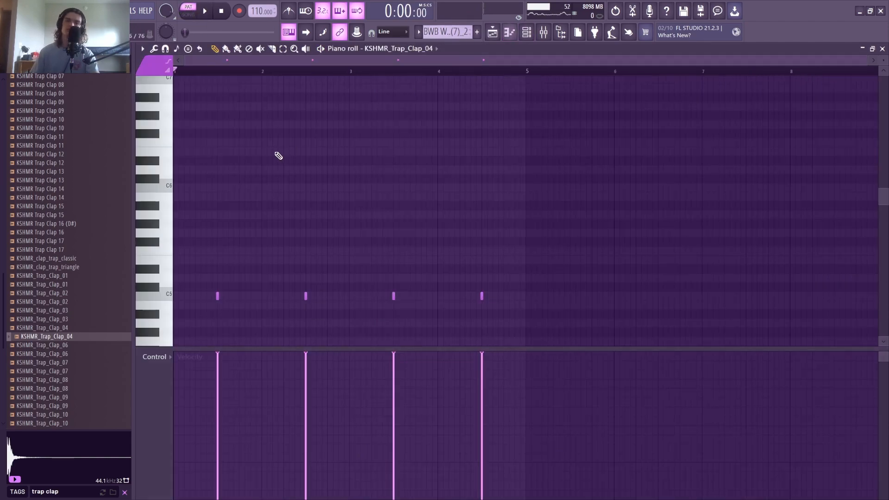
Show the [SAINT6] 808 Hi Hat 2 notes in the piano roll and play the pattern.
scroll(451, 35, "down", 3)
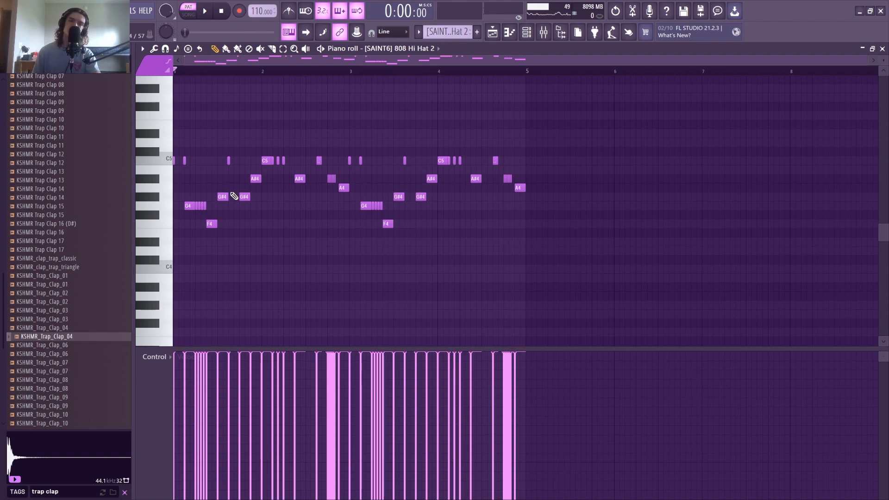
key("space")
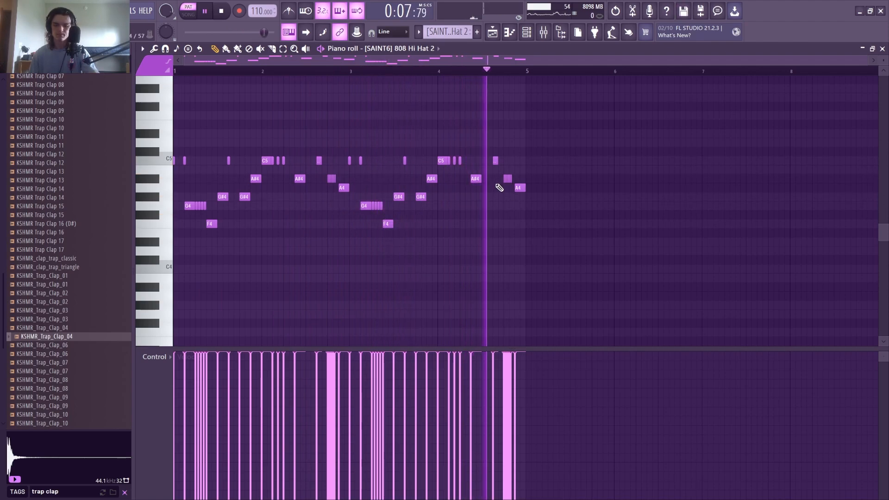
key("space")
Inspect the Fruity Reeverb 2 settings on the [SAINT6] 808 Hi Hat 2 mixer track and return to the piano roll.
key("F9")
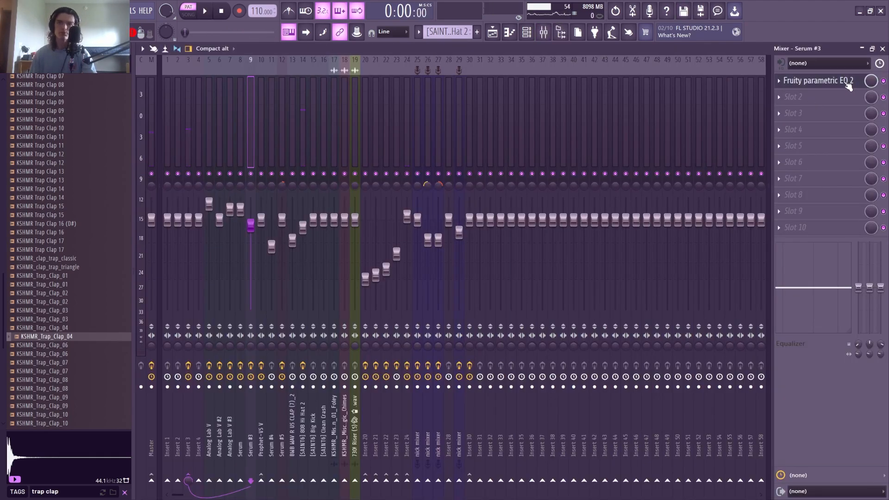
left_click(304, 130)
left_click(817, 92)
left_click(816, 86)
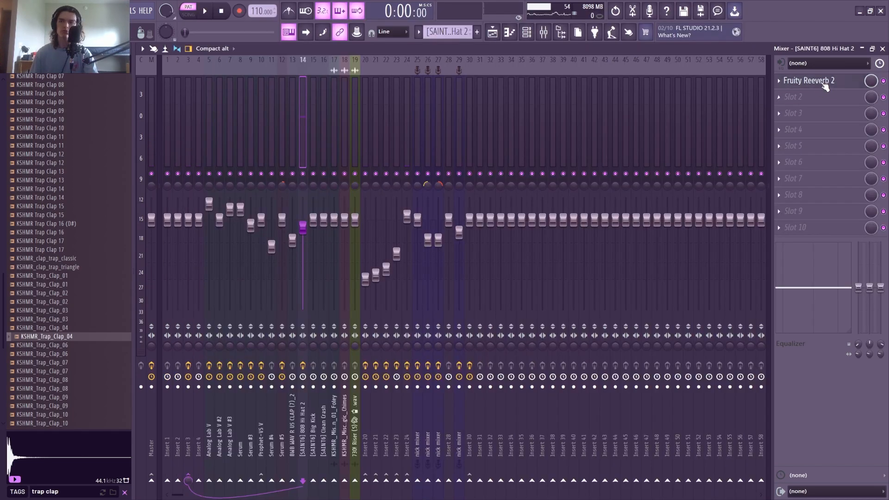
left_click(823, 84)
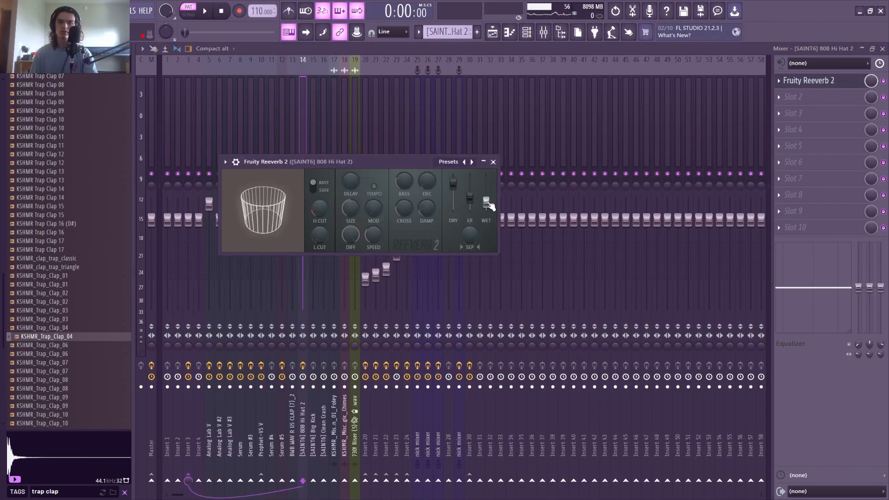
key("F7")
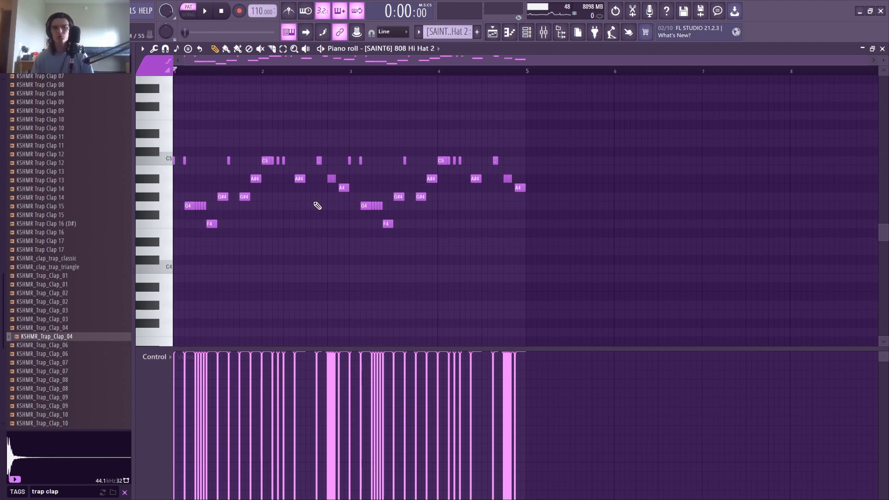
Review the [SAINT6] Big Kick notes and play the arrangement from bar 9 with Tracks 5, 6 and 7 unmuted.
left_click(492, 32)
left_click(343, 73)
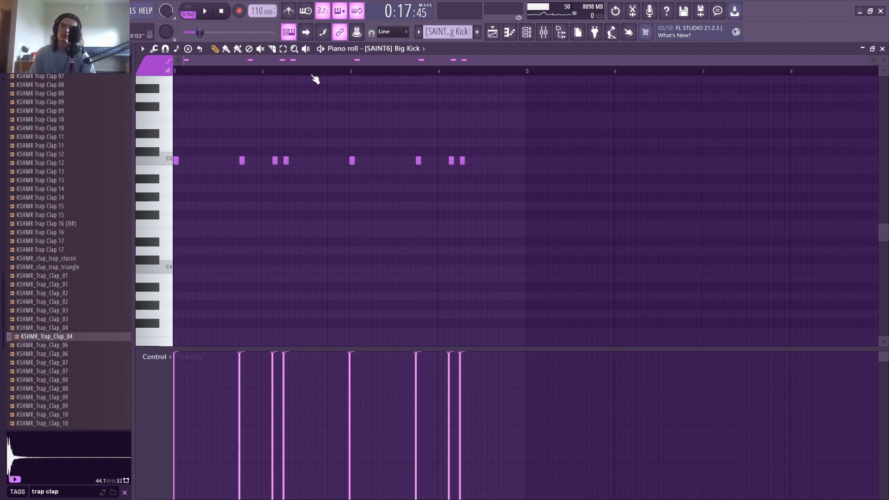
scroll(287, 203, "up", 3)
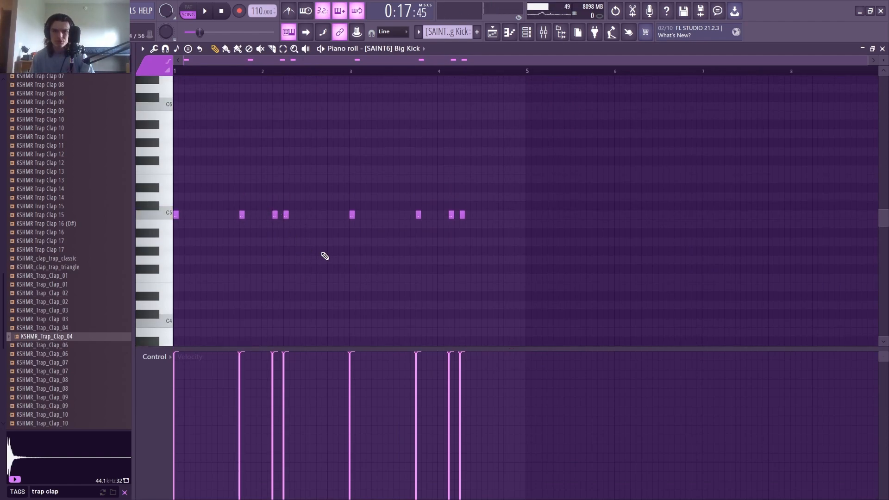
left_click(526, 32)
key("space")
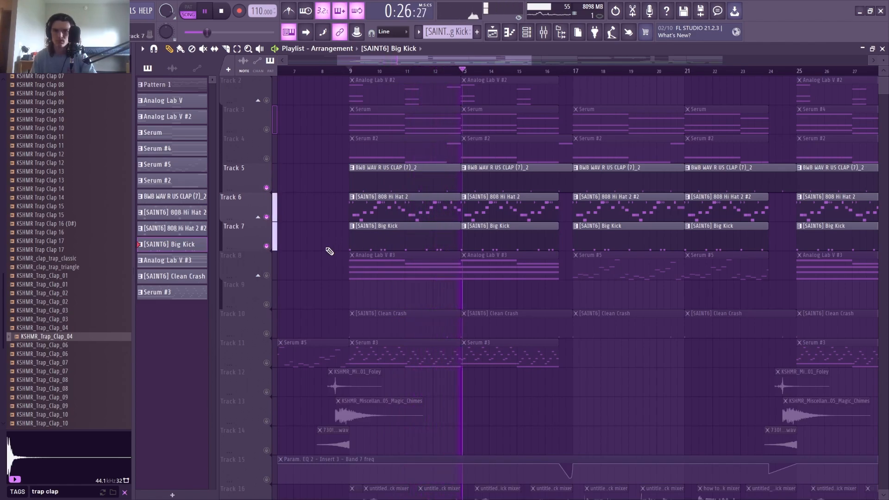
key("space")
Unmute Track 10, open the [SAINT6] Clean Crash notes from their beginning, and play the drum layers.
left_click(267, 334)
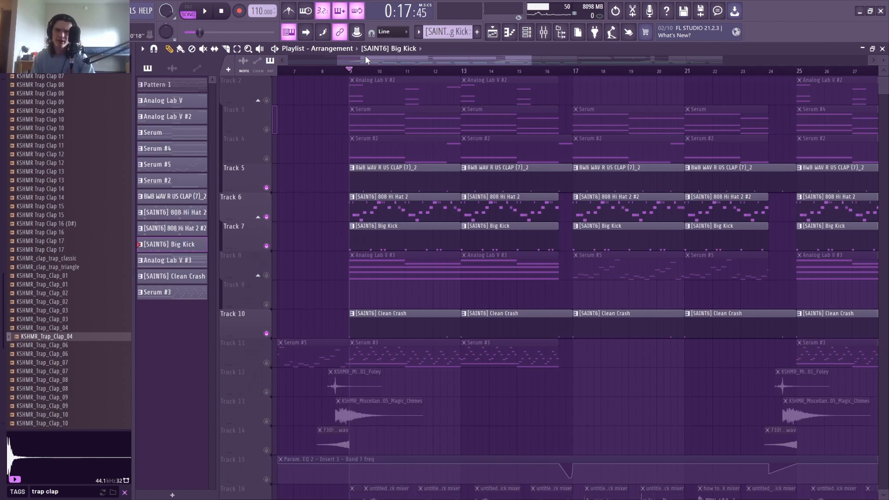
double_click(425, 337)
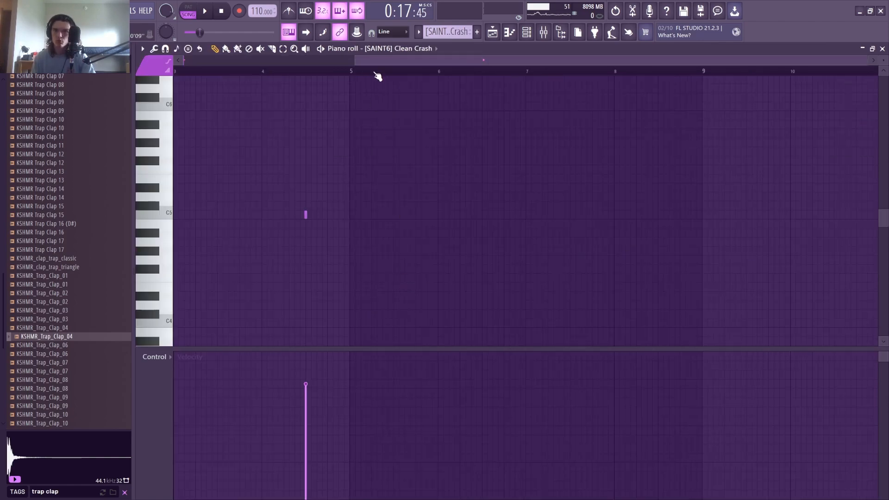
left_click_drag(372, 61, 197, 62)
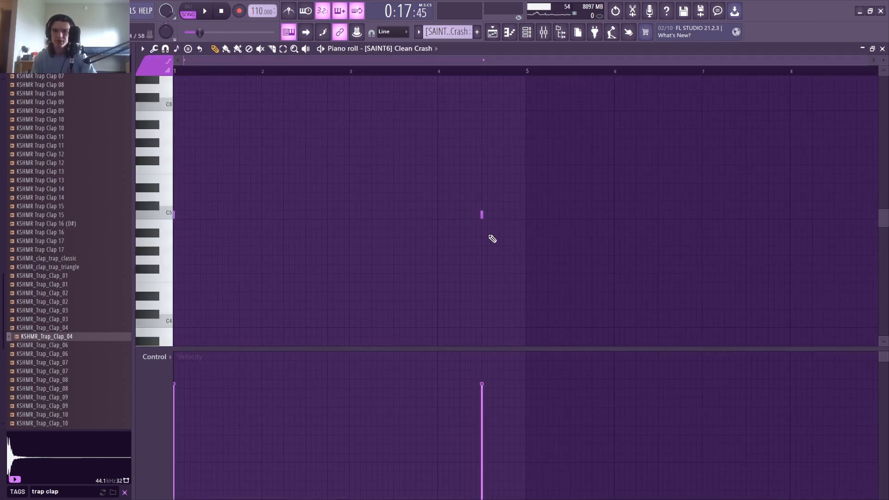
key("space")
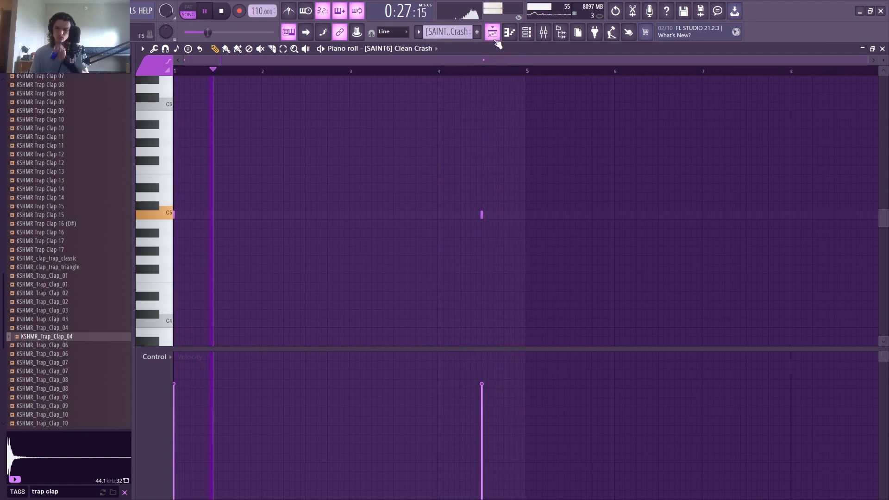
key("space")
Return to the playlist and play only the effects on Tracks 12, 13 and 14 from just before bar 9.
key("F5")
left_click(321, 75)
left_click_drag(268, 191, 269, 246)
key("space")
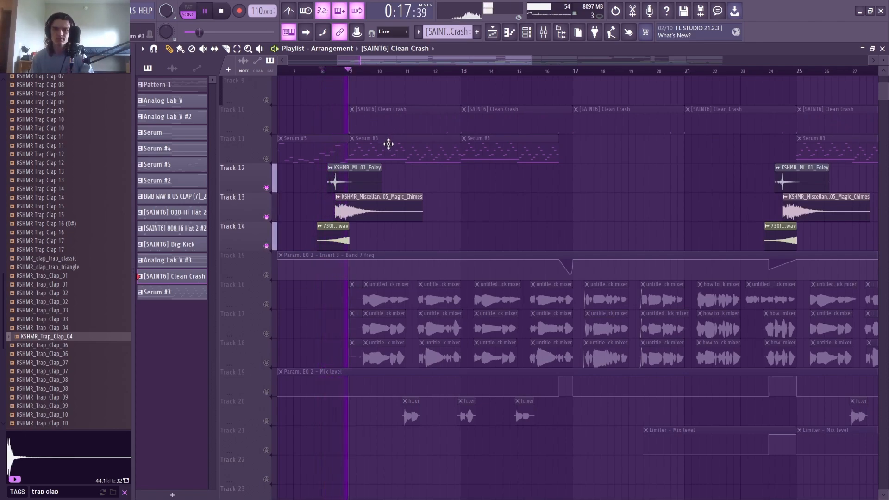
key("space")
Unmute Tracks 1 to 11 and play the full beat from just before bar 9.
scroll(387, 143, "down", 5, "ctrl")
scroll(370, 167, "up", 4)
scroll(364, 189, "up", 1)
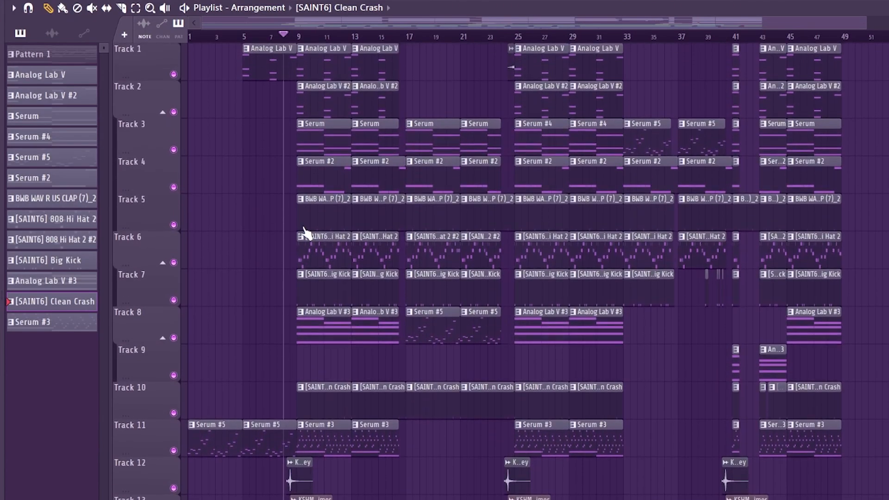
left_click(375, 157)
key("space")
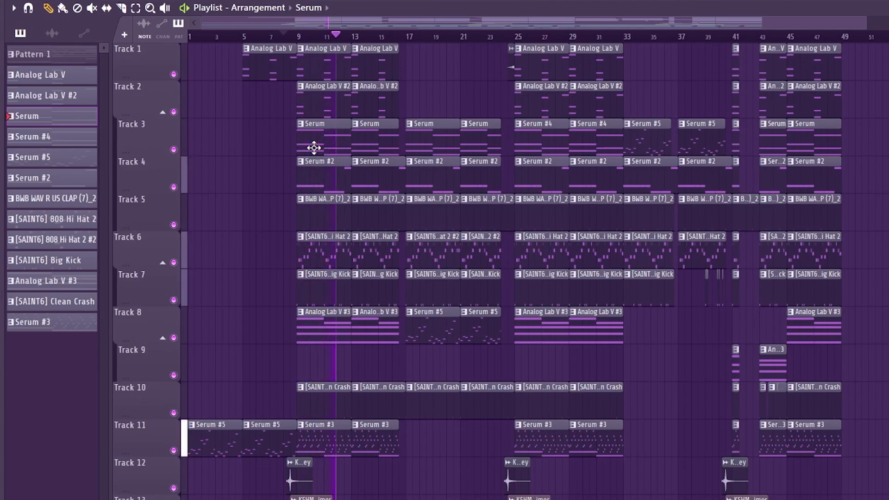
Examine the arrangement's sections, effect clips and automation tracks across the playlist during playback.
scroll(386, 369, "down", 5)
scroll(386, 369, "down", 6)
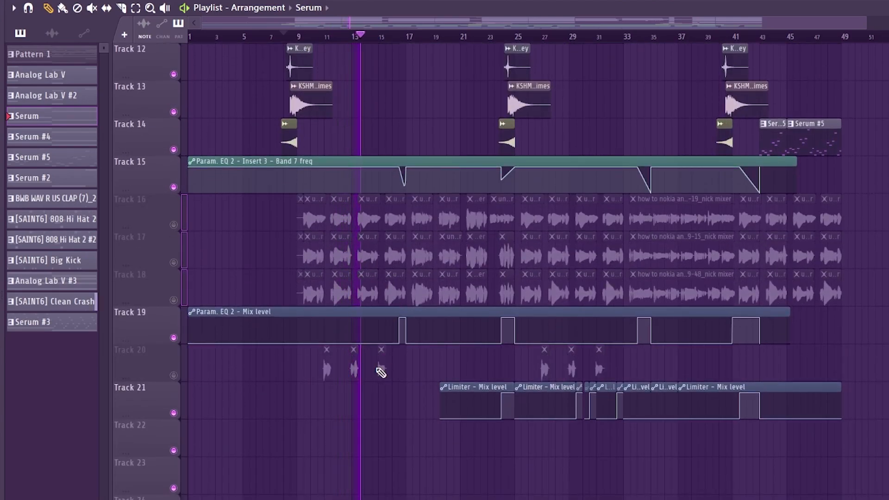
scroll(376, 370, "up", 5)
scroll(376, 371, "up", 6)
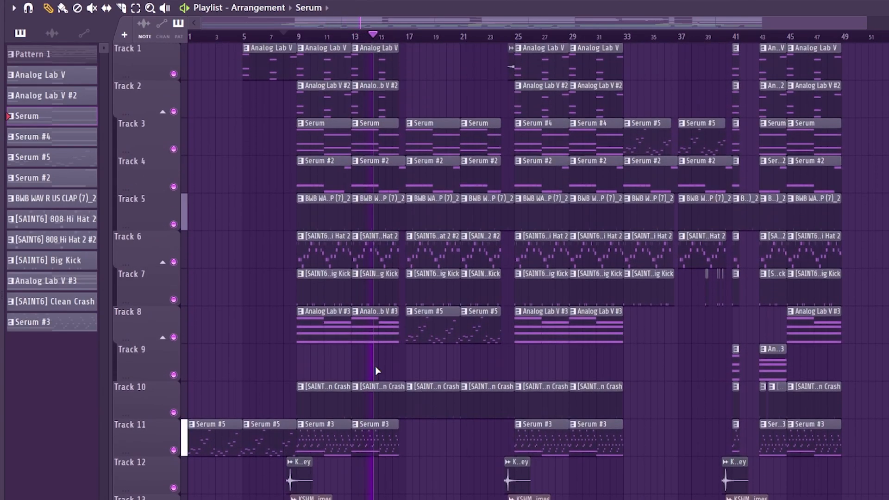
scroll(407, 37, "up", 8)
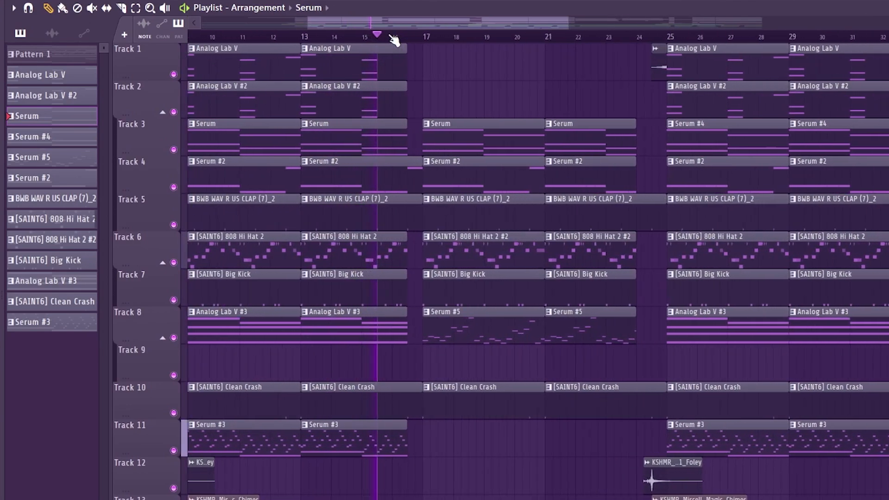
scroll(393, 39, "down", 3)
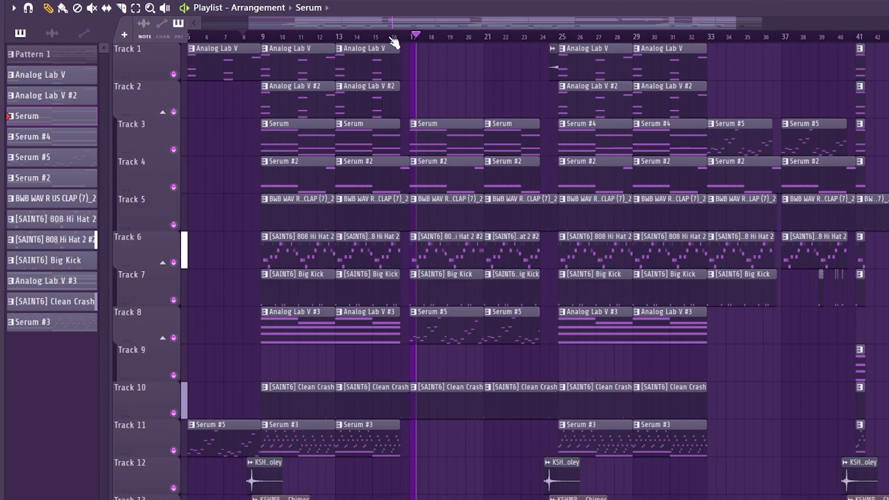
scroll(393, 39, "down", 2)
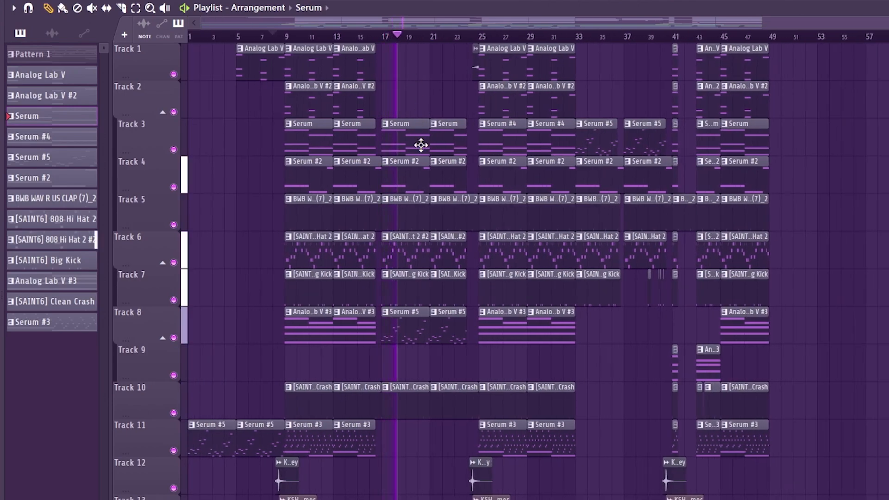
scroll(445, 41, "up", 2)
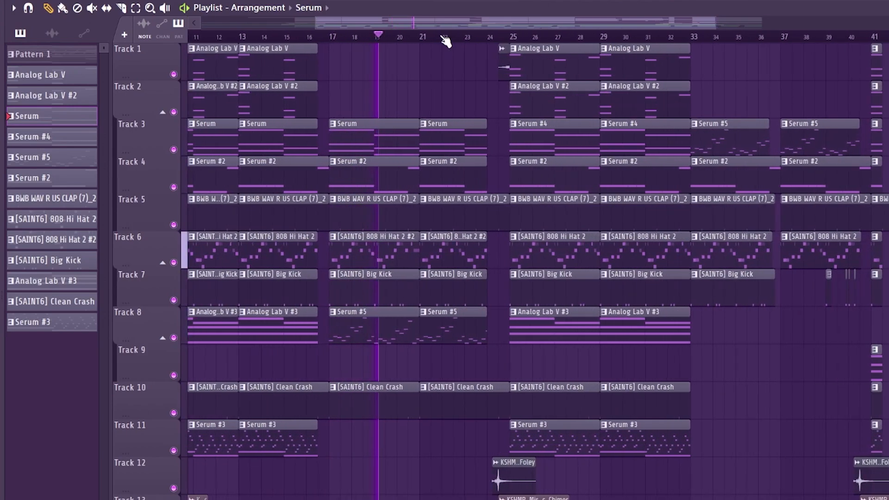
scroll(445, 40, "down", 2)
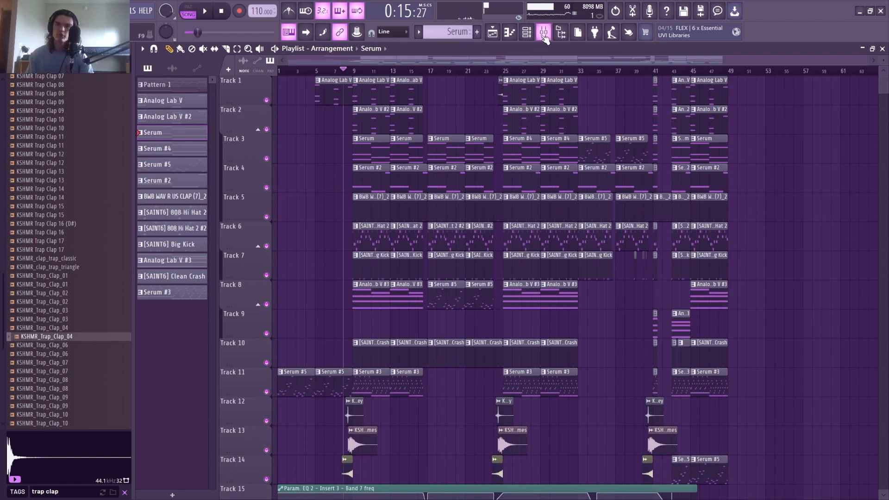
Check the effect slots on the Analog Lab V, Serum and [SAINT6] Clean Crash mixer tracks.
key("F9")
left_click(207, 130)
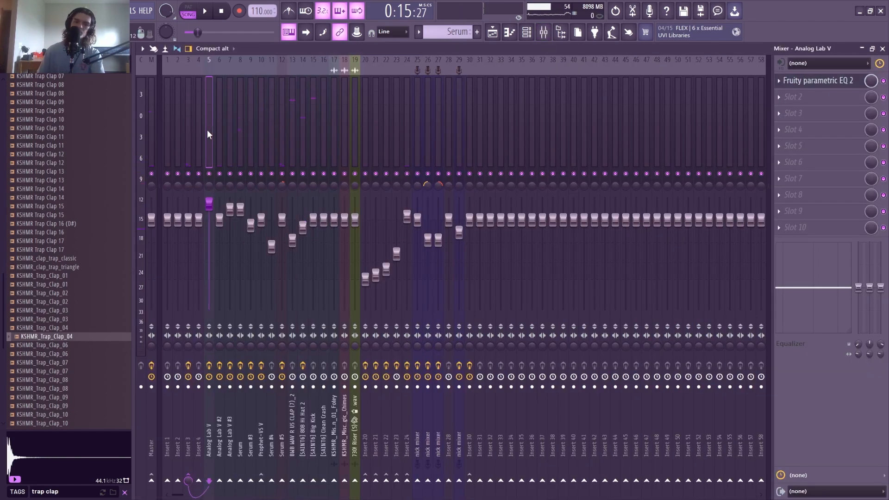
left_click(241, 127)
left_click(324, 126)
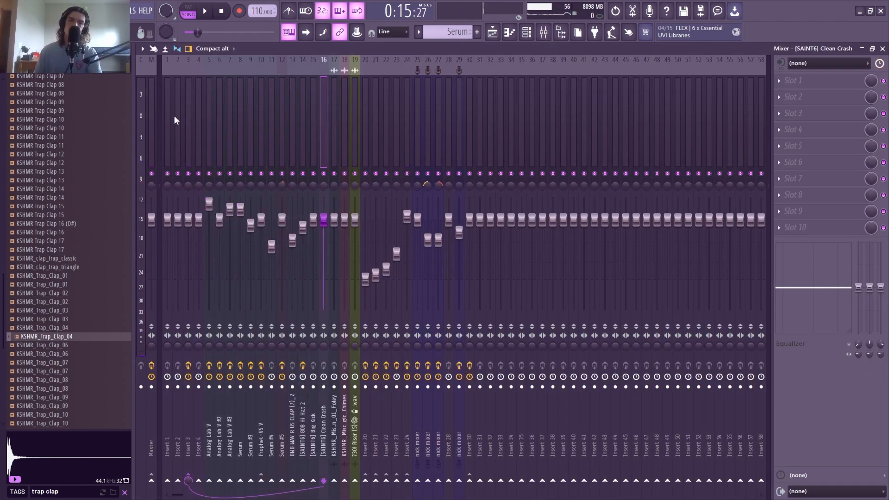
Check the Fruity parametric EQ 2 and Fruity Limiter settings on the Insert 3 mixer track.
left_click(186, 121)
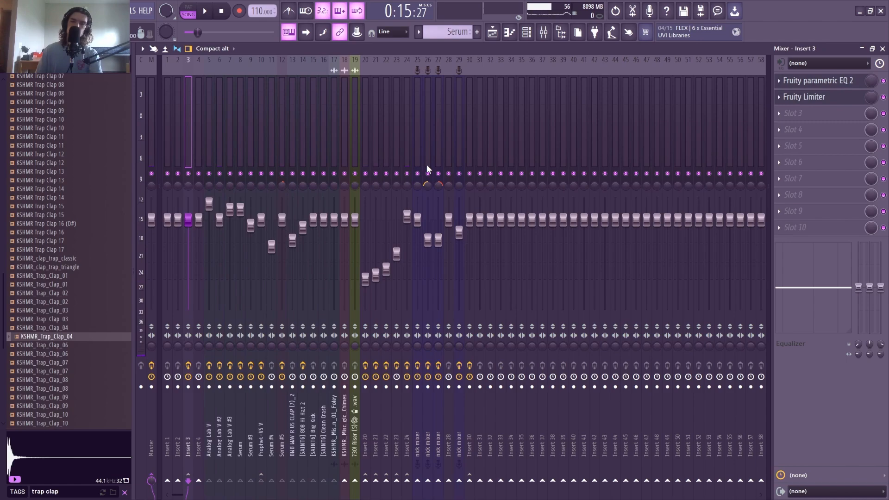
left_click(836, 84)
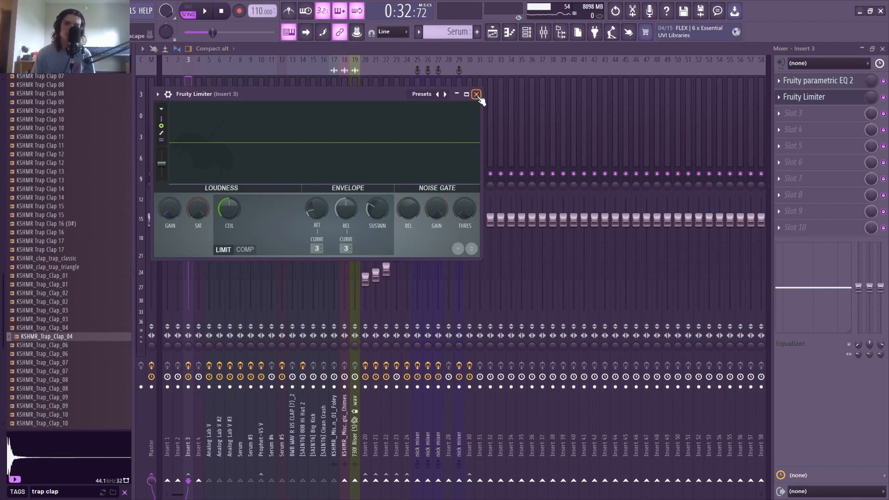
left_click(476, 94)
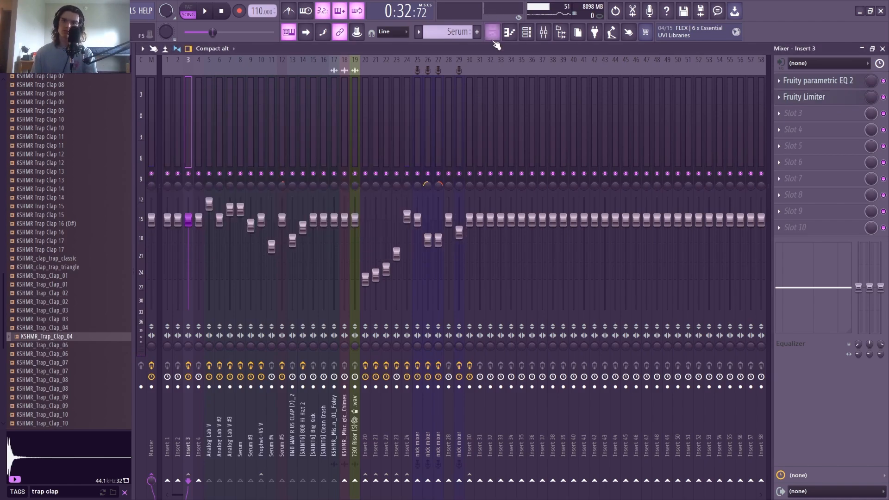
Return to the playlist and play the EQ and Limiter automation section on Tracks 15 to 21 from bar 29.
left_click(492, 32)
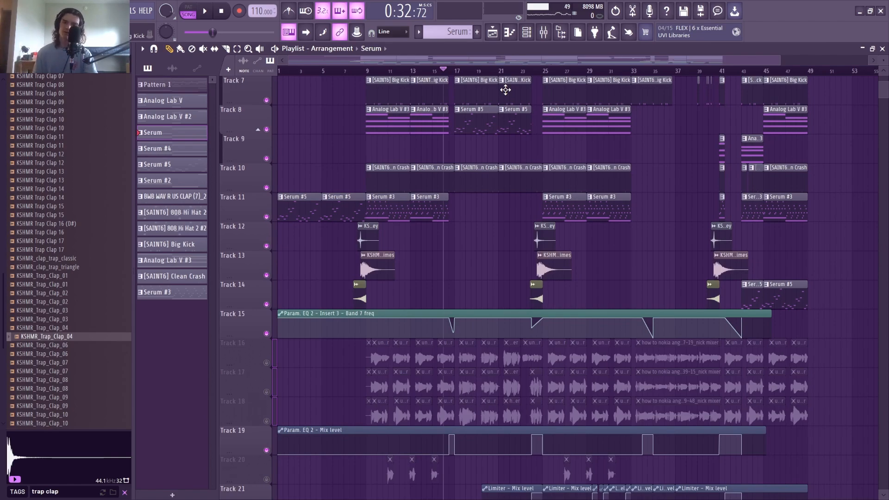
scroll(482, 149, "down", 2, "ctrl")
scroll(446, 165, "down", 8)
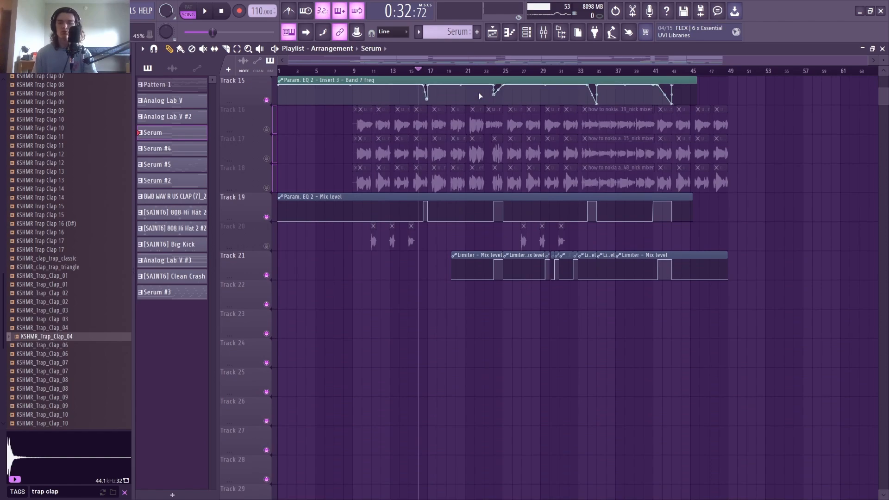
left_click(545, 71)
scroll(544, 72, "up", 2, "ctrl")
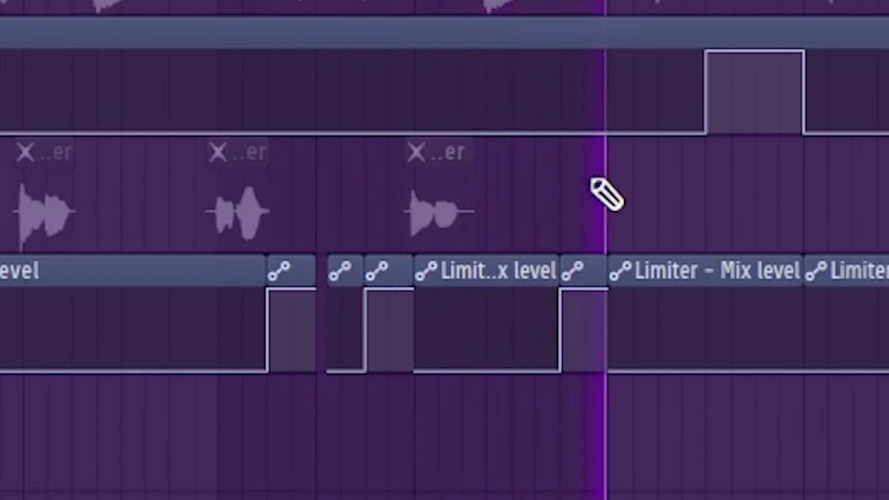
key("space")
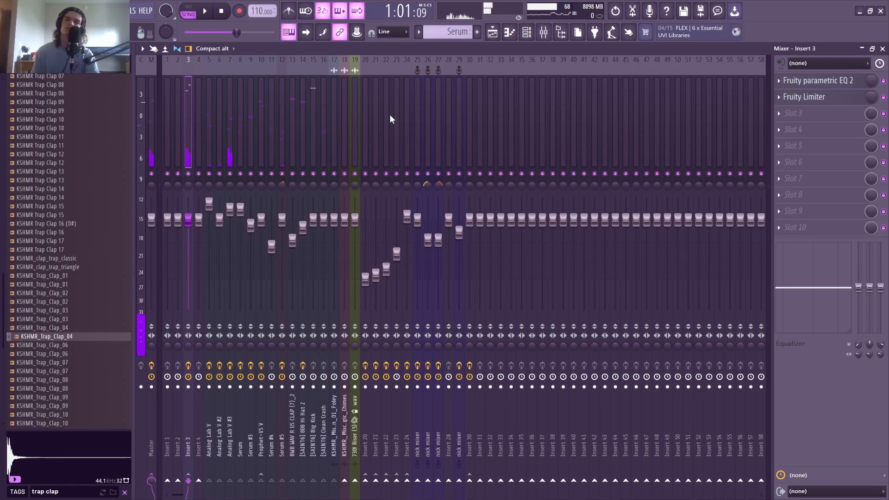
Play the arrangement with the vocals on Tracks 16 to 18 from bar 9.
key("F9")
left_click(354, 71)
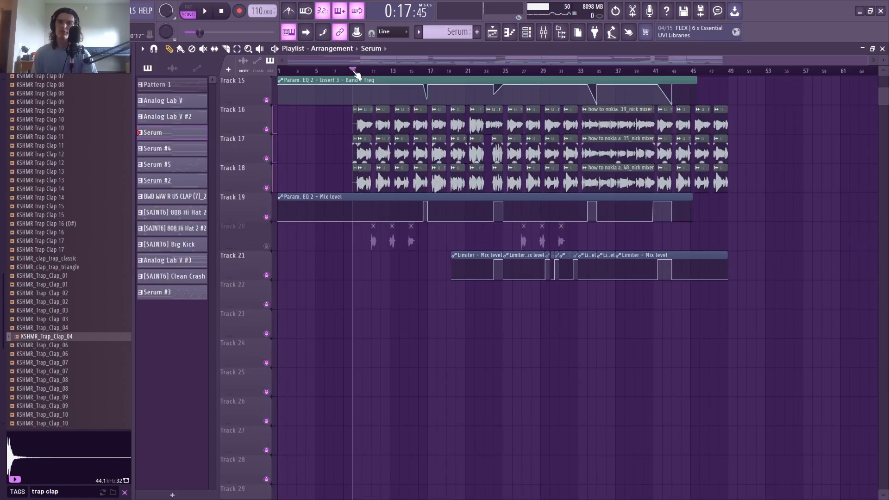
scroll(354, 71, "up", 3)
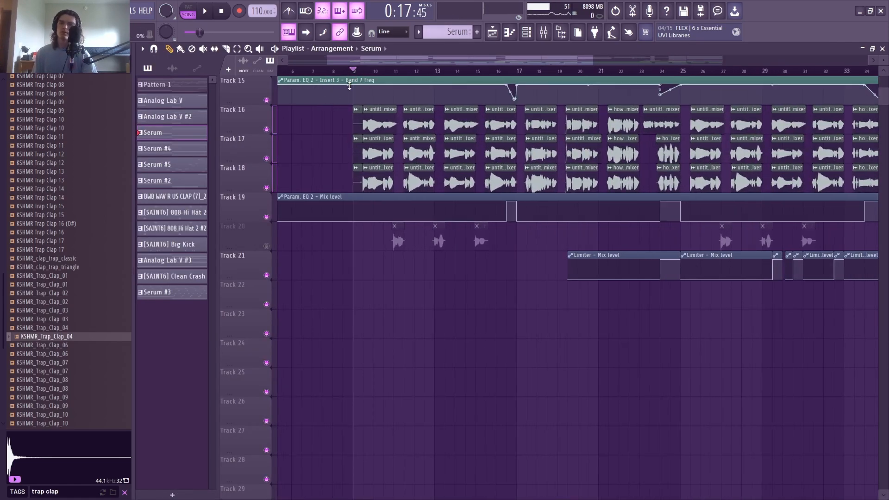
scroll(384, 229, "down", 3)
scroll(366, 199, "up", 4)
scroll(345, 170, "up", 2)
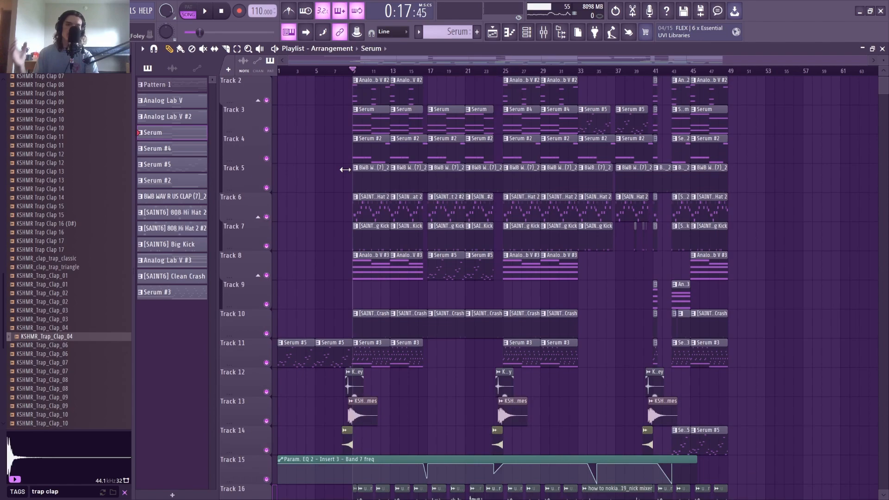
left_click(379, 97)
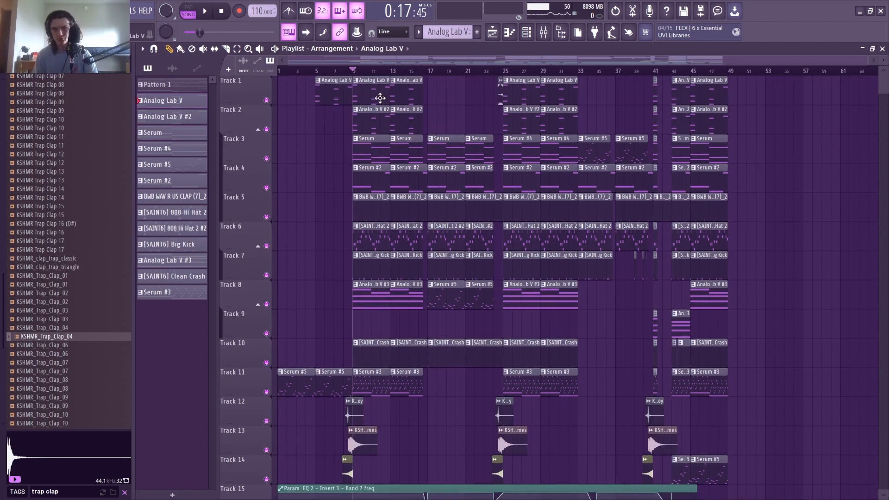
key("space")
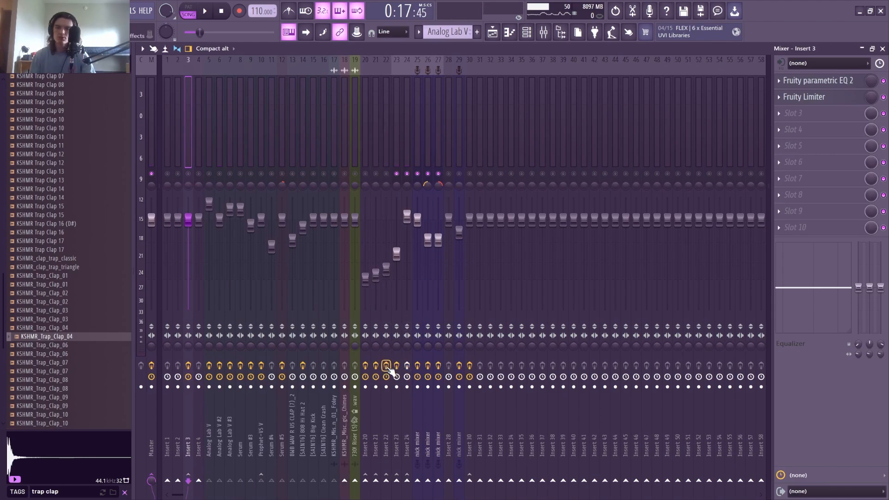
Bypass the effects on Inserts 20 to 23 and on the vocal mixer tracks 25, 26 and 27.
left_click(365, 366)
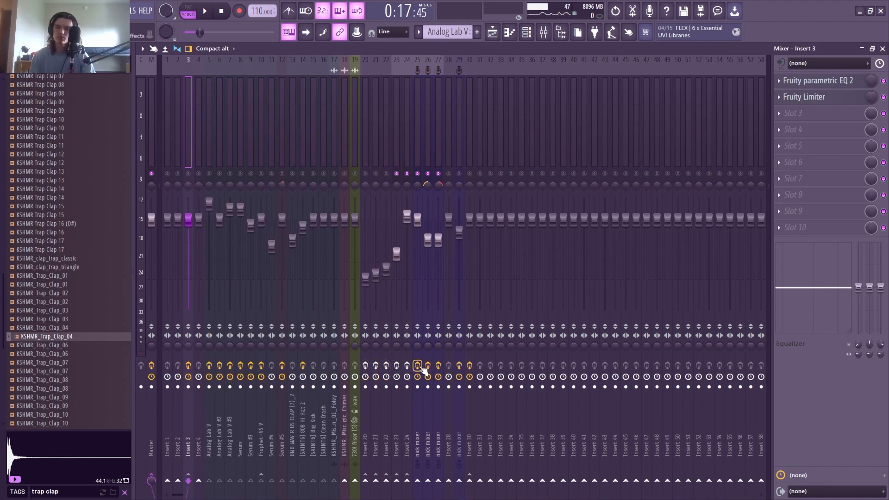
left_click(420, 366)
left_click(428, 366)
left_click(438, 366)
Select vocal mixer track 25 and play the dry vocals with the beat from bar 9.
left_click(426, 156)
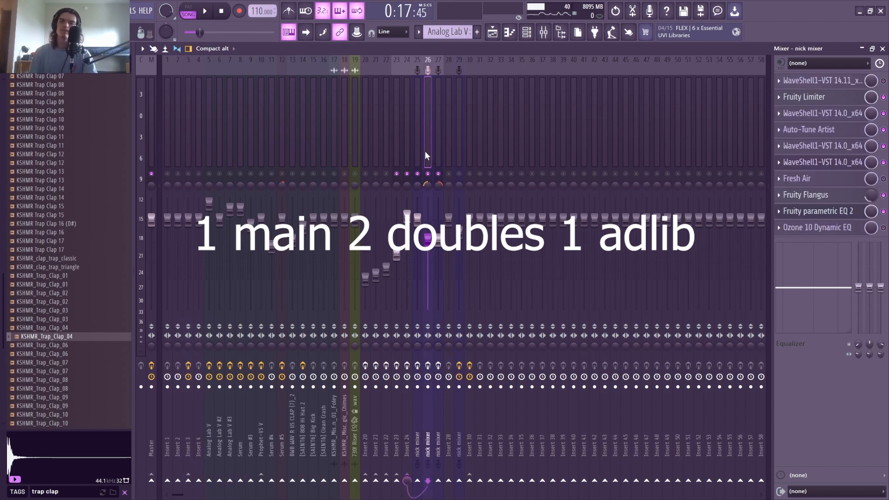
left_click(419, 147)
key("space")
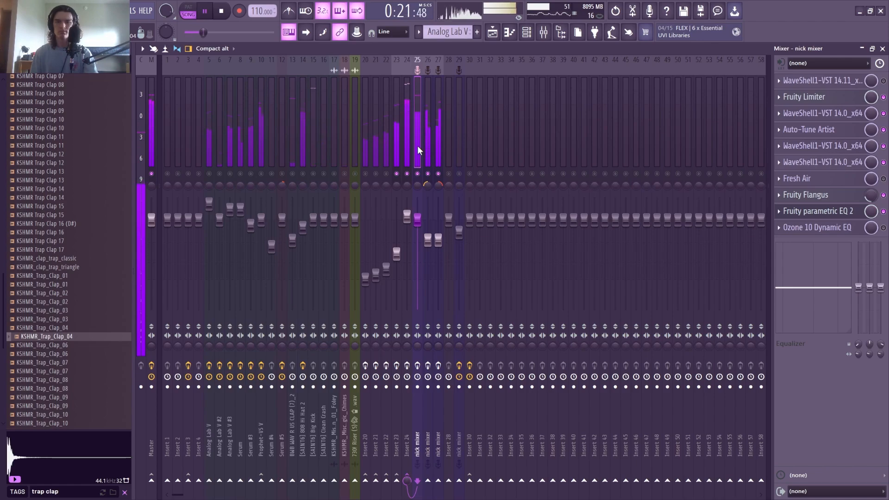
key("space")
Check the Fruity Limiter and the Magma BB Tubes plugin settings on vocal mixer track 25.
left_click(815, 98)
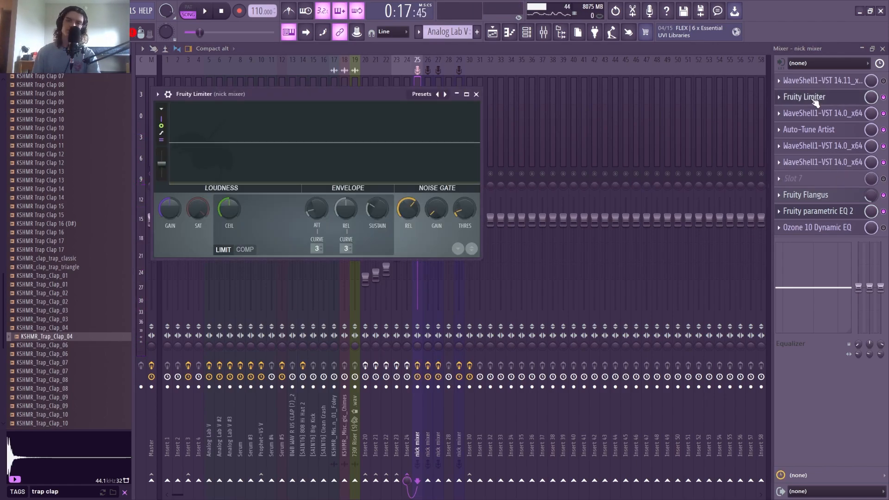
left_click(815, 99)
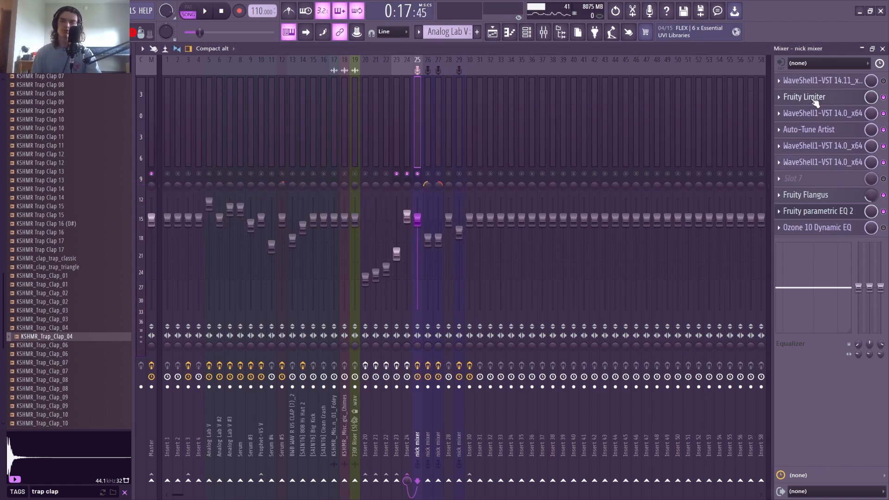
left_click(817, 115)
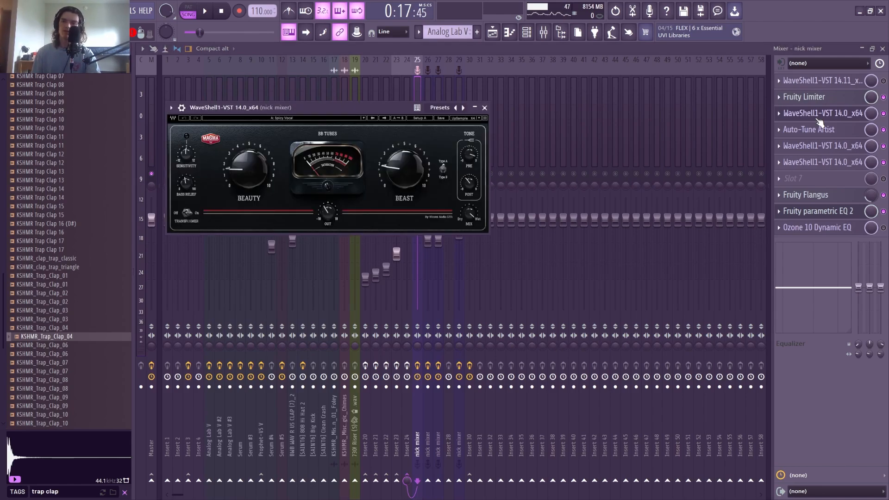
left_click(817, 118)
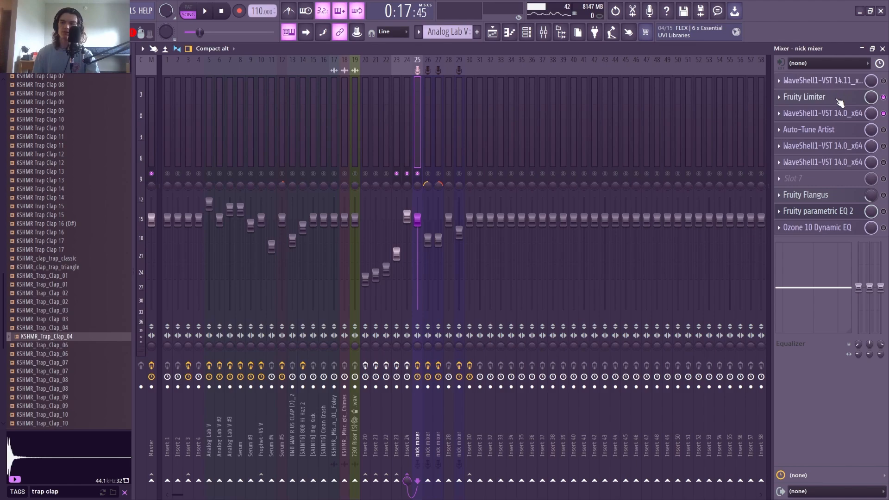
Audition the vocal on mixer track 25 without the Magma BB Tubes plugin and re-enable it.
left_click(794, 97)
left_click(828, 113)
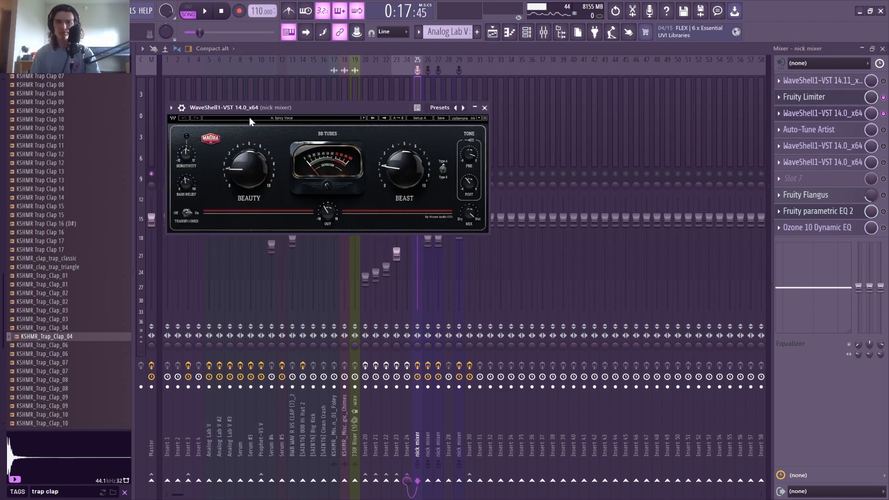
key("space")
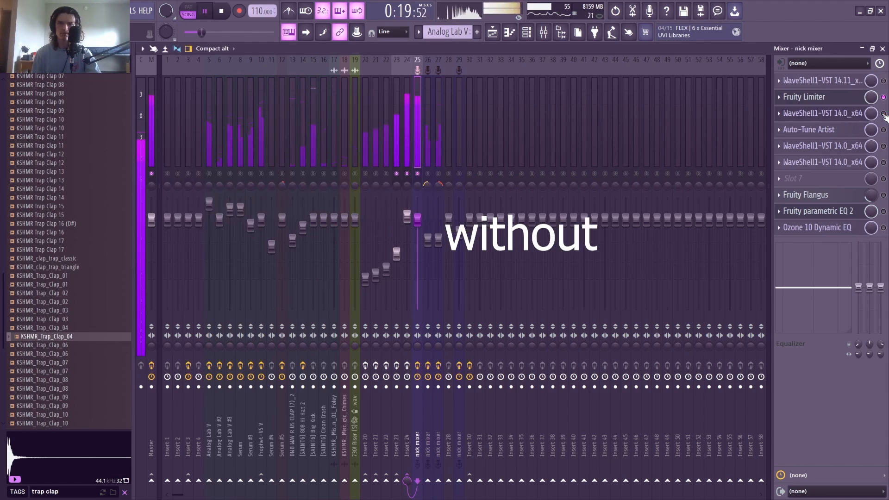
key("space")
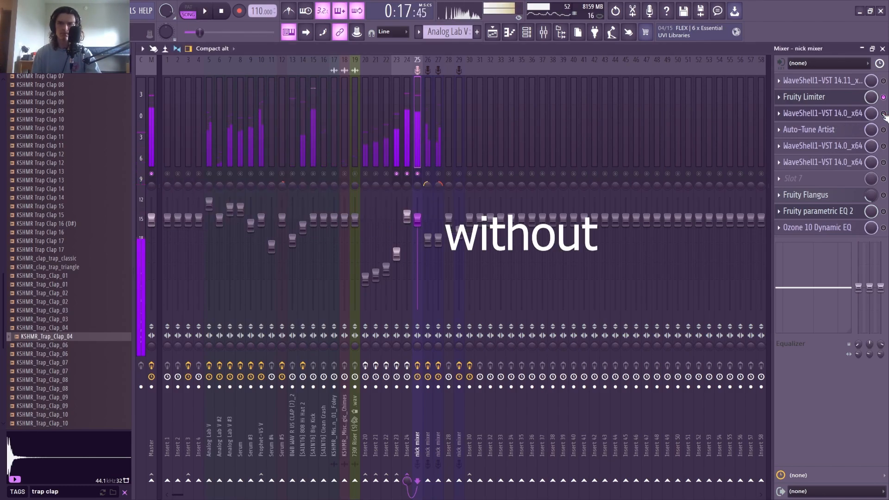
left_click(883, 113)
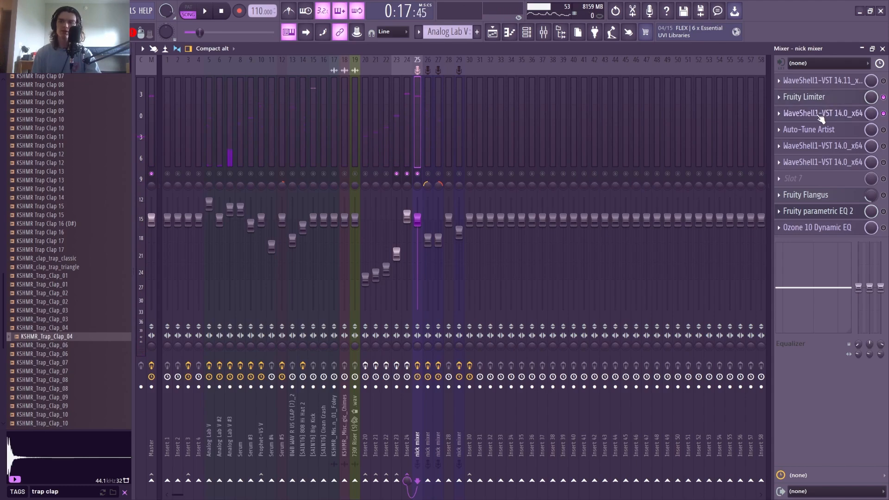
Check the Auto-Tune Artist settings on vocal mixer track 25 and audition the tuned vocal from bar 9.
left_click(819, 115)
left_click(820, 116)
left_click(816, 131)
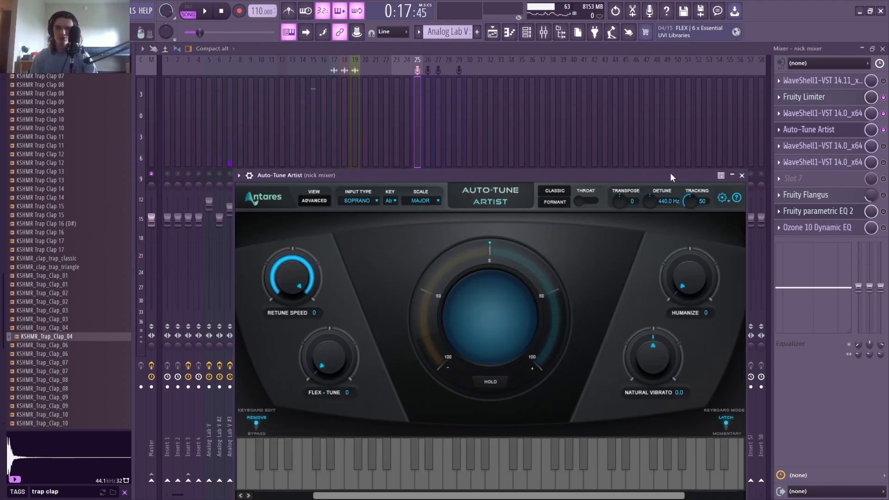
left_click(741, 175)
key("space")
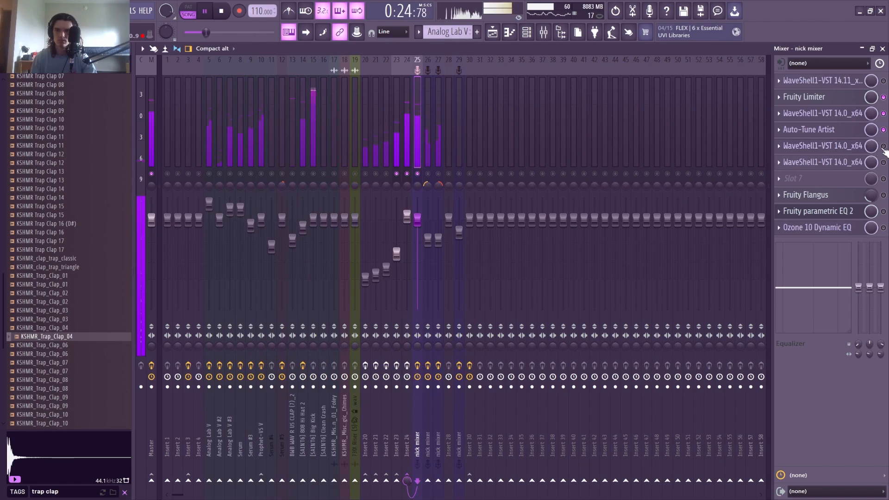
key("space")
Check the RVox compressor settings on vocal mixer track 25 and audition the vocal through it.
left_click(842, 146)
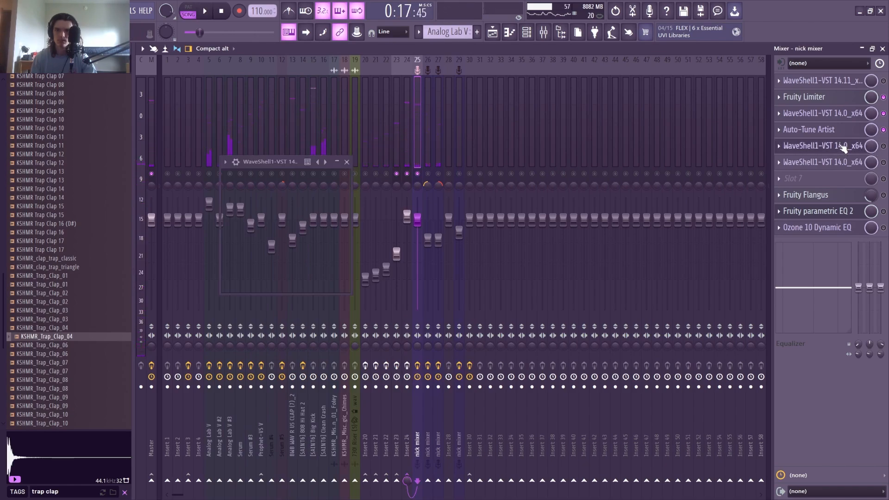
left_click(840, 146)
left_click(839, 148)
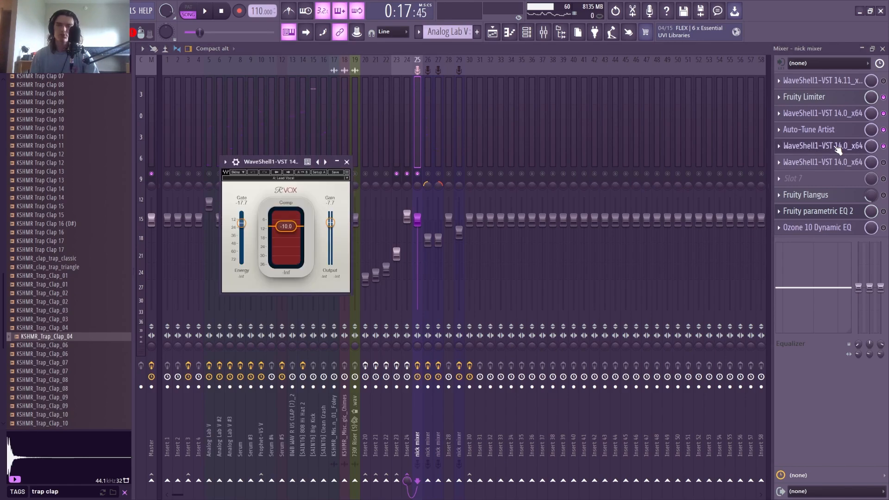
key("space")
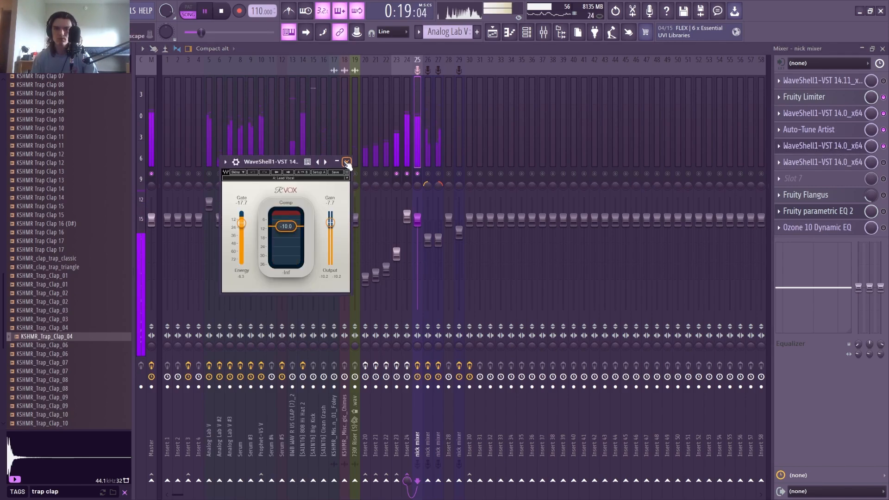
left_click(347, 163)
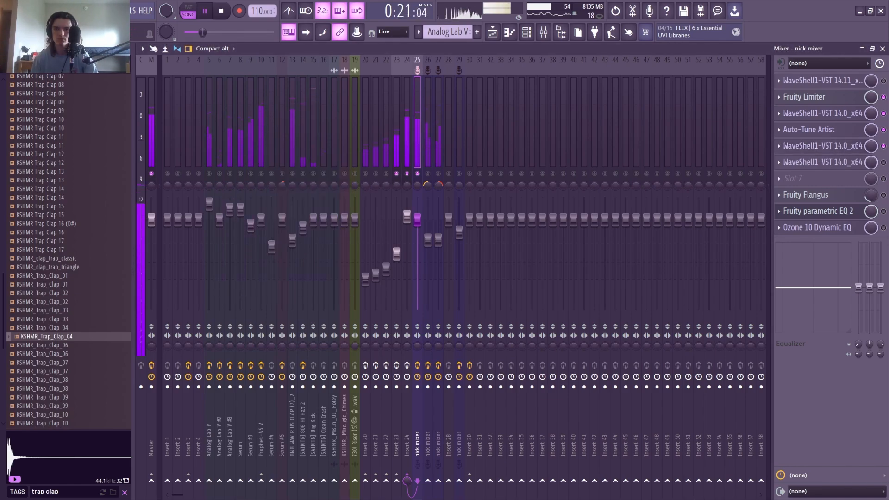
key("space")
Check the CLA-76 compressor settings on vocal mixer track 25 and audition the compressed vocal.
left_click(842, 164)
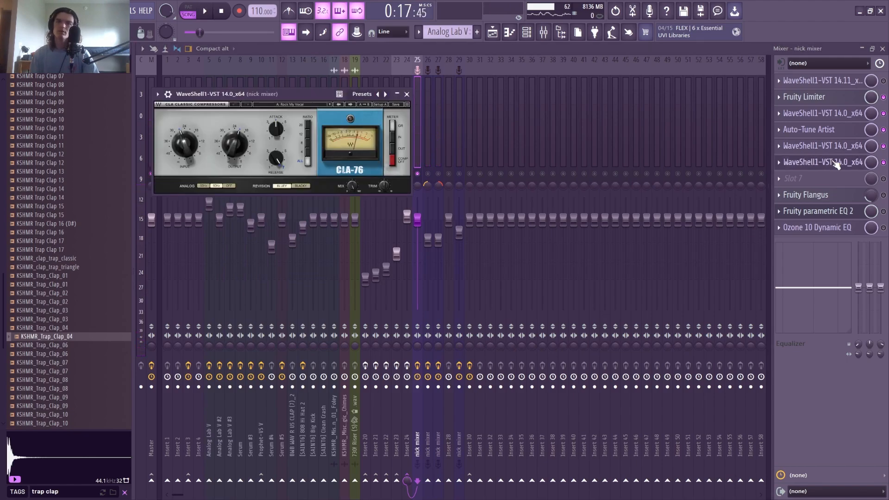
key("space")
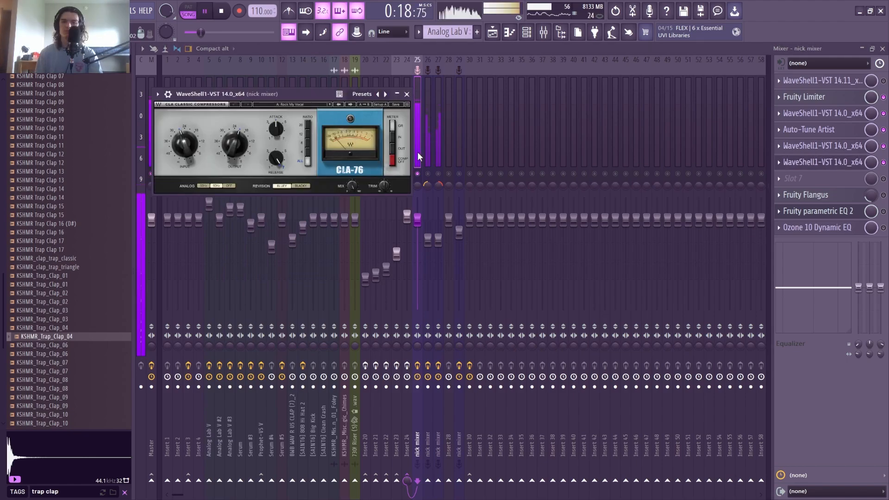
left_click(862, 163)
key("space")
Check the Fruity Flangus settings on vocal mixer track 25 and audition the vocal through it.
left_click(847, 195)
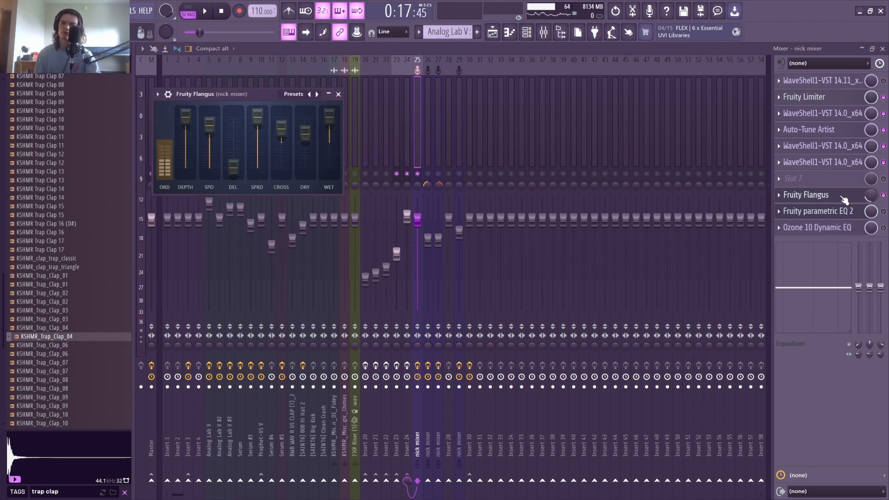
left_click(843, 201)
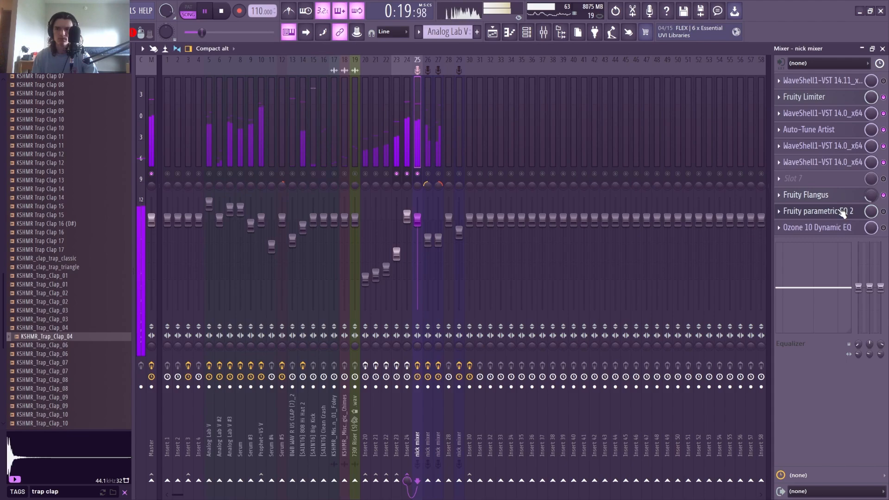
key("space")
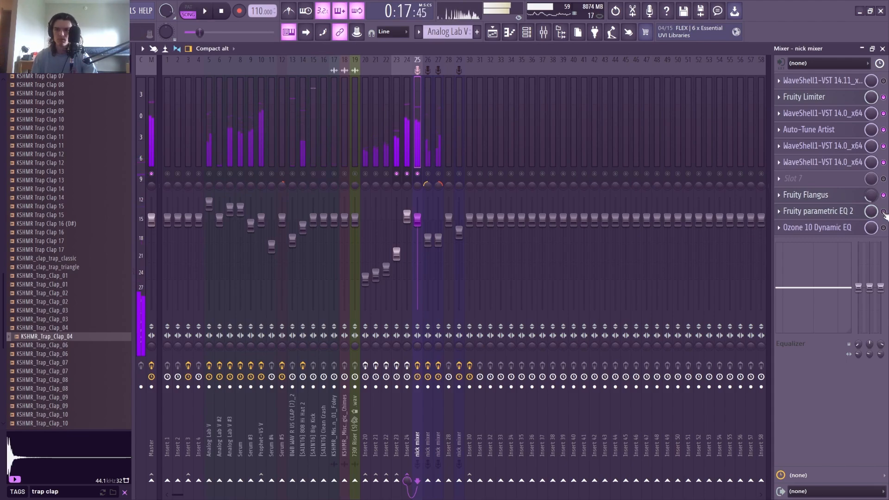
Check the Fruity parametric EQ 2 curve on vocal mixer track 25 and audition the equalized vocal.
left_click(843, 211)
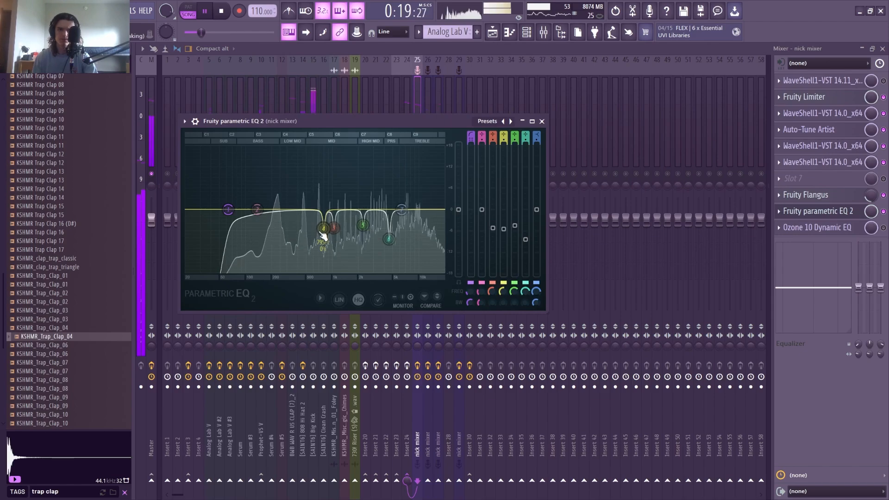
left_click(542, 121)
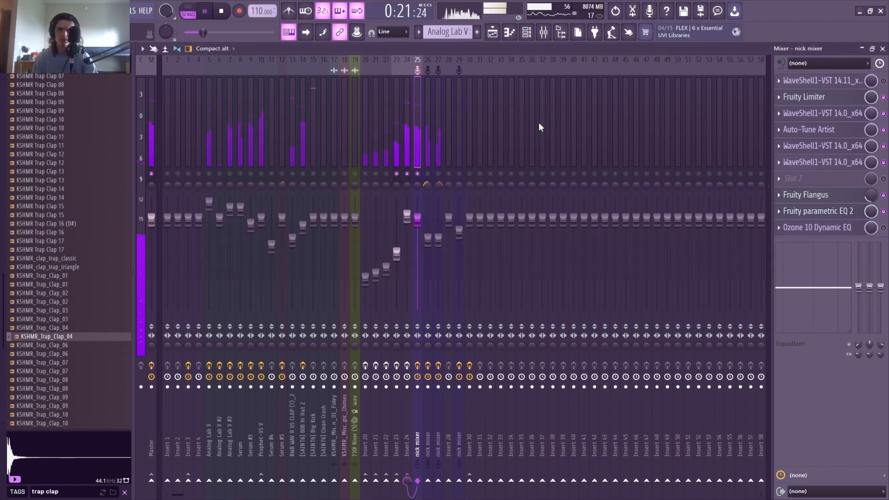
key("space")
Check the Ozone 10 Dynamic EQ settings on vocal mixer track 25 and audition the vocal through it.
left_click(840, 227)
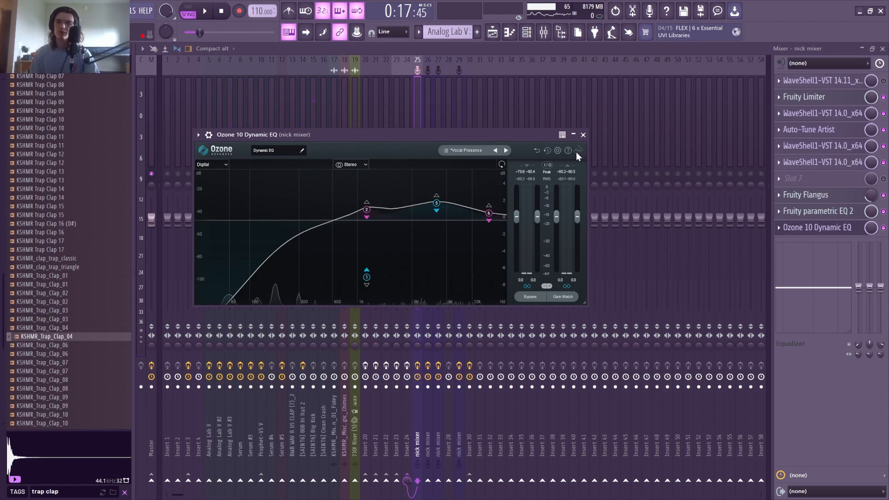
left_click(582, 135)
key("space")
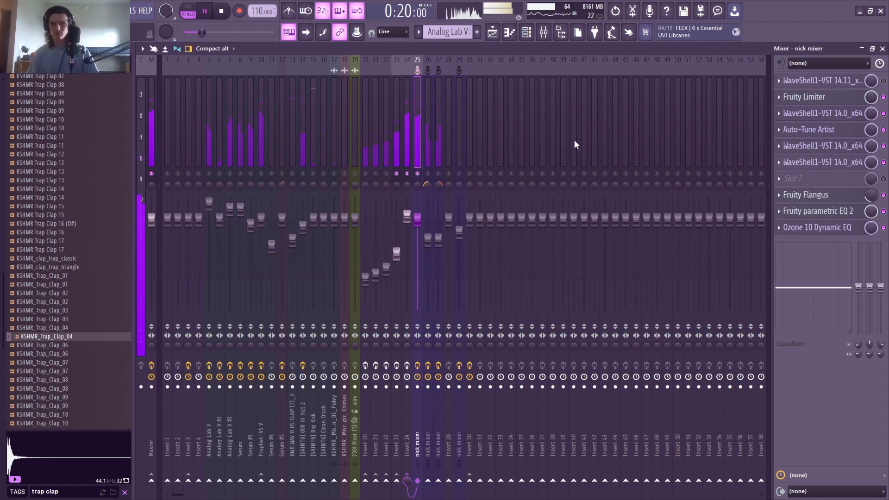
left_click(423, 143)
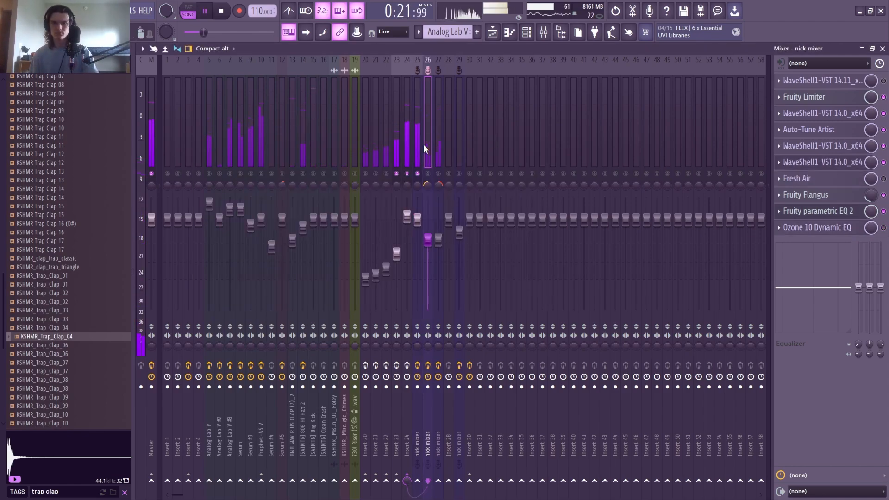
key("space")
Compare the effect chains of vocal mixer tracks 25, 26 and 27 and audition the three vocals together.
left_click(421, 151)
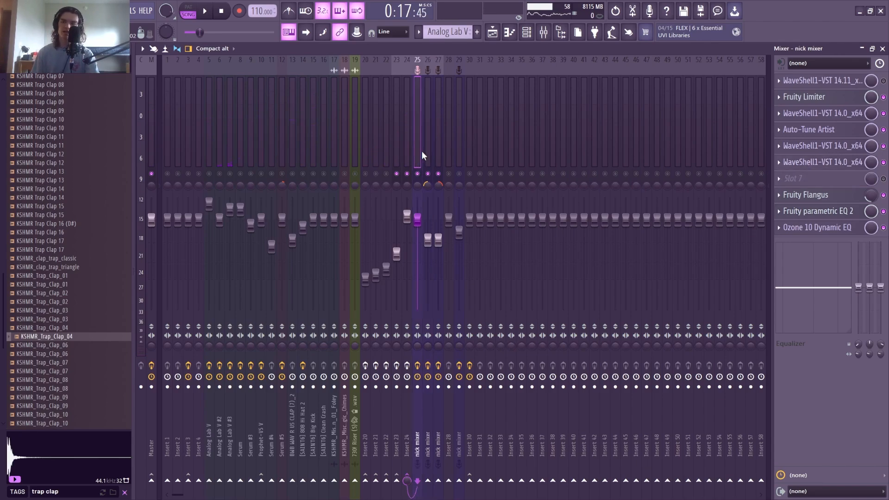
left_click(429, 151)
left_click(421, 148)
left_click(426, 148)
left_click(439, 148)
left_click(431, 144)
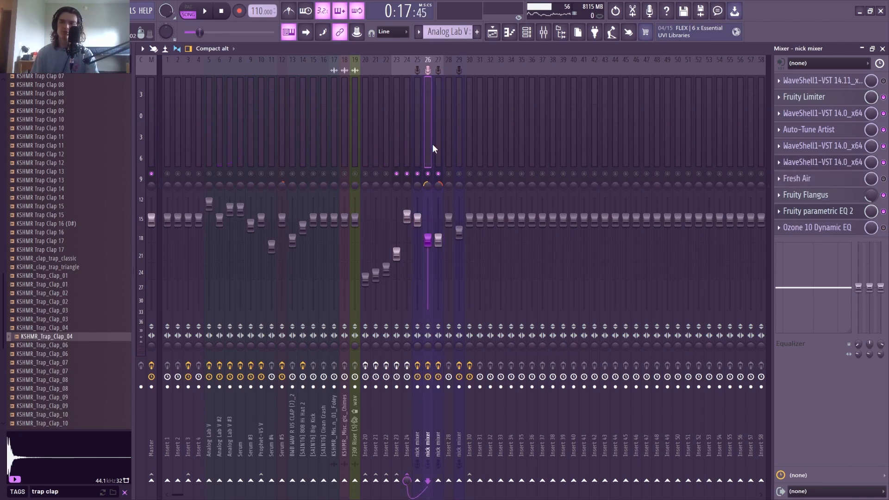
left_click(438, 143)
left_click(426, 189)
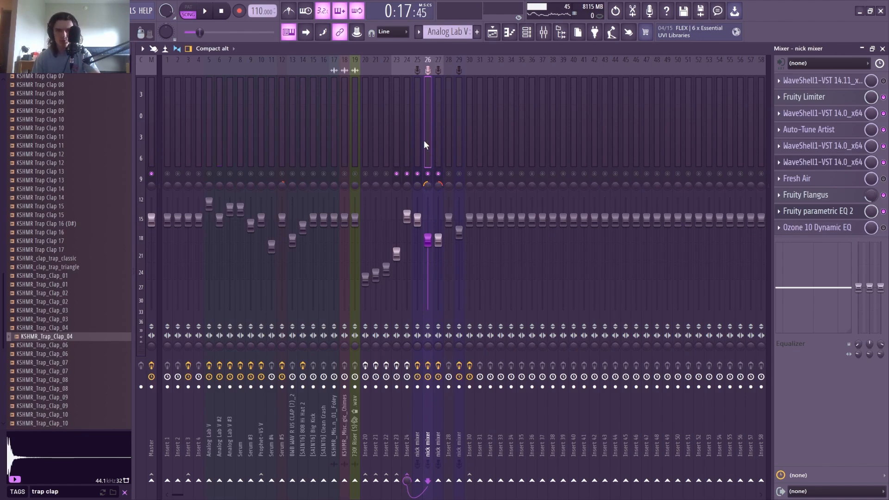
key("space")
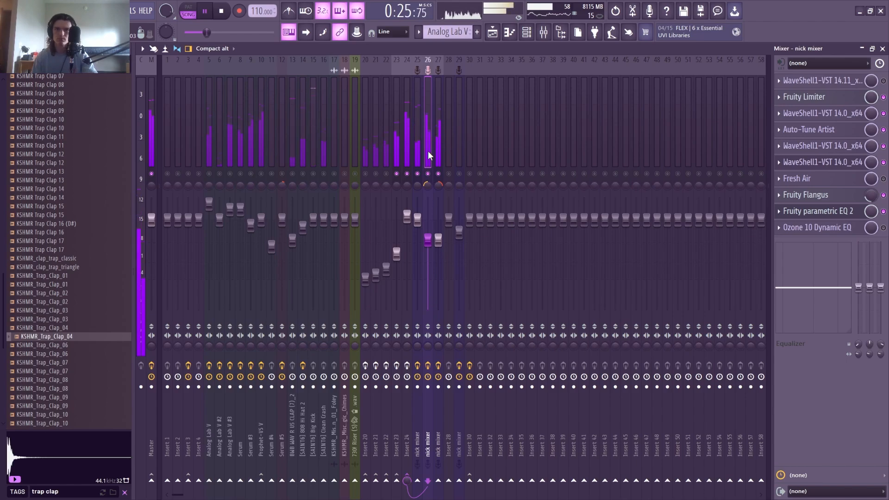
key("space")
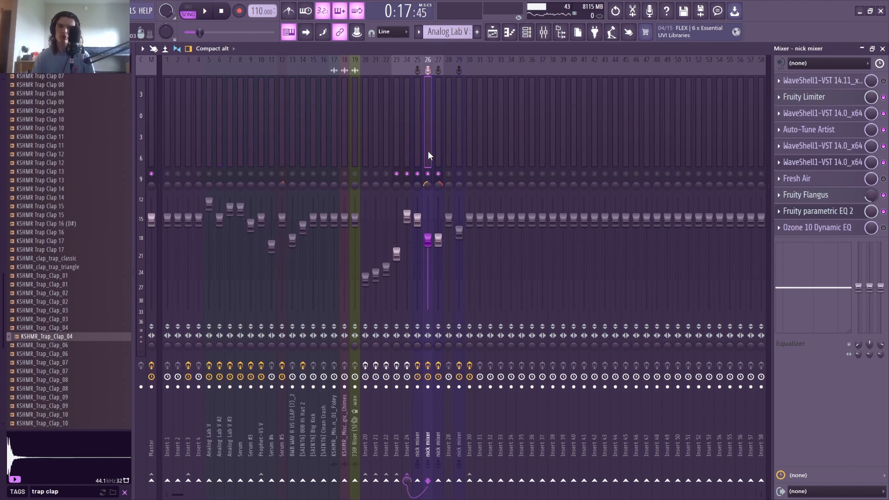
Check the OTT compressor settings on mixer track Insert 24 and audition the vocals through it.
left_click(406, 139)
left_click(825, 84)
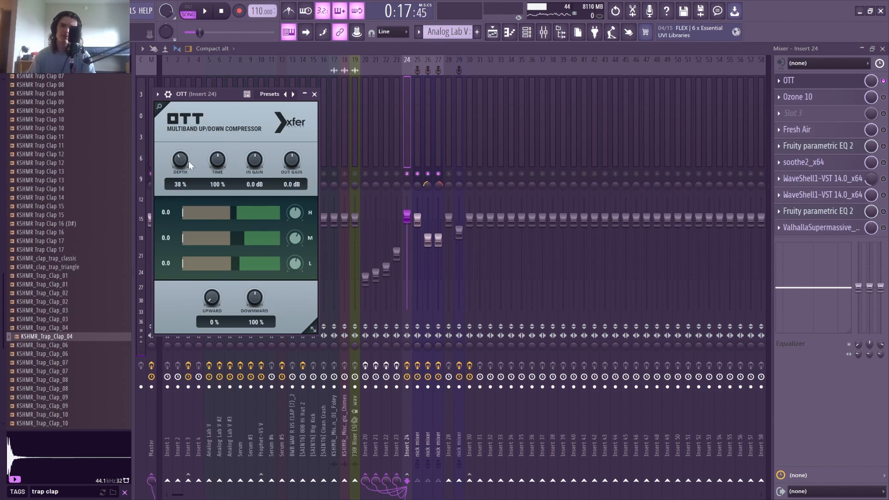
left_click(788, 80)
key("space")
key("space")
Audition the vocals through Ozone 10 on mixer track Insert 24 and check the track's Fresh Air settings.
left_click(797, 96)
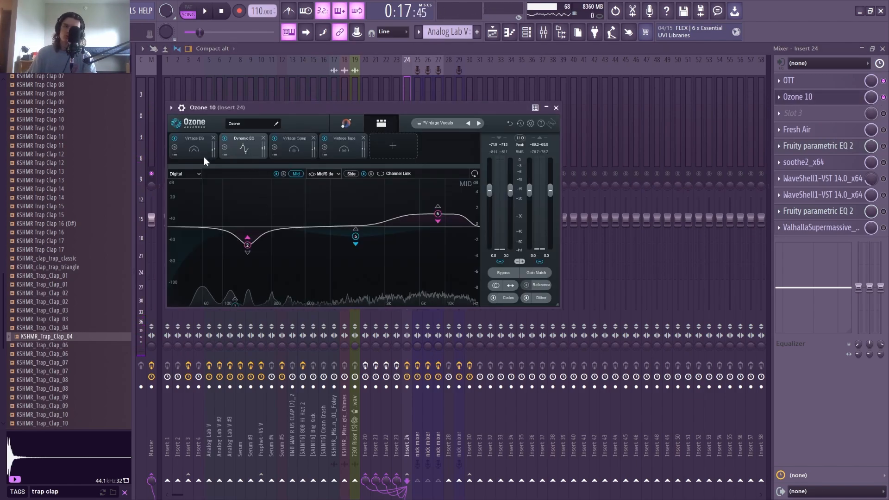
left_click(556, 107)
key("space")
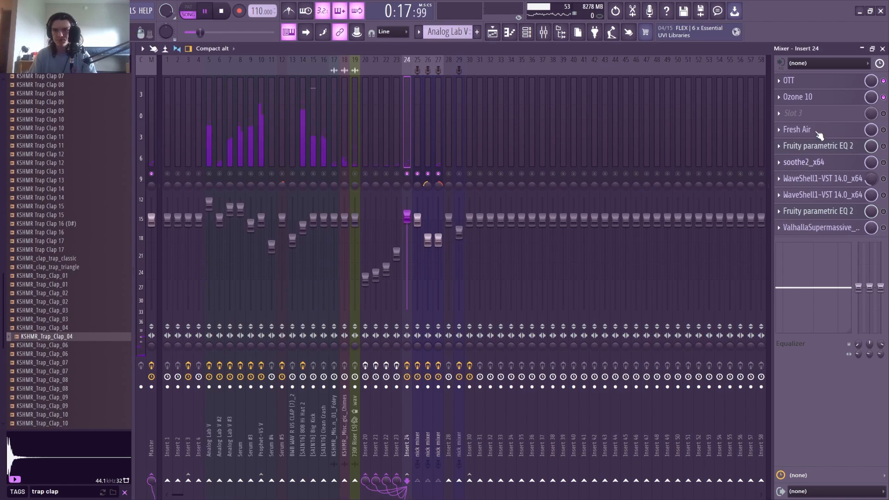
left_click(820, 95)
left_click(820, 94)
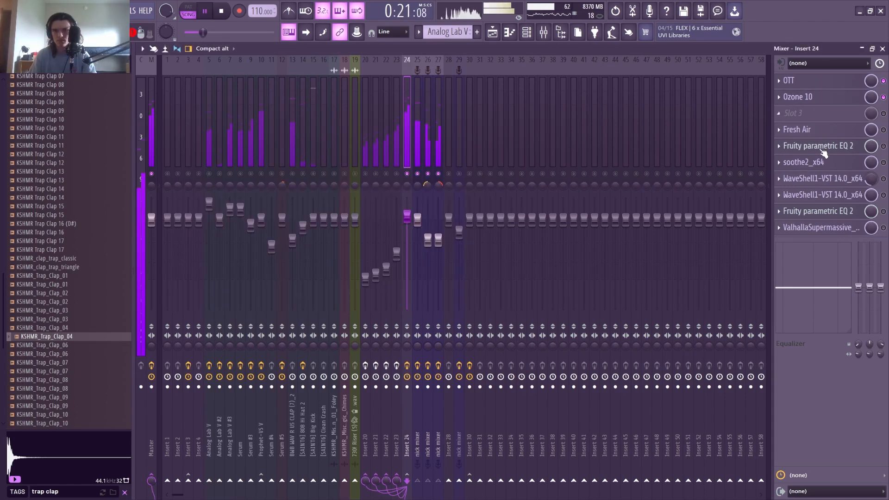
key("space")
left_click(814, 129)
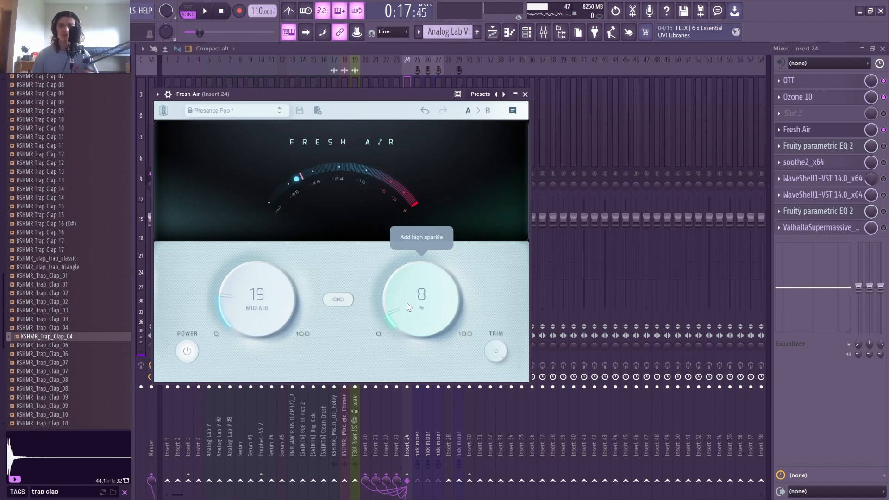
left_click(525, 94)
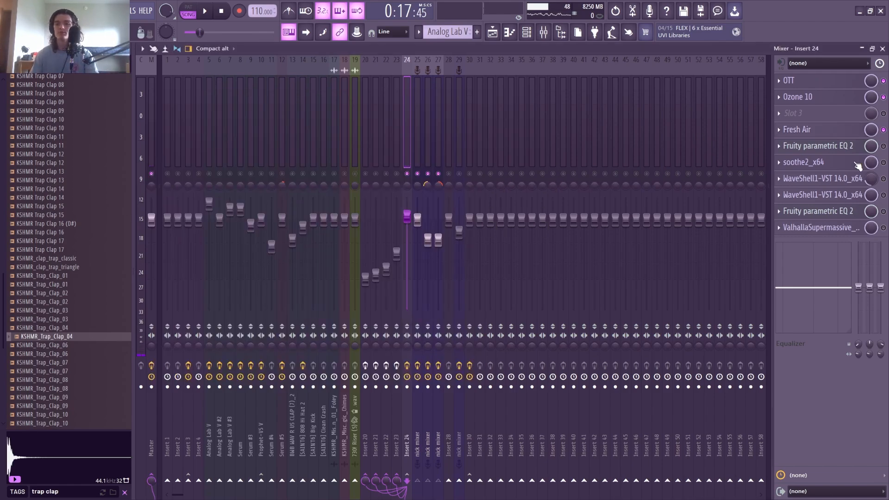
Enable the first Fruity parametric EQ 2 on mixer track Insert 24 and audition its low cut.
left_click(882, 146)
left_click(843, 145)
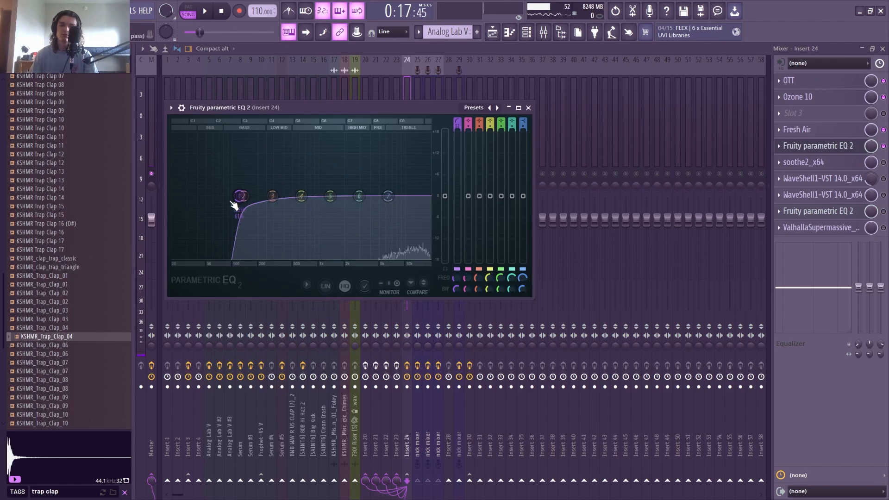
key("space")
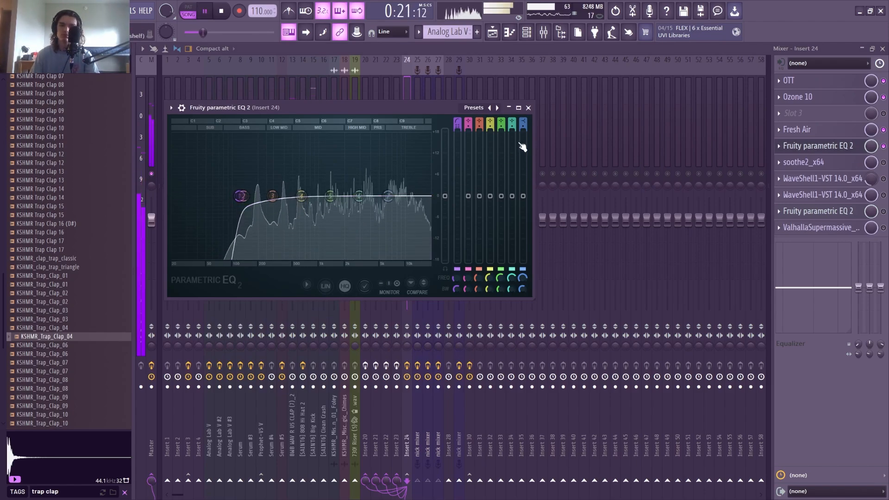
key("space")
left_click(528, 108)
Enable soothe2 on mixer track Insert 24 and audition the vocals while viewing its resonance reduction.
left_click(824, 164)
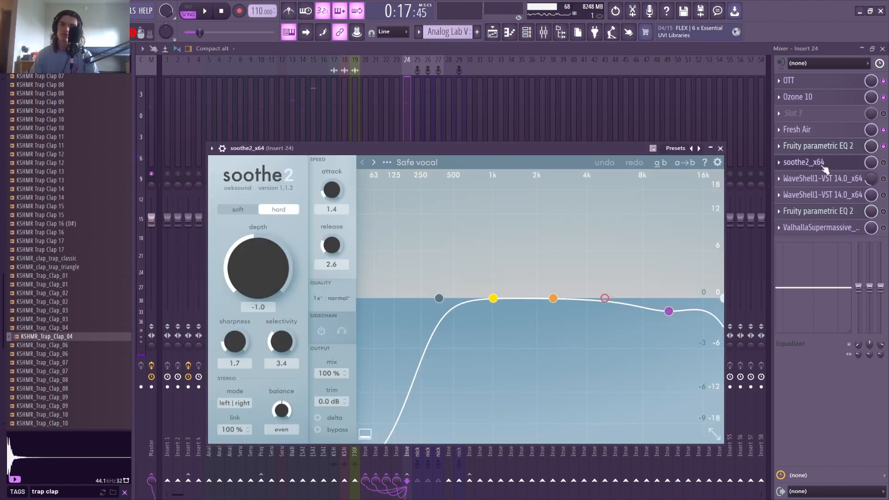
left_click(823, 165)
left_click(883, 162)
key("space")
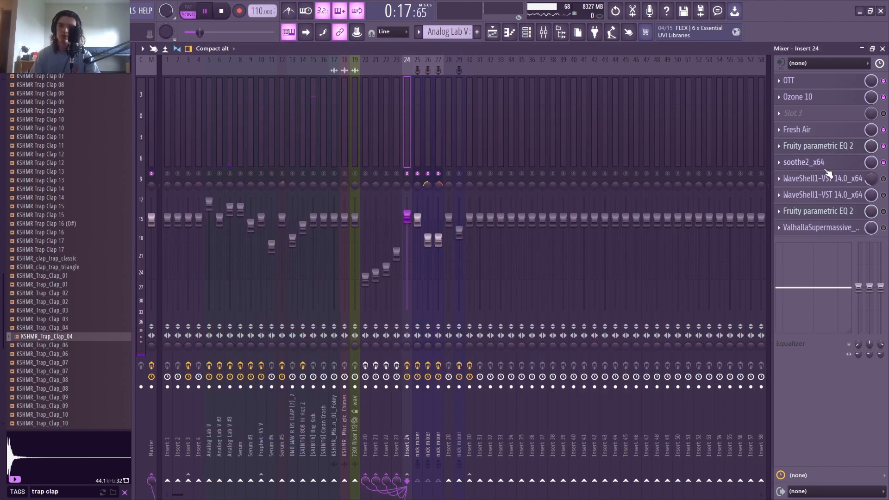
left_click(824, 163)
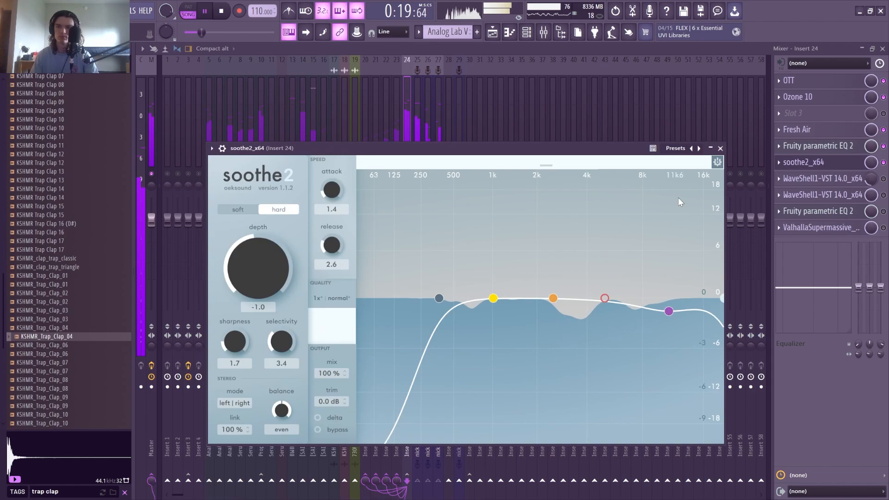
left_click(720, 148)
key("space")
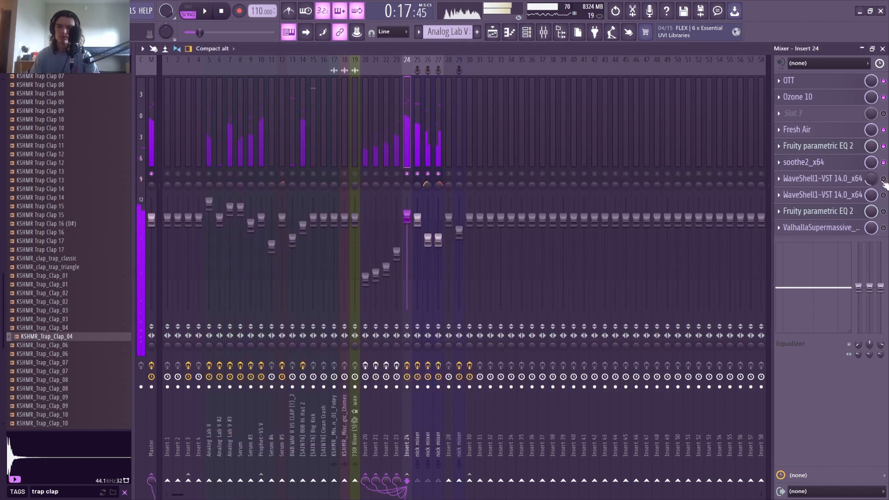
Enable the Waves Doubler on mixer track Insert 24, check its settings, and audition the vocals.
left_click(883, 179)
left_click(833, 178)
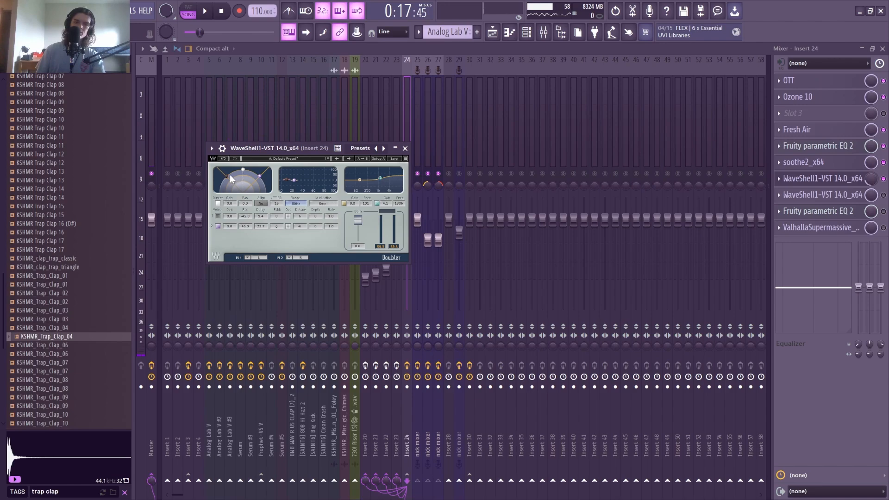
left_click(404, 148)
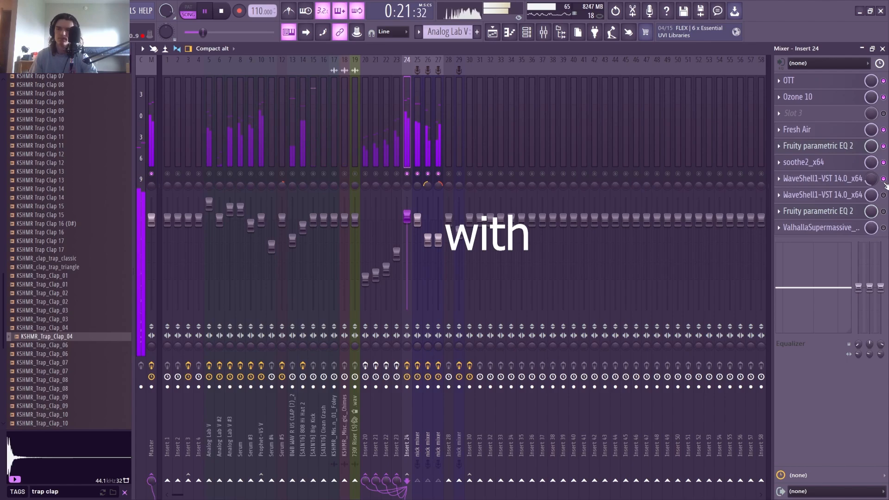
key("space")
key("space")
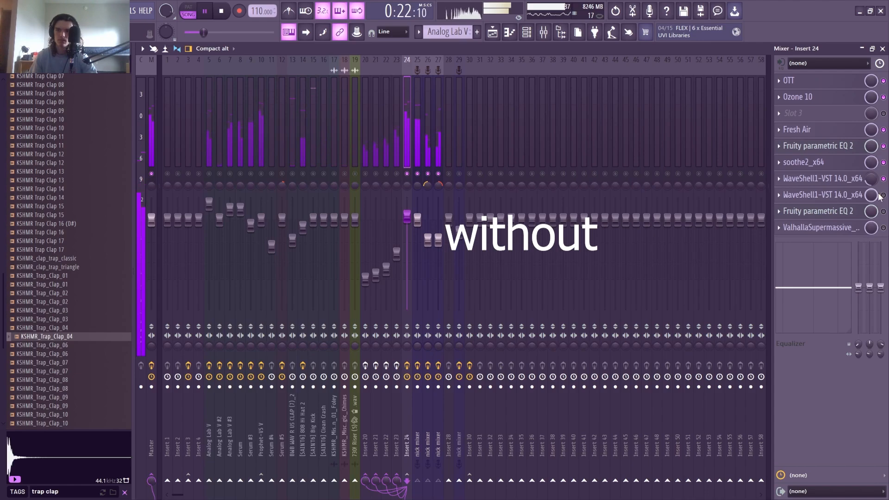
key("space")
Check the Waves DeEsser settings on mixer track Insert 24 and audition the vocals through it.
left_click(841, 194)
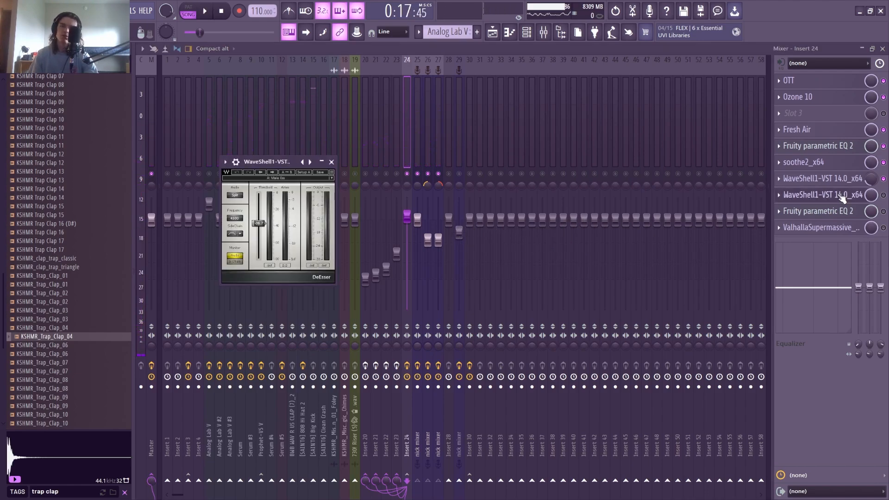
left_click(841, 195)
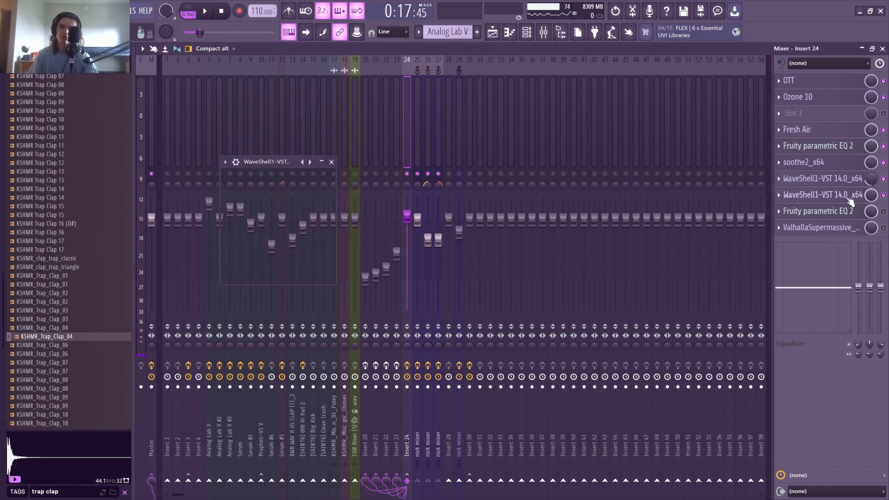
left_click(849, 201)
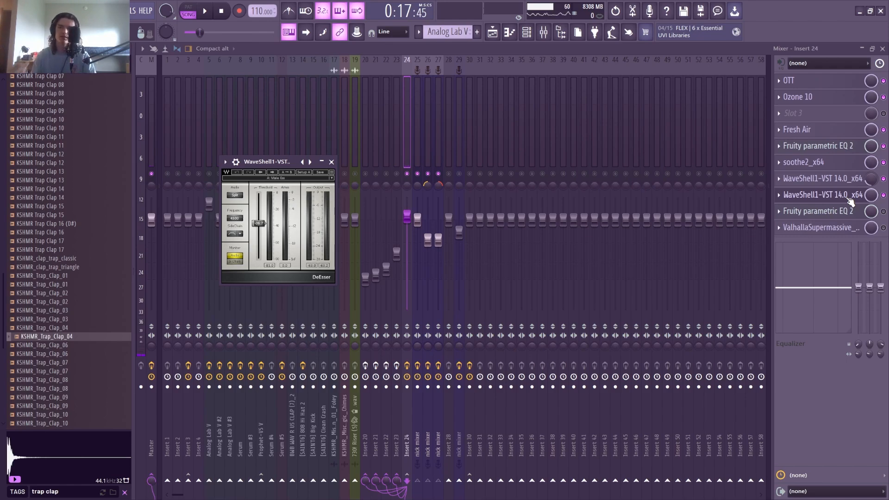
left_click(850, 201)
left_click(850, 201)
key("space")
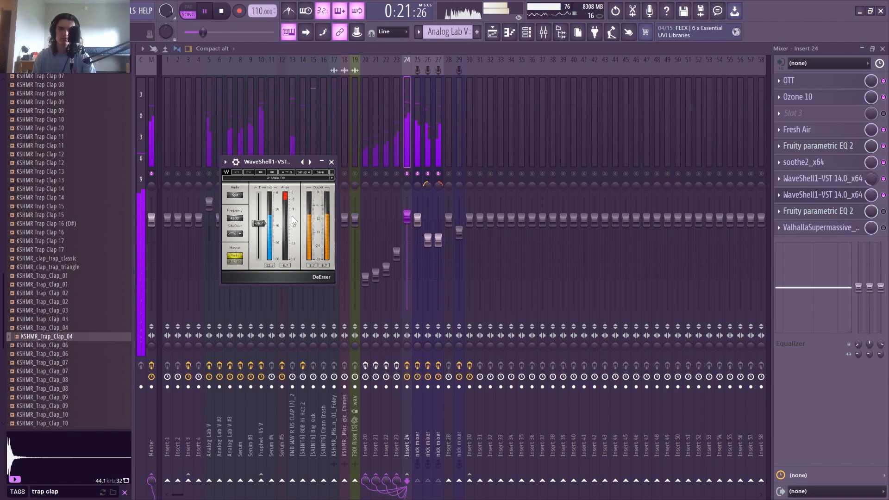
key("space")
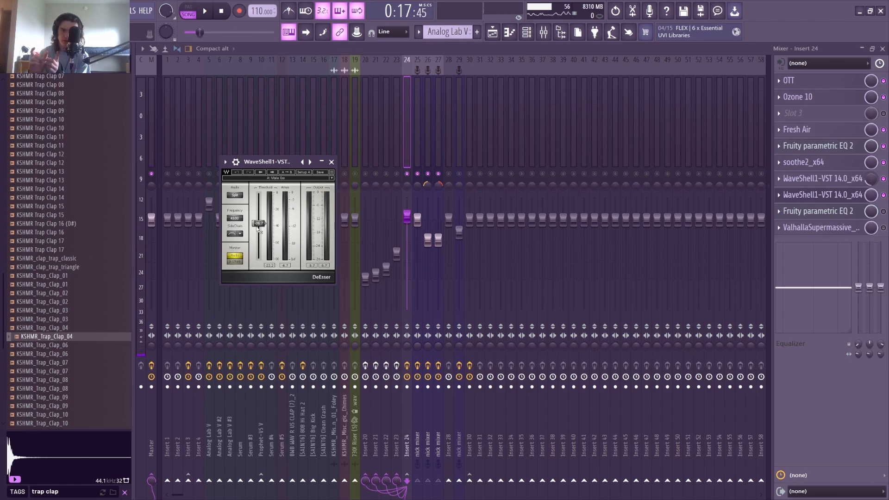
left_click(331, 162)
Check the second Fruity parametric EQ 2 curve on mixer track Insert 24.
left_click(835, 212)
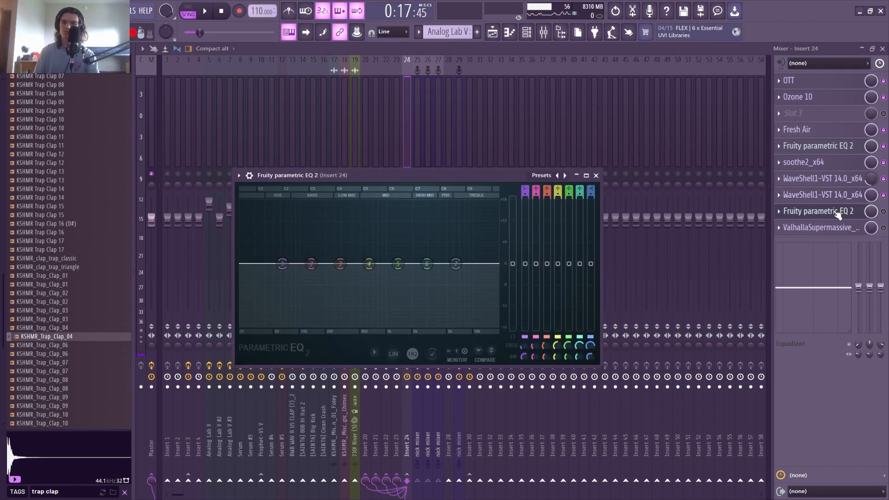
left_click(838, 213)
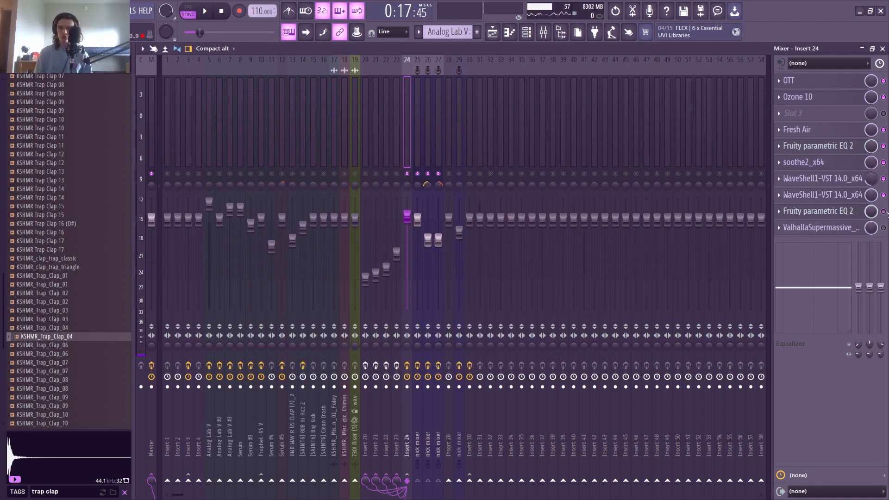
Audition the vocals with the second Fruity parametric EQ 2 on mixer track Insert 24 open.
left_click(840, 213)
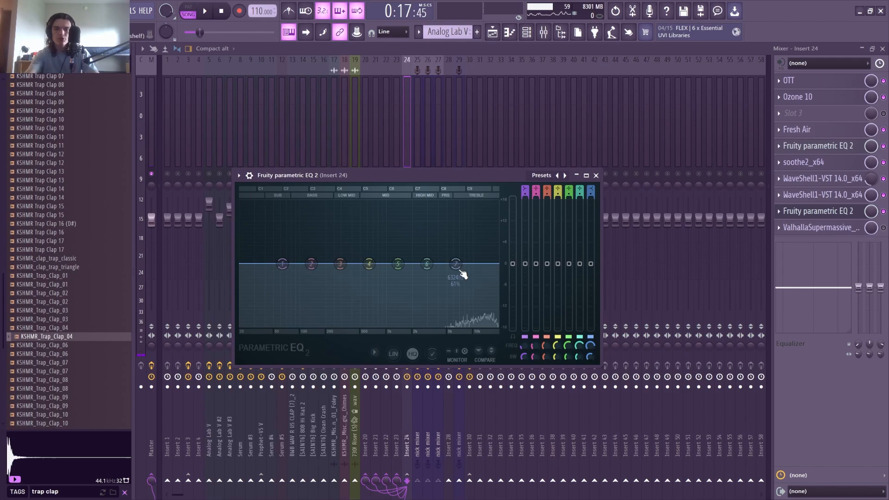
key("space")
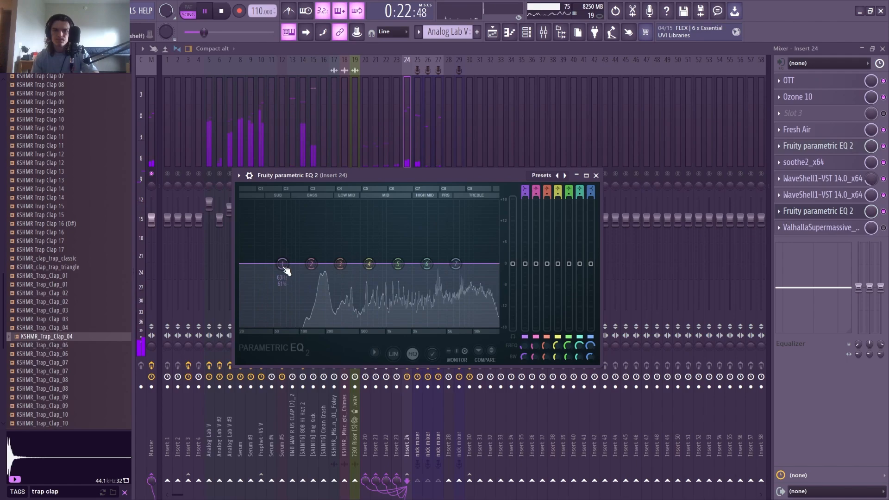
key("space")
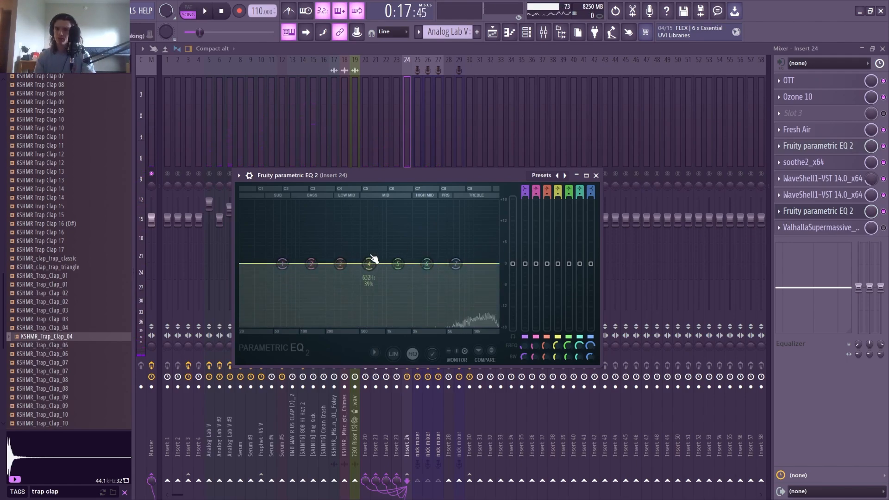
left_click(817, 210)
Check the ValhallaSupermassive settings on mixer track Insert 24 and audition the vocals.
left_click(852, 228)
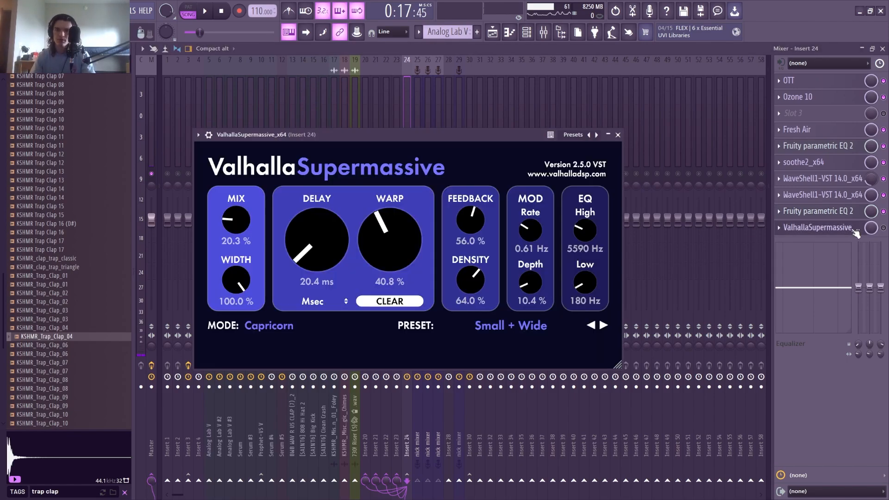
left_click(838, 228)
left_click(814, 228)
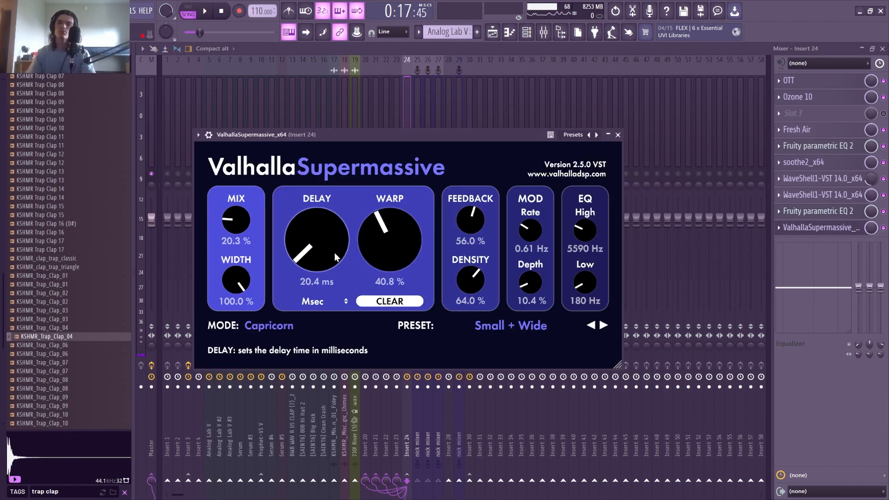
left_click(406, 100)
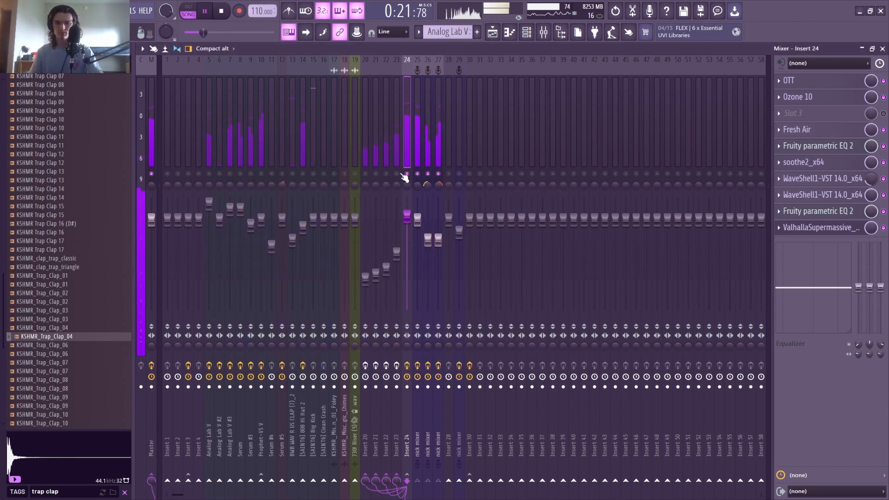
key("space")
Check the H-Delay and Fruity parametric EQ 2 settings on mixer track Insert 23 and audition the vocals with this send.
left_click(398, 148)
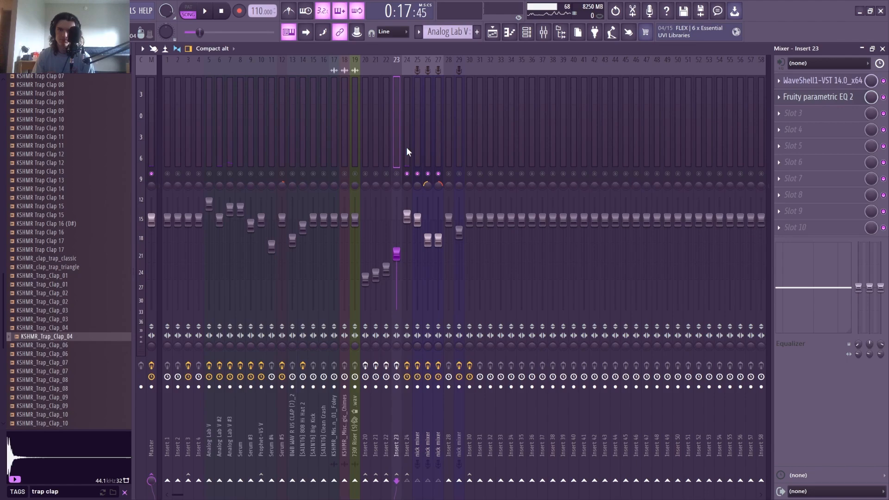
left_click(406, 146)
left_click(398, 145)
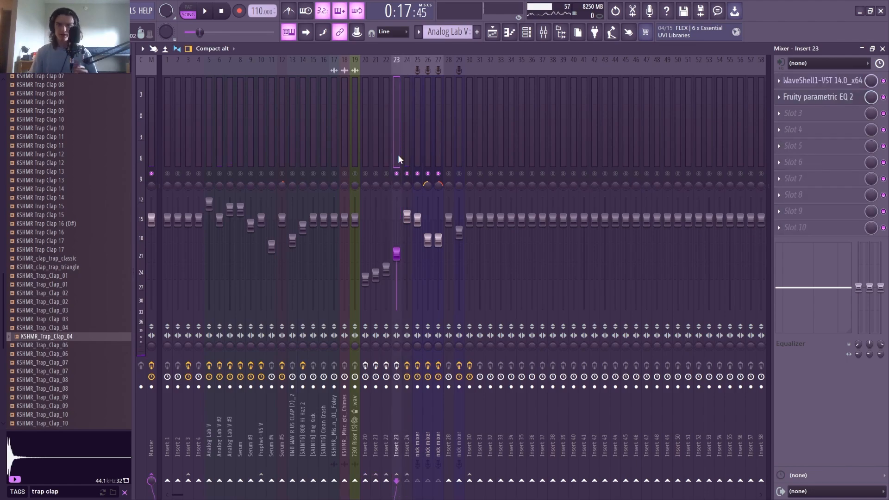
left_click(840, 82)
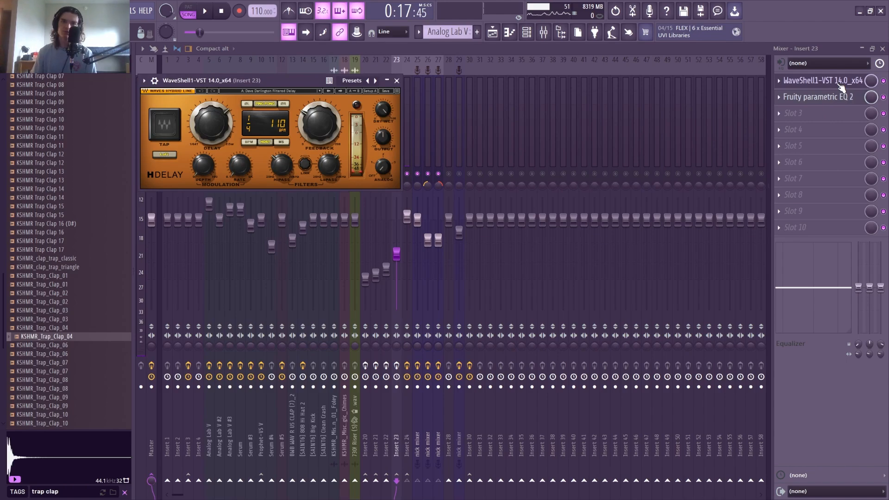
left_click(833, 82)
left_click(833, 96)
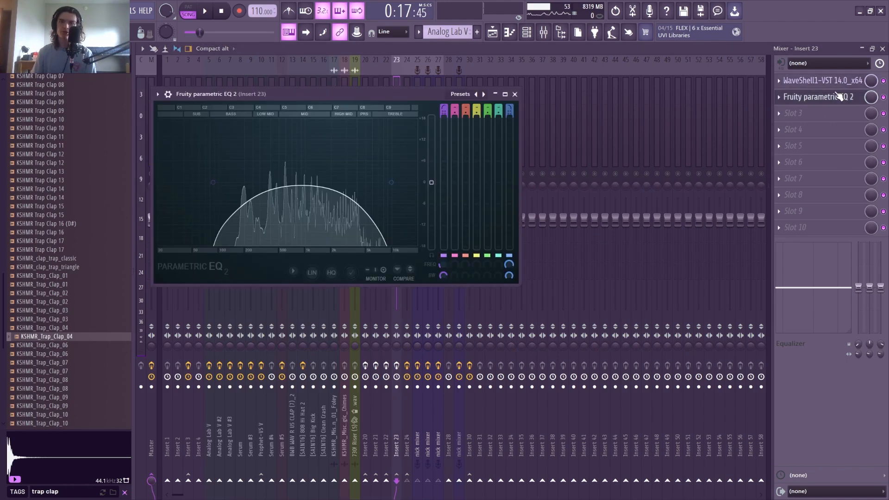
left_click(833, 96)
key("space")
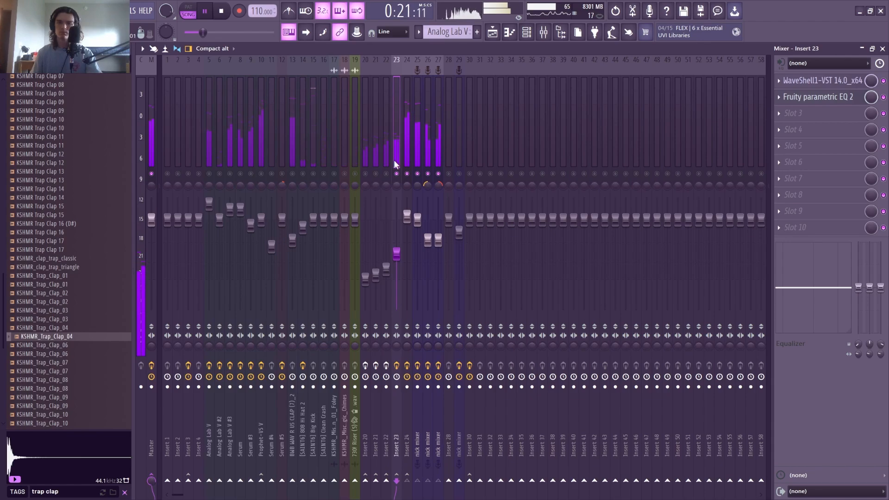
key("space")
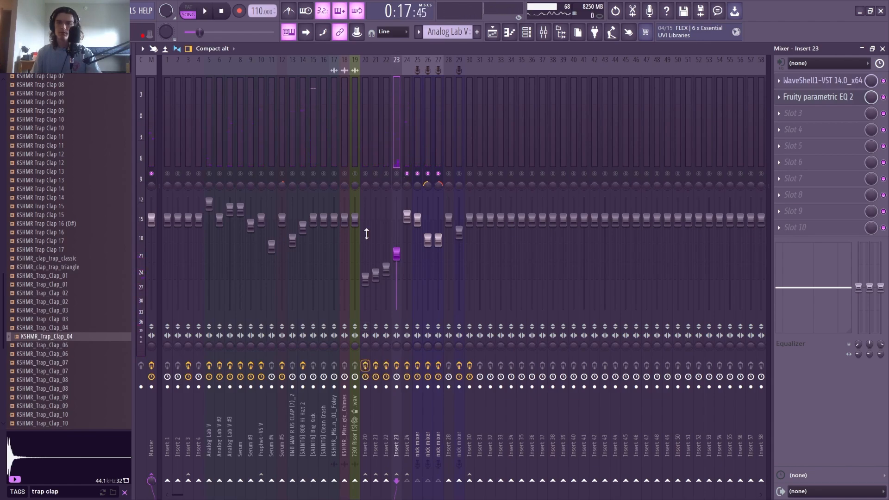
Check ValhallaVintageVerb and Fruity parametric EQ 2 on mixer track Insert 22 and audition the vocals with this reverb send.
left_click(386, 159)
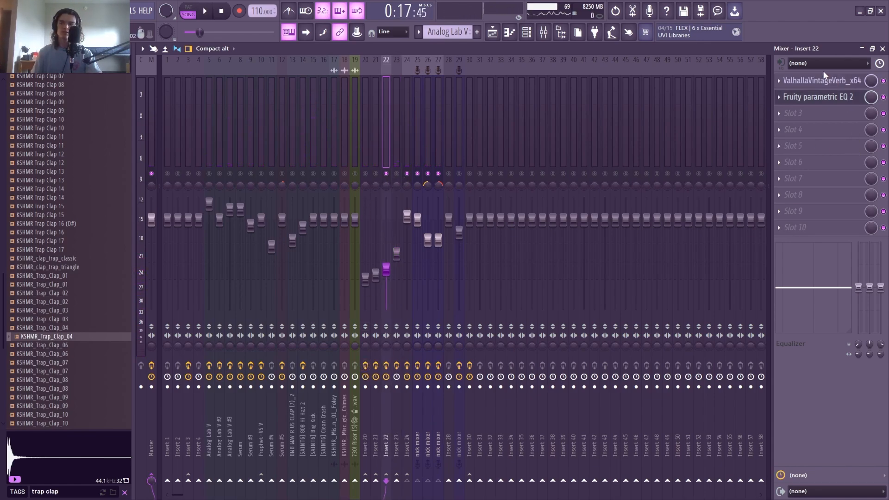
left_click(826, 81)
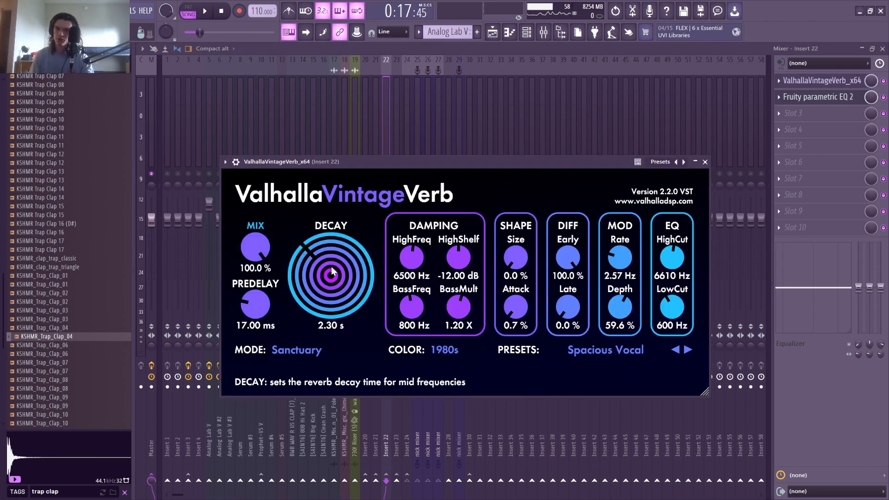
left_click(816, 97)
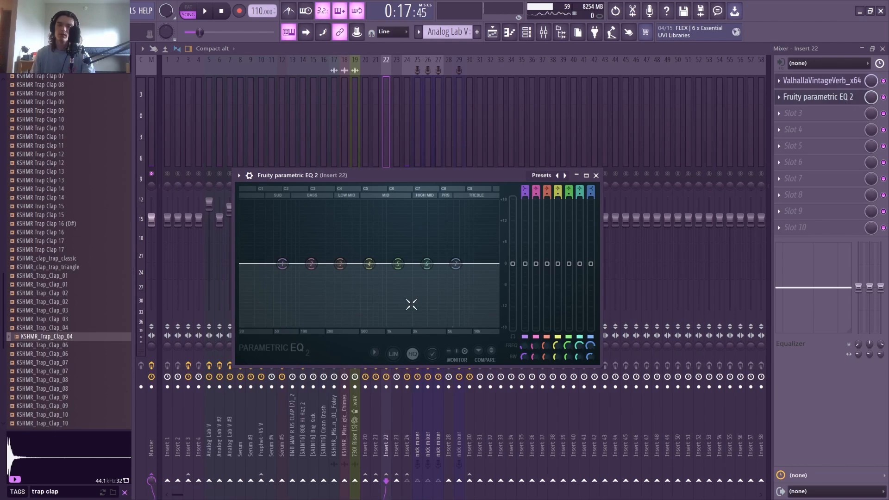
left_click(383, 121)
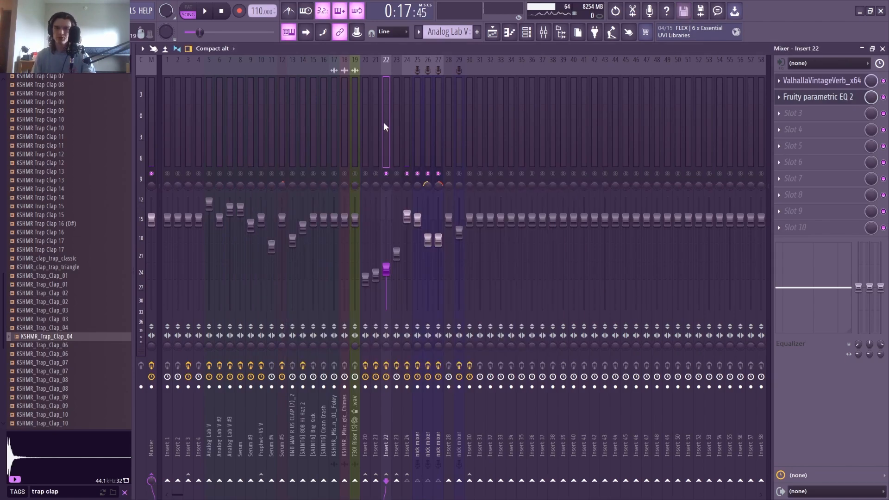
key("space")
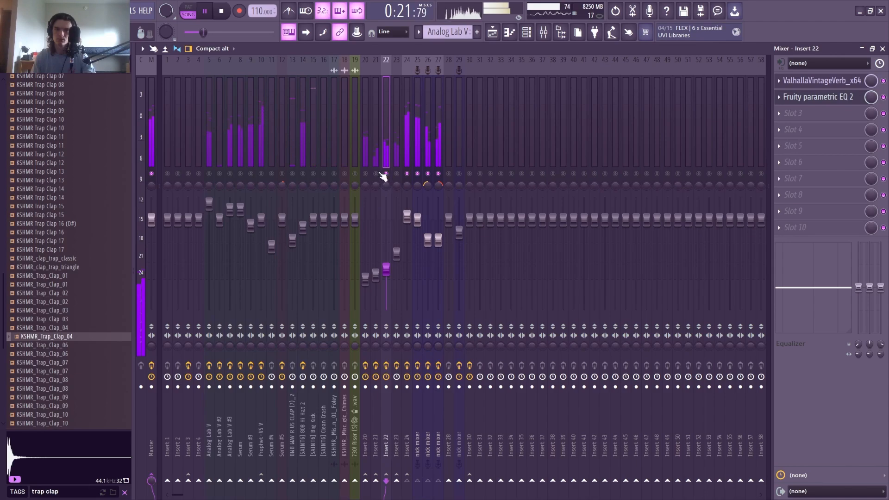
key("space")
Audition the vocals with the Insert 21 send while checking its Fruity Delay 3 and Fruity parametric EQ 2.
left_click(376, 160)
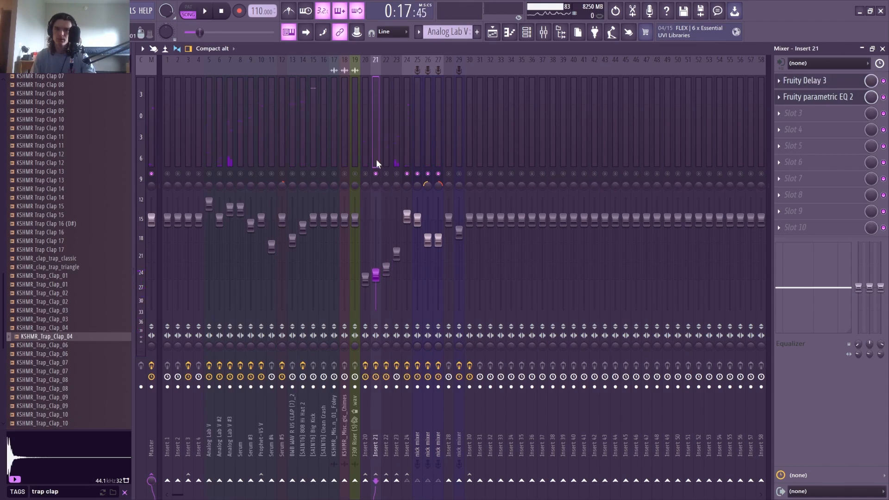
left_click(824, 82)
key("space")
left_click(824, 81)
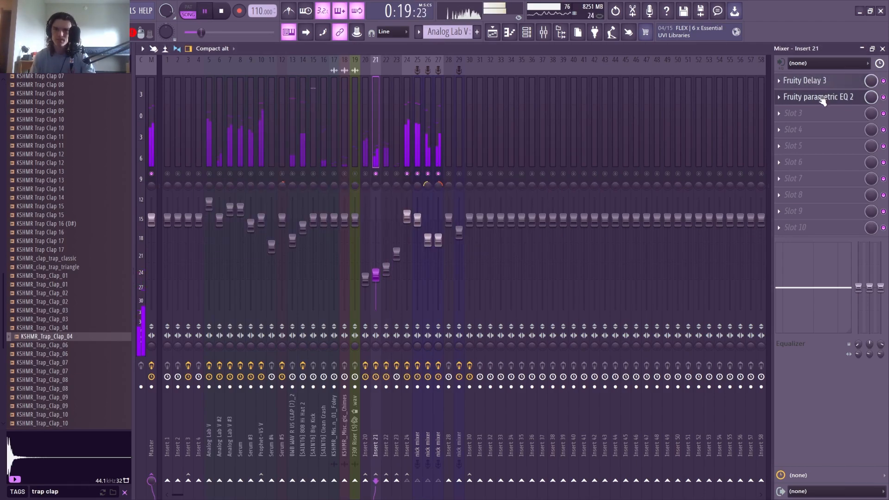
left_click(821, 97)
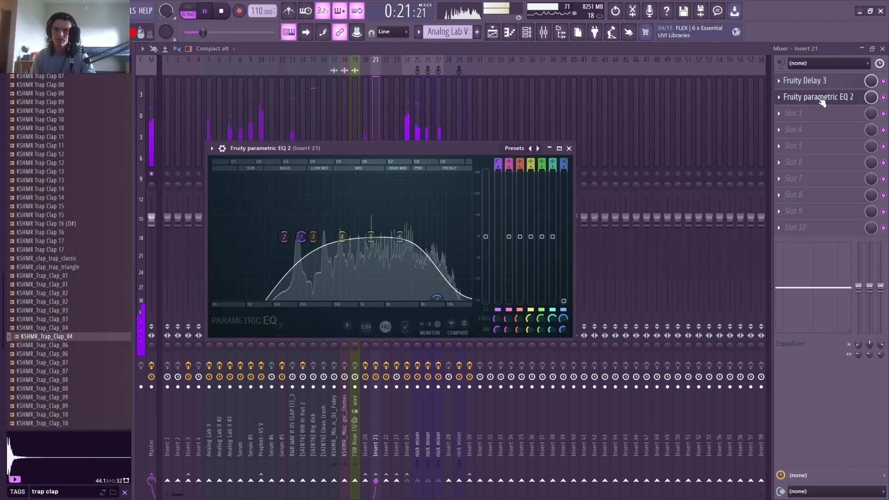
left_click(822, 97)
key("space")
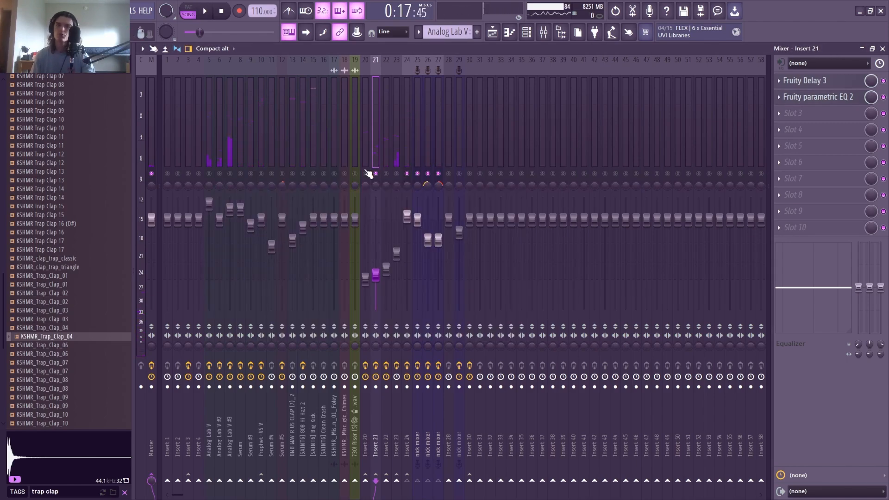
Check the Decapitator settings and the Fruity parametric EQ 2 curve on mixer track Insert 20.
key("Left")
left_click(809, 82)
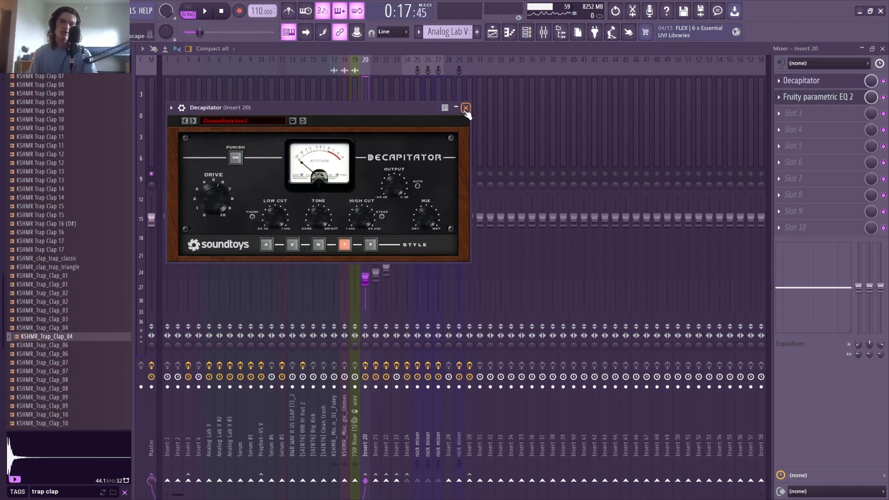
left_click(466, 112)
left_click(808, 102)
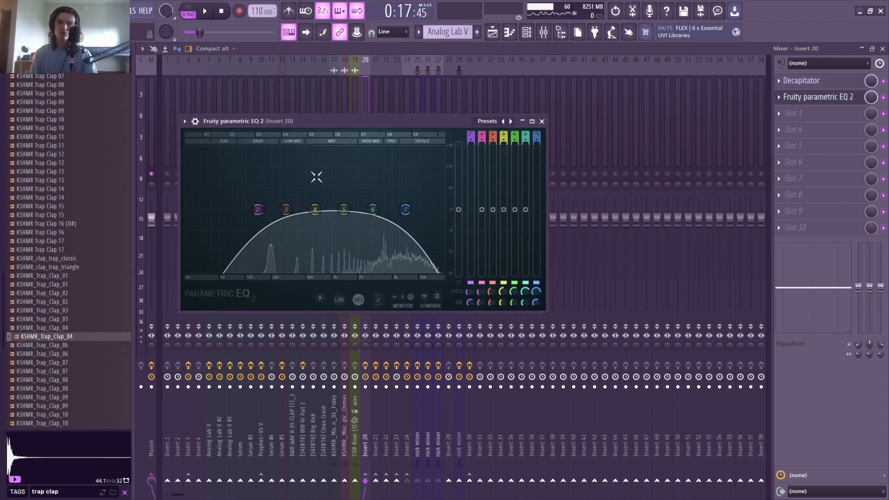
left_click(367, 99)
Audition the vocals while raising the Insert 20 volume fader, and undo the volume change.
key("space")
left_click_drag(372, 281, 371, 227)
key("ctrl+z")
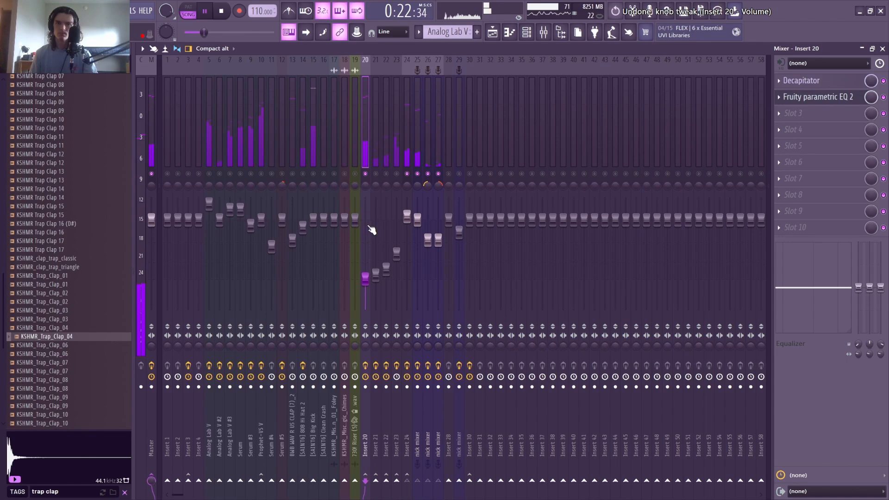
key("space")
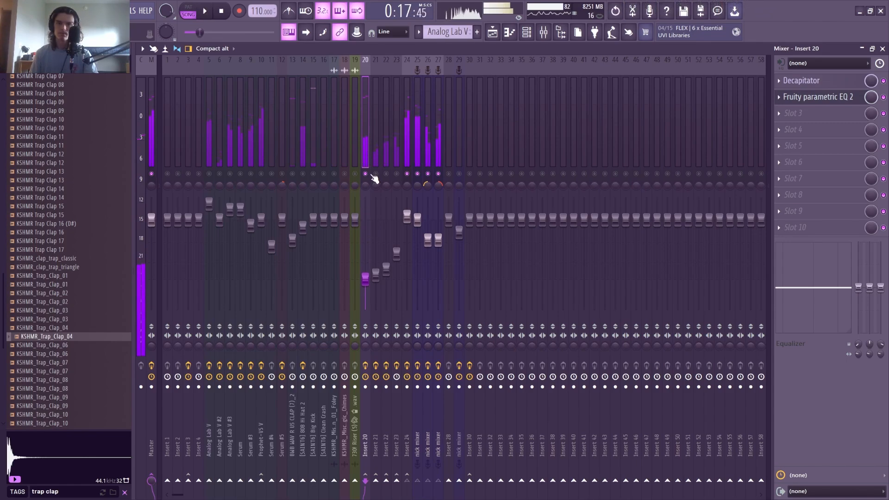
Solo mixer track 29 with its Insert 30 send and audition it from around bar 11 of the playlist.
left_click(375, 174)
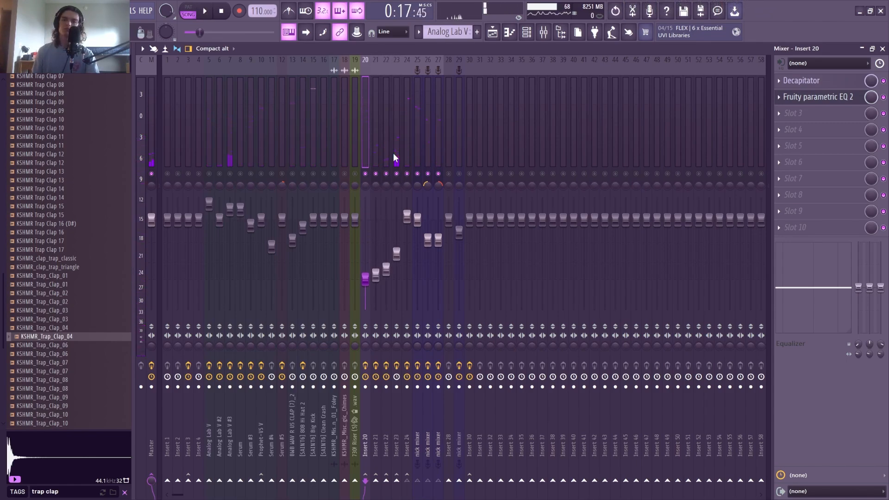
left_click(414, 153)
left_click(457, 154)
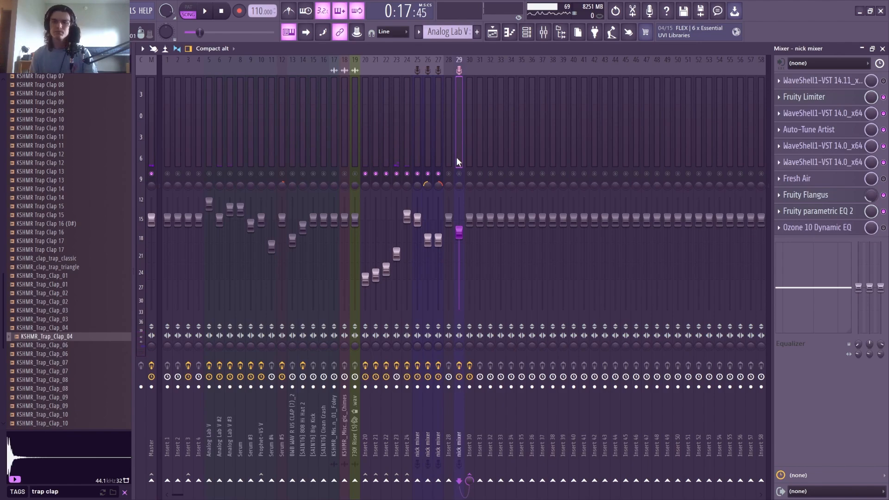
left_click(459, 173)
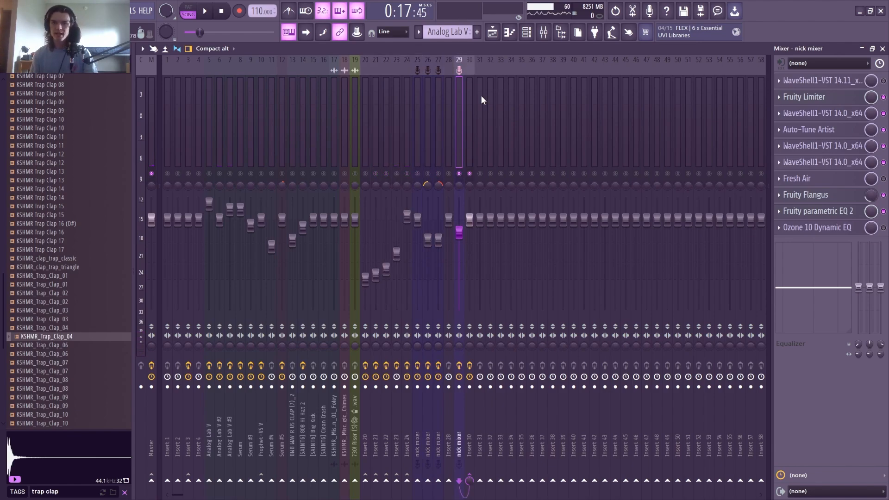
left_click(492, 32)
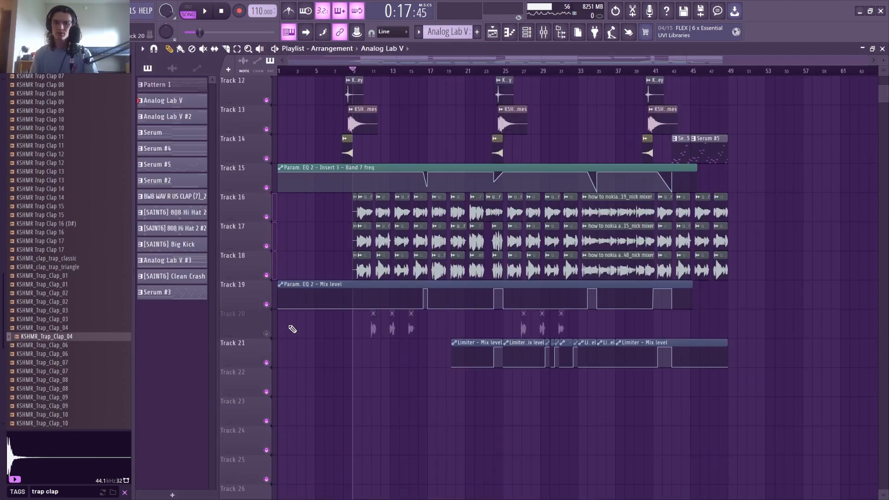
left_click(372, 71)
key("space")
left_click(544, 31)
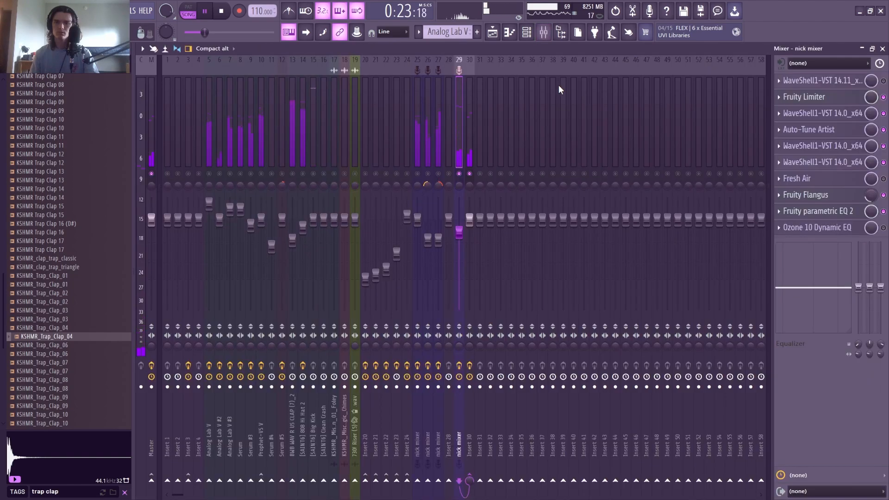
key("space")
Check the curves of both Fruity parametric EQ 2 effects on mixer track Insert 30.
left_click(467, 128)
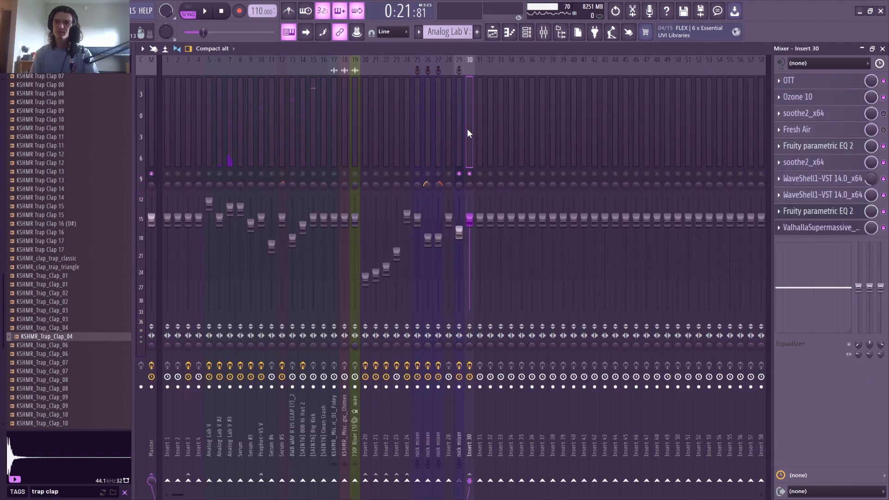
left_click(835, 146)
left_click(834, 147)
left_click(828, 211)
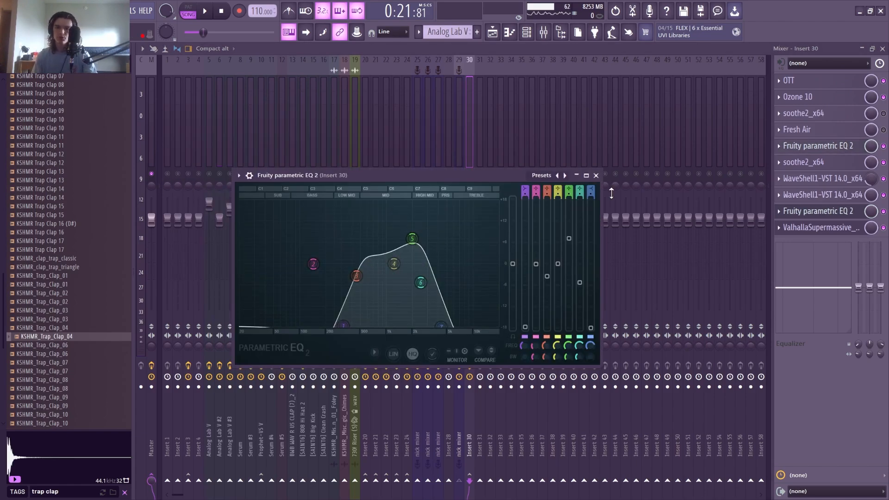
left_click(596, 175)
Check the ValhallaSupermassive settings on mixer track Insert 30 and audition the soloed vocals through it.
left_click(819, 228)
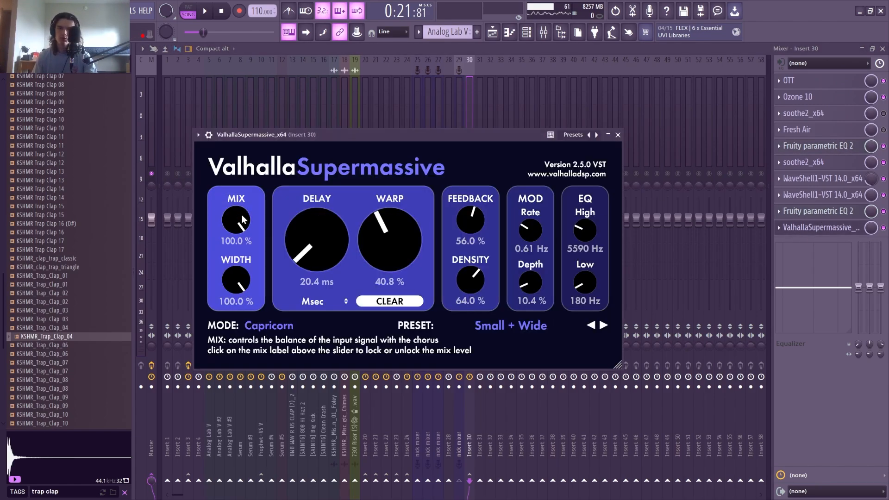
left_click(456, 104)
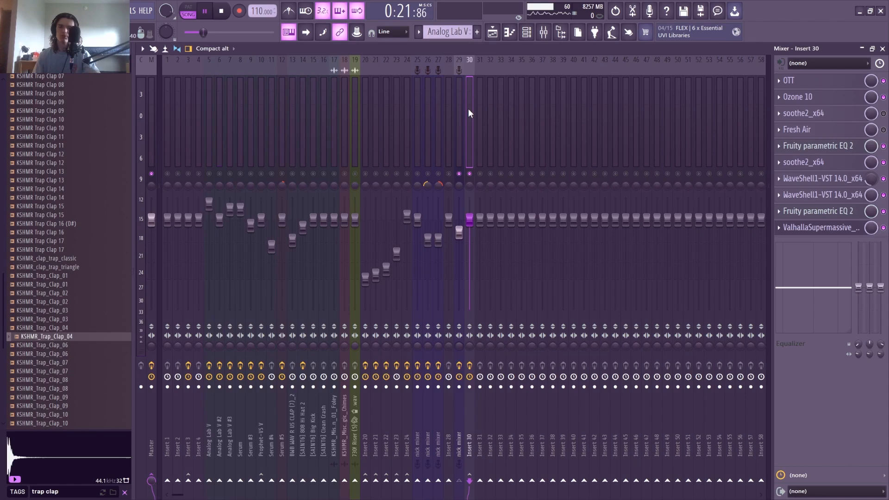
key("space")
key("space")
Unmute mixer tracks 20 through 28 so they sound together with tracks 29 and 30.
left_click(461, 122)
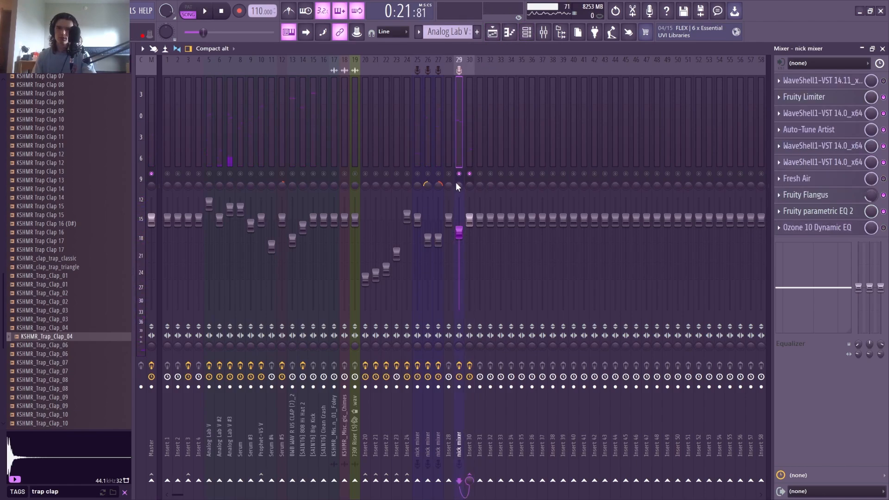
left_click(366, 174)
left_click(376, 174)
left_click(386, 174)
left_click(396, 174)
left_click(407, 174)
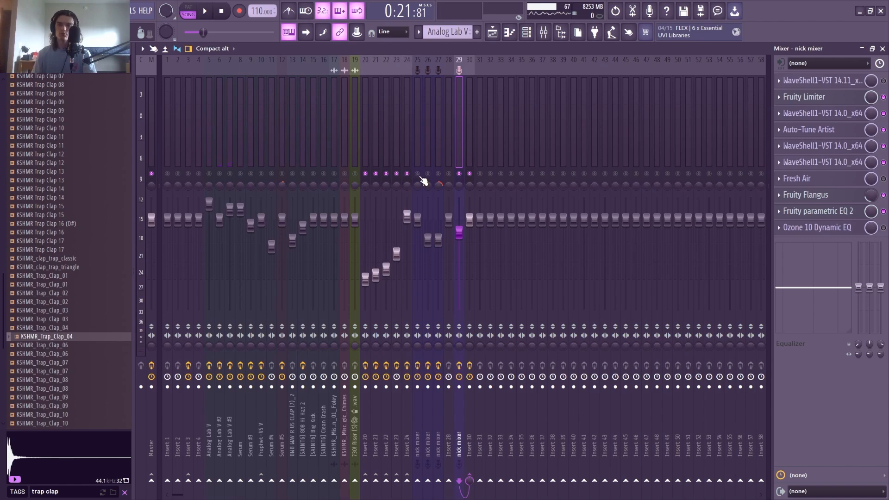
left_click(417, 174)
left_click(428, 174)
left_click(438, 174)
left_click(448, 173)
Select mixer track 27 and audition all the vocal tracks from around bar 9 while viewing the mixer.
left_click(443, 144)
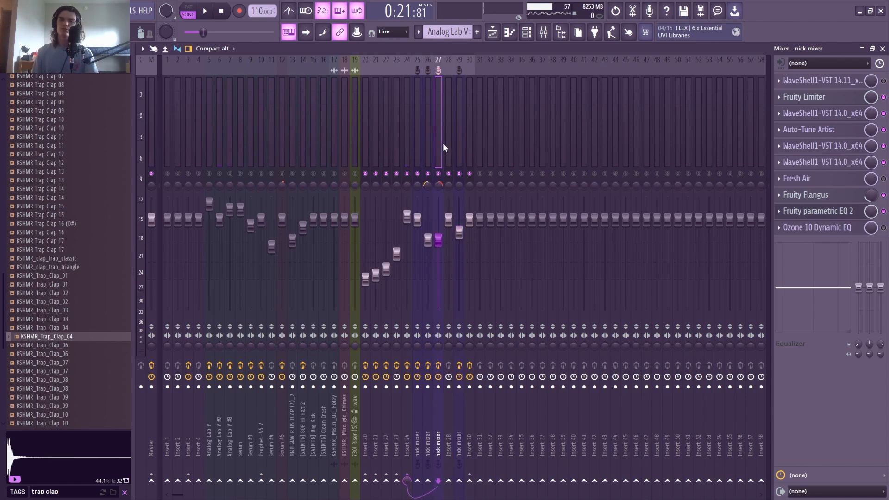
left_click(492, 31)
left_click(351, 72)
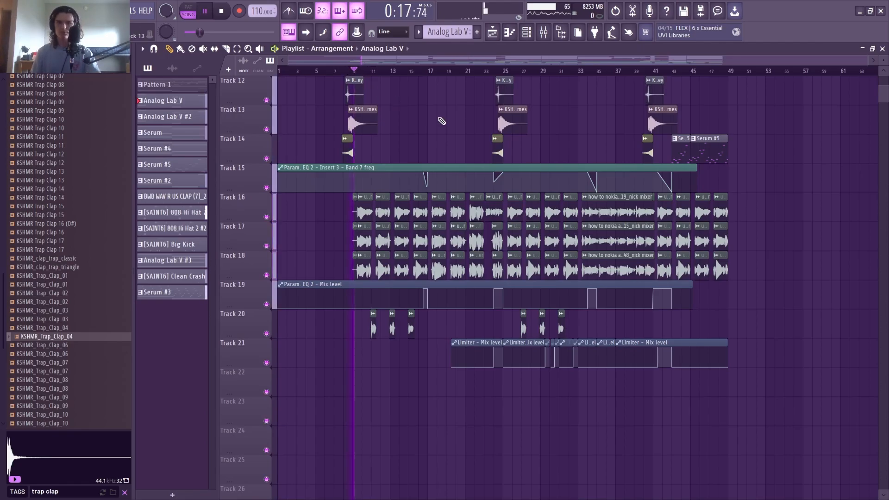
key("F9")
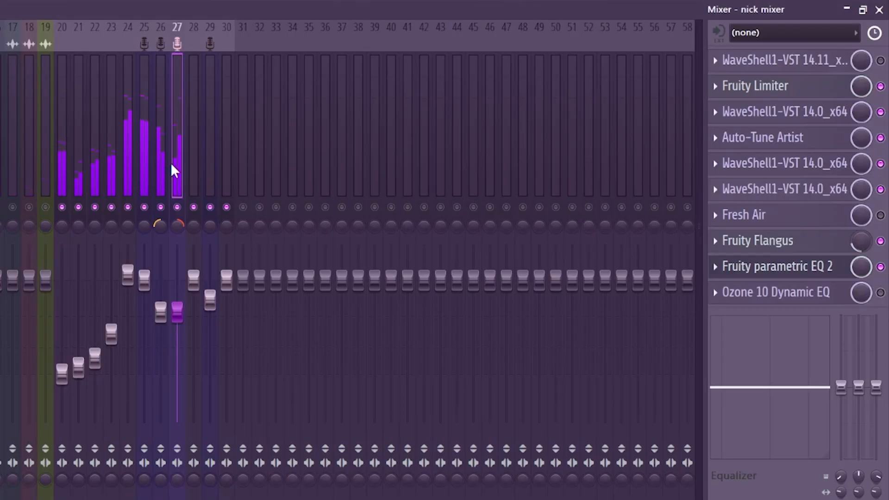